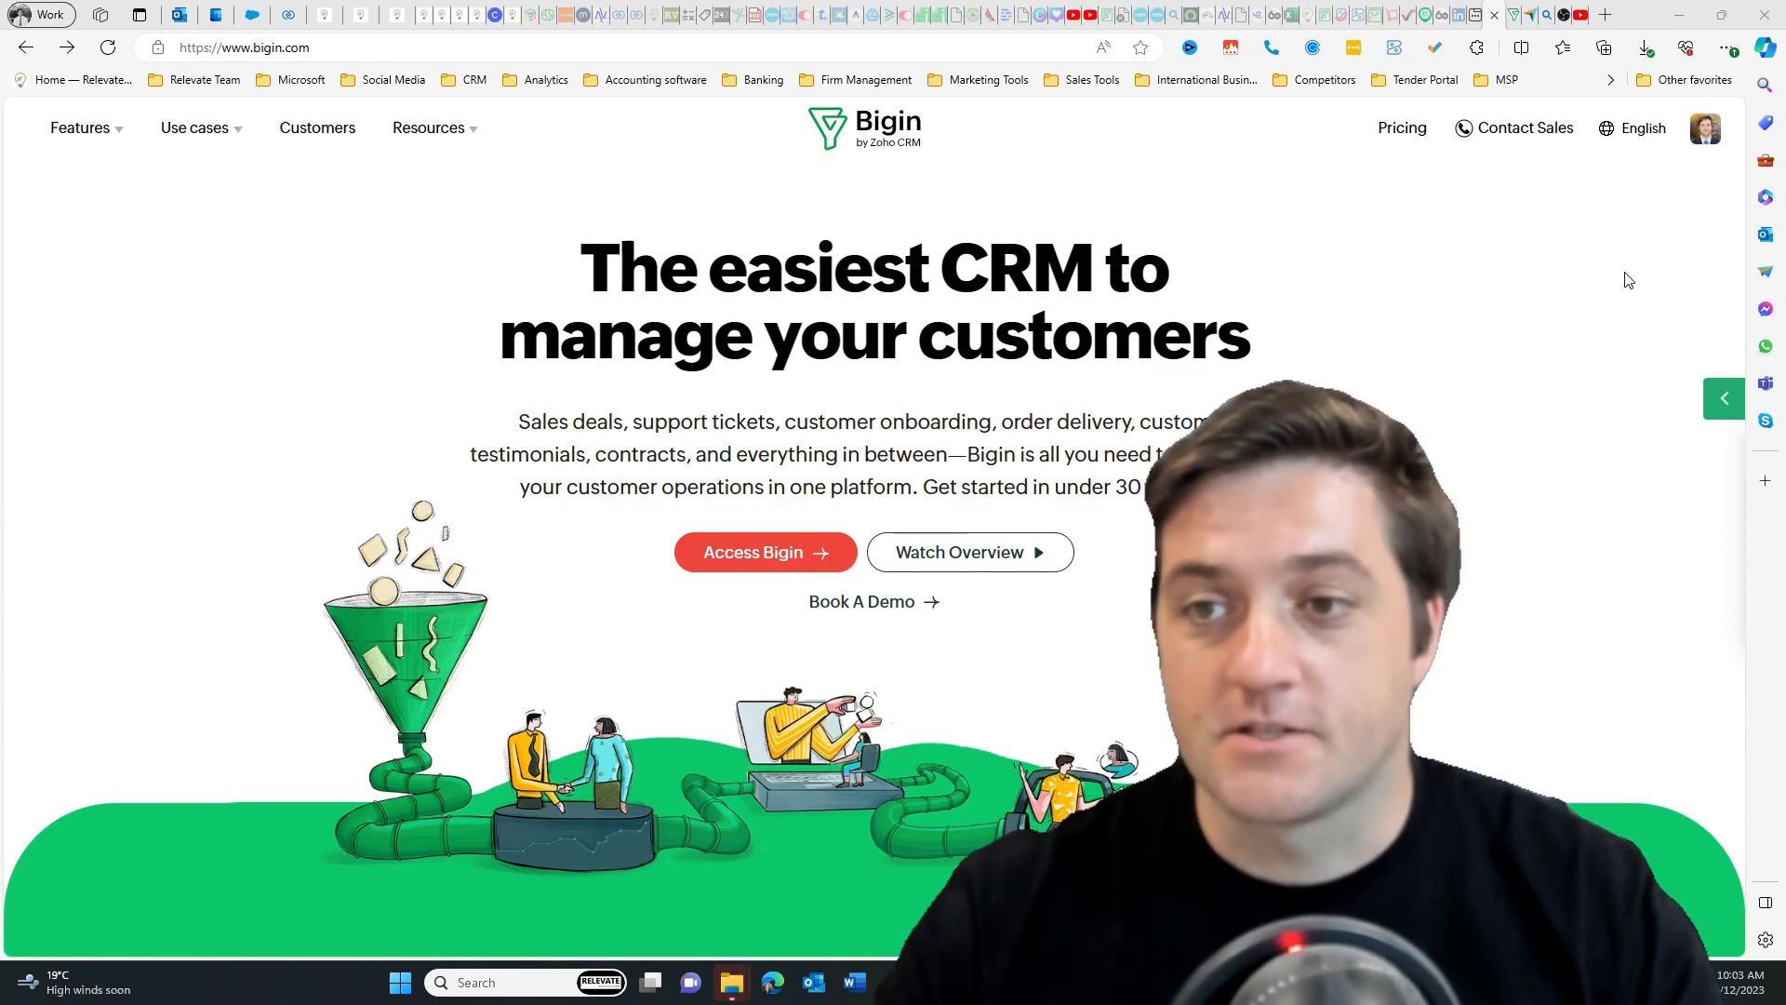
Step: Review the free and paid plan cards on the Zoho Bigin Pricing page
{"action": "left_click", "coordinate": [1405, 133]}
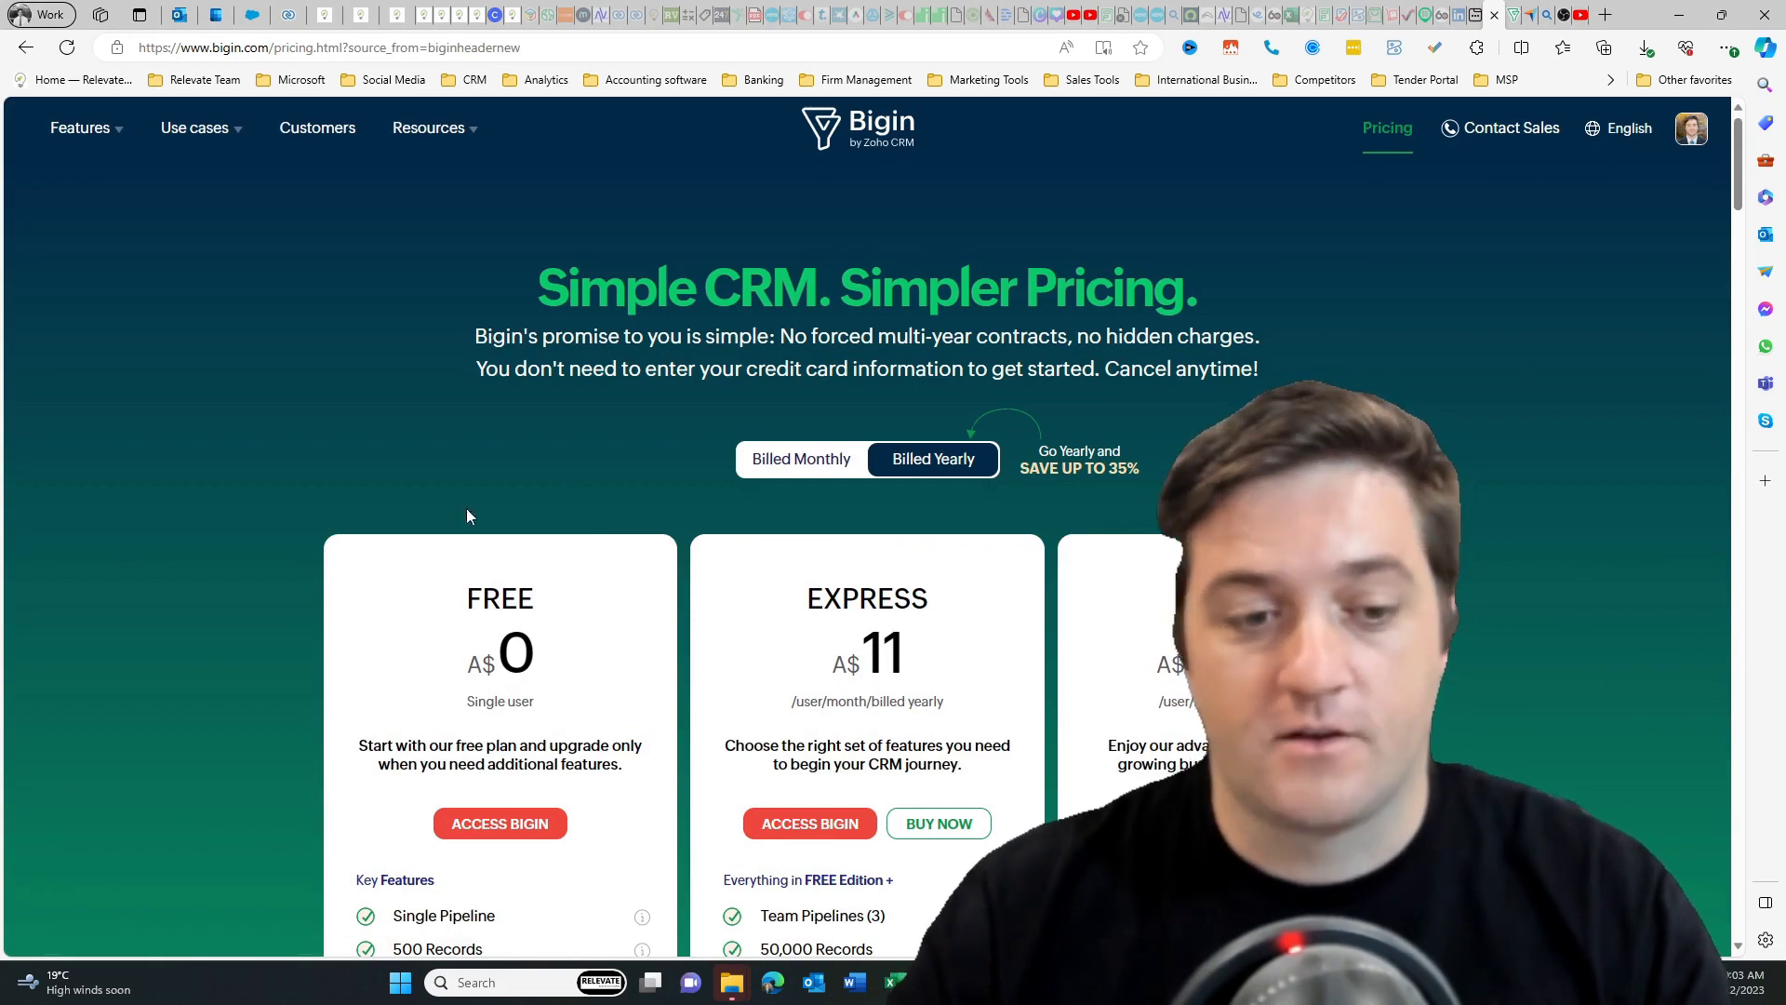
{"action": "scroll", "coordinate": [466, 508], "scroll_direction": "down", "scroll_amount": 3}
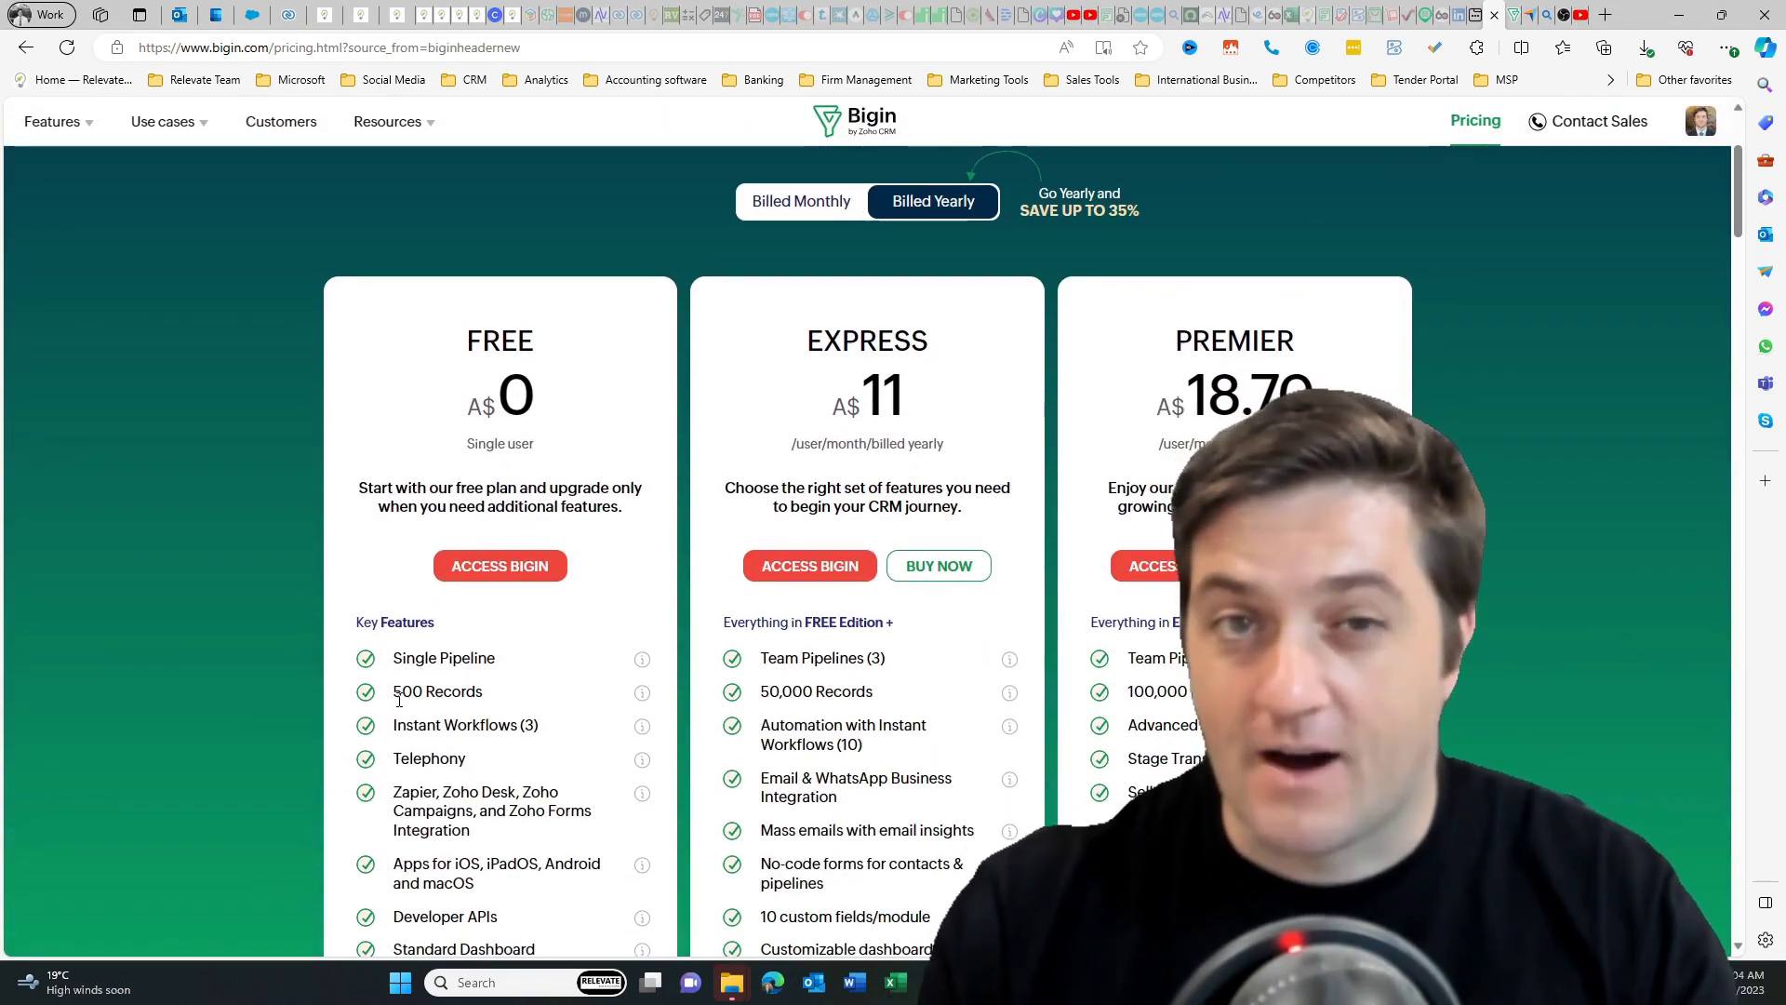
{"action": "scroll", "coordinate": [222, 661], "scroll_direction": "down", "scroll_amount": 3}
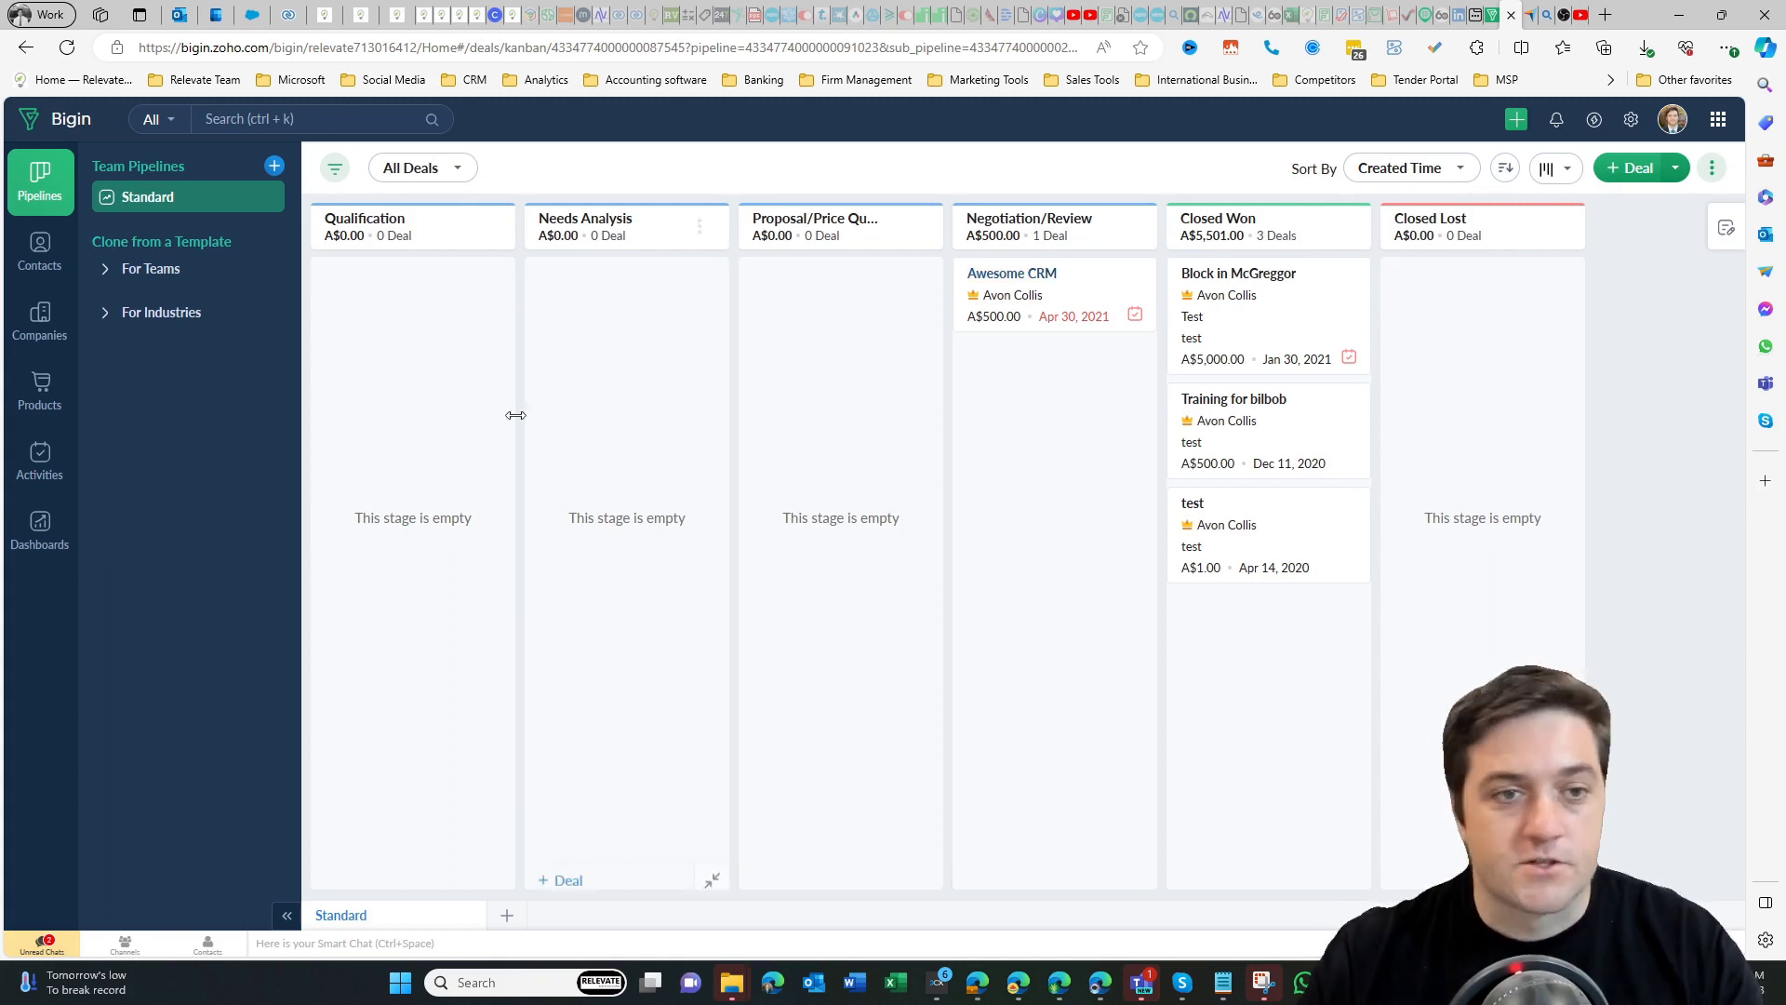
{"action": "left_click", "coordinate": [1517, 121]}
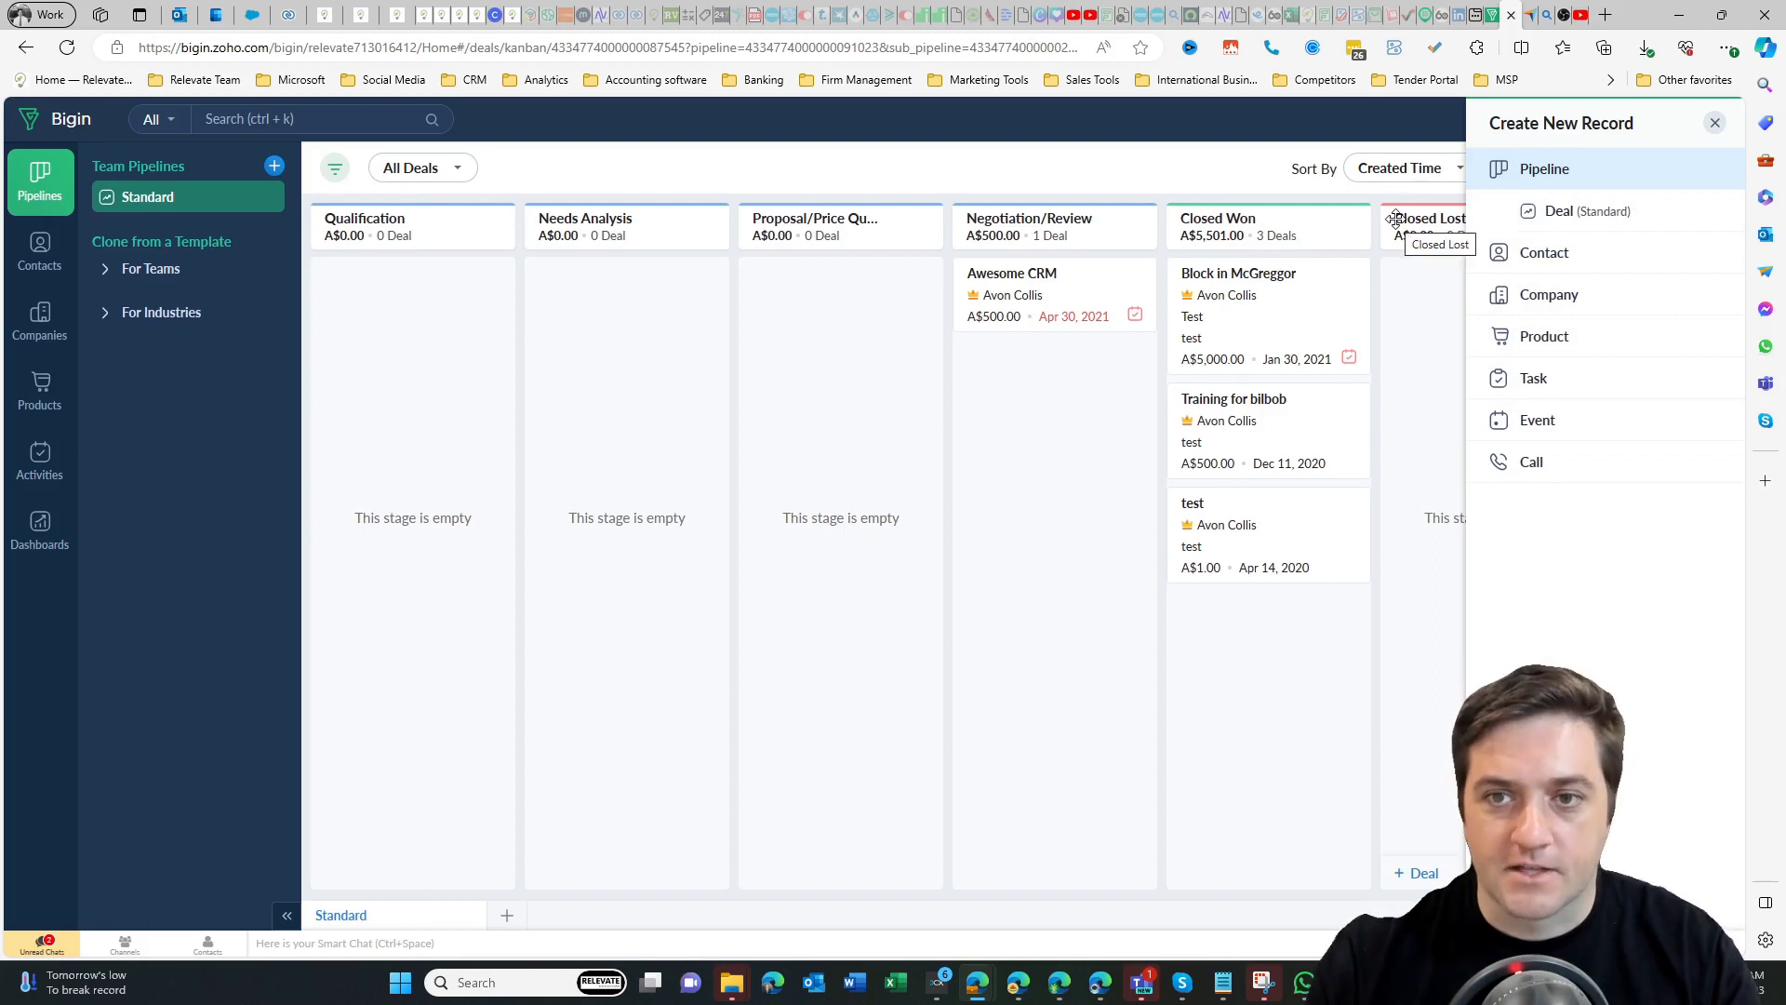
{"action": "left_click", "coordinate": [861, 288]}
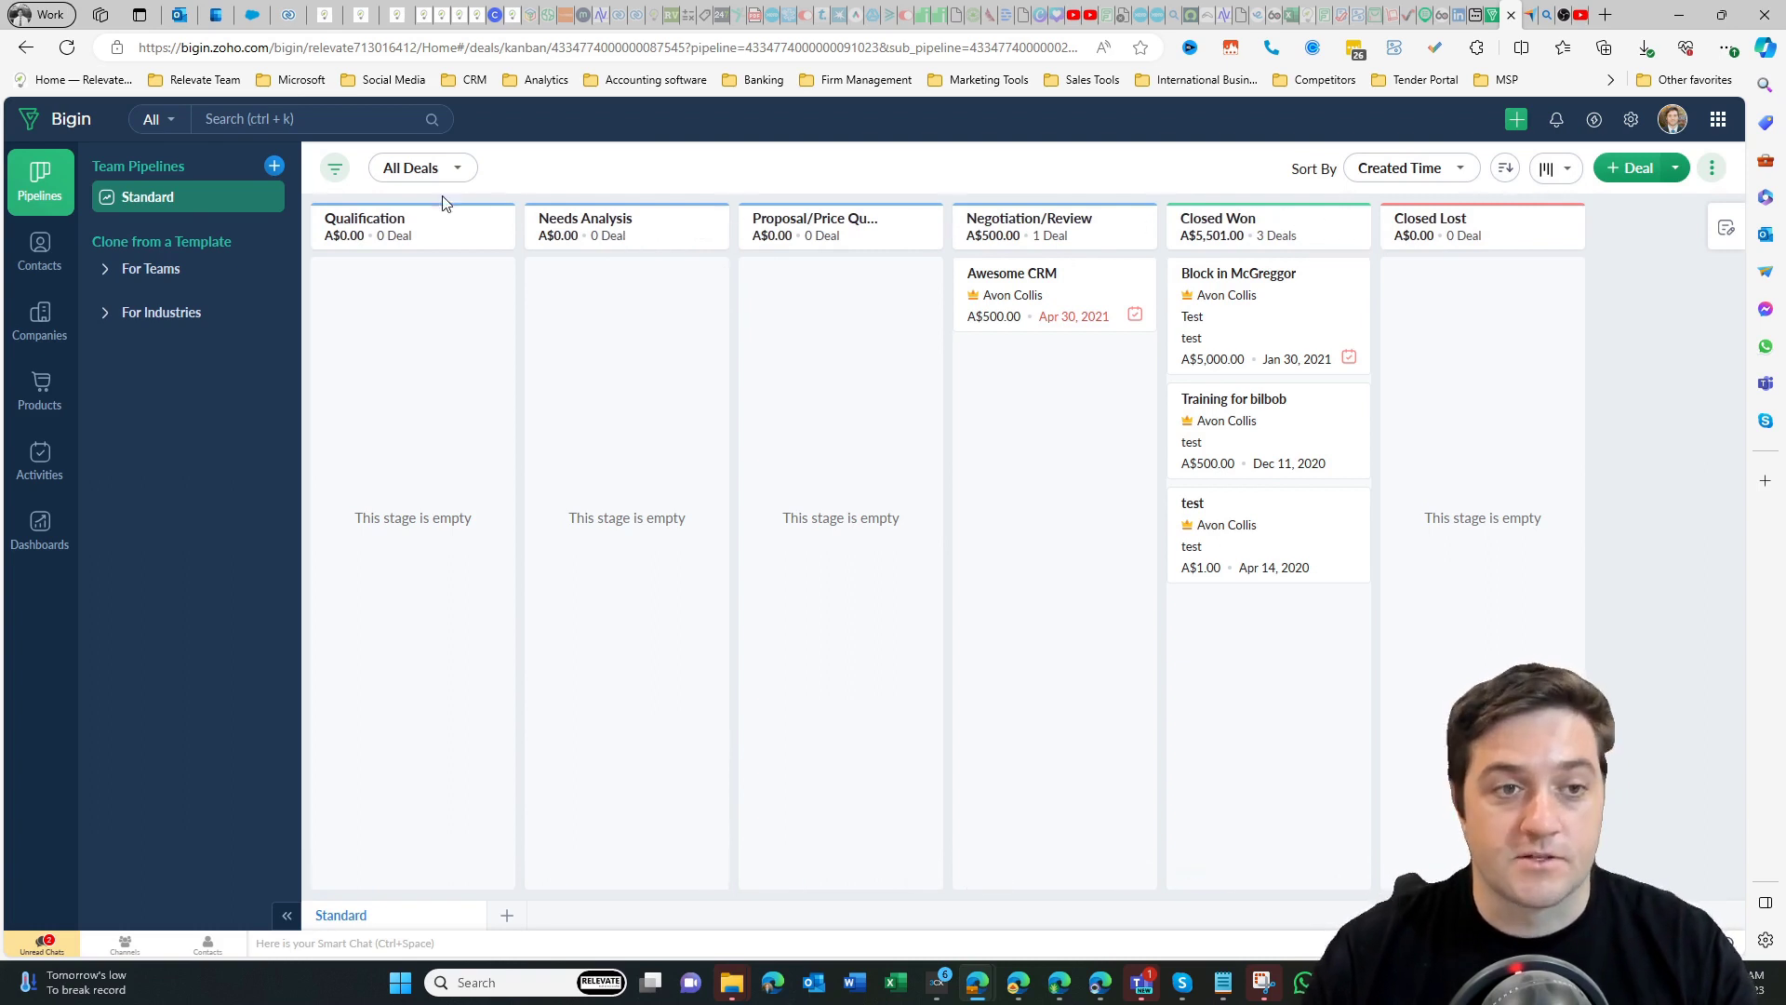
{"action": "left_click", "coordinate": [450, 170]}
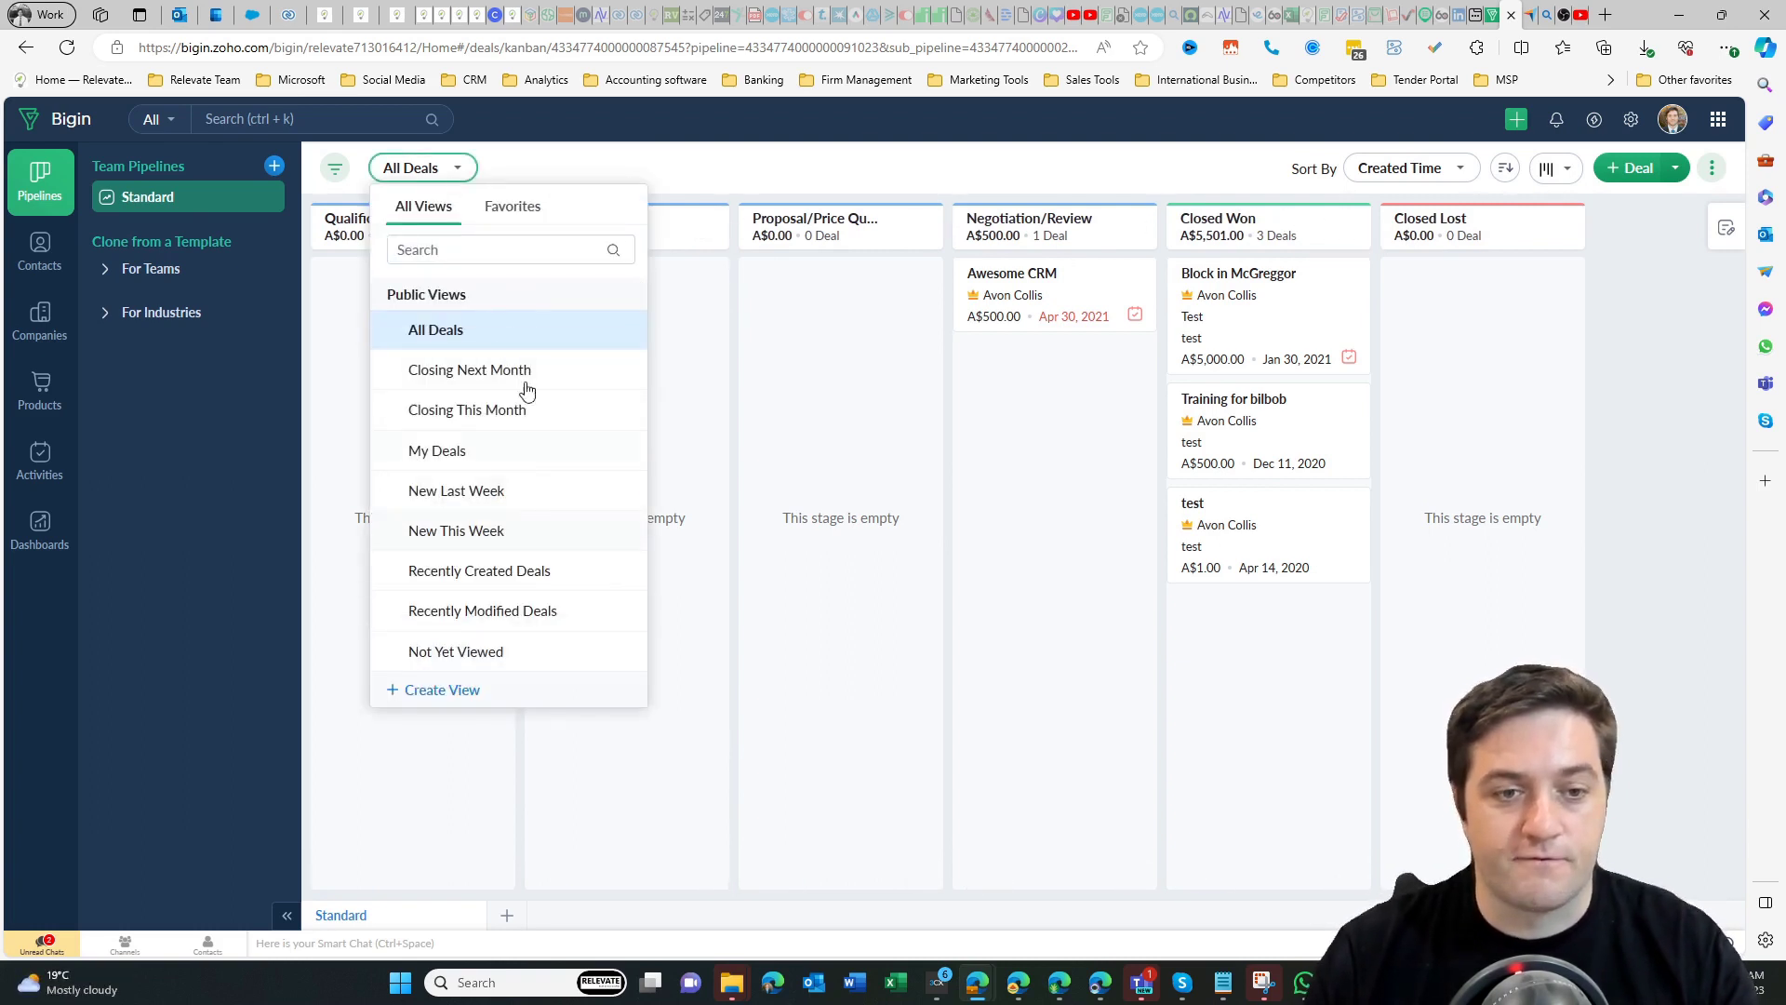
{"action": "left_click", "coordinate": [599, 174]}
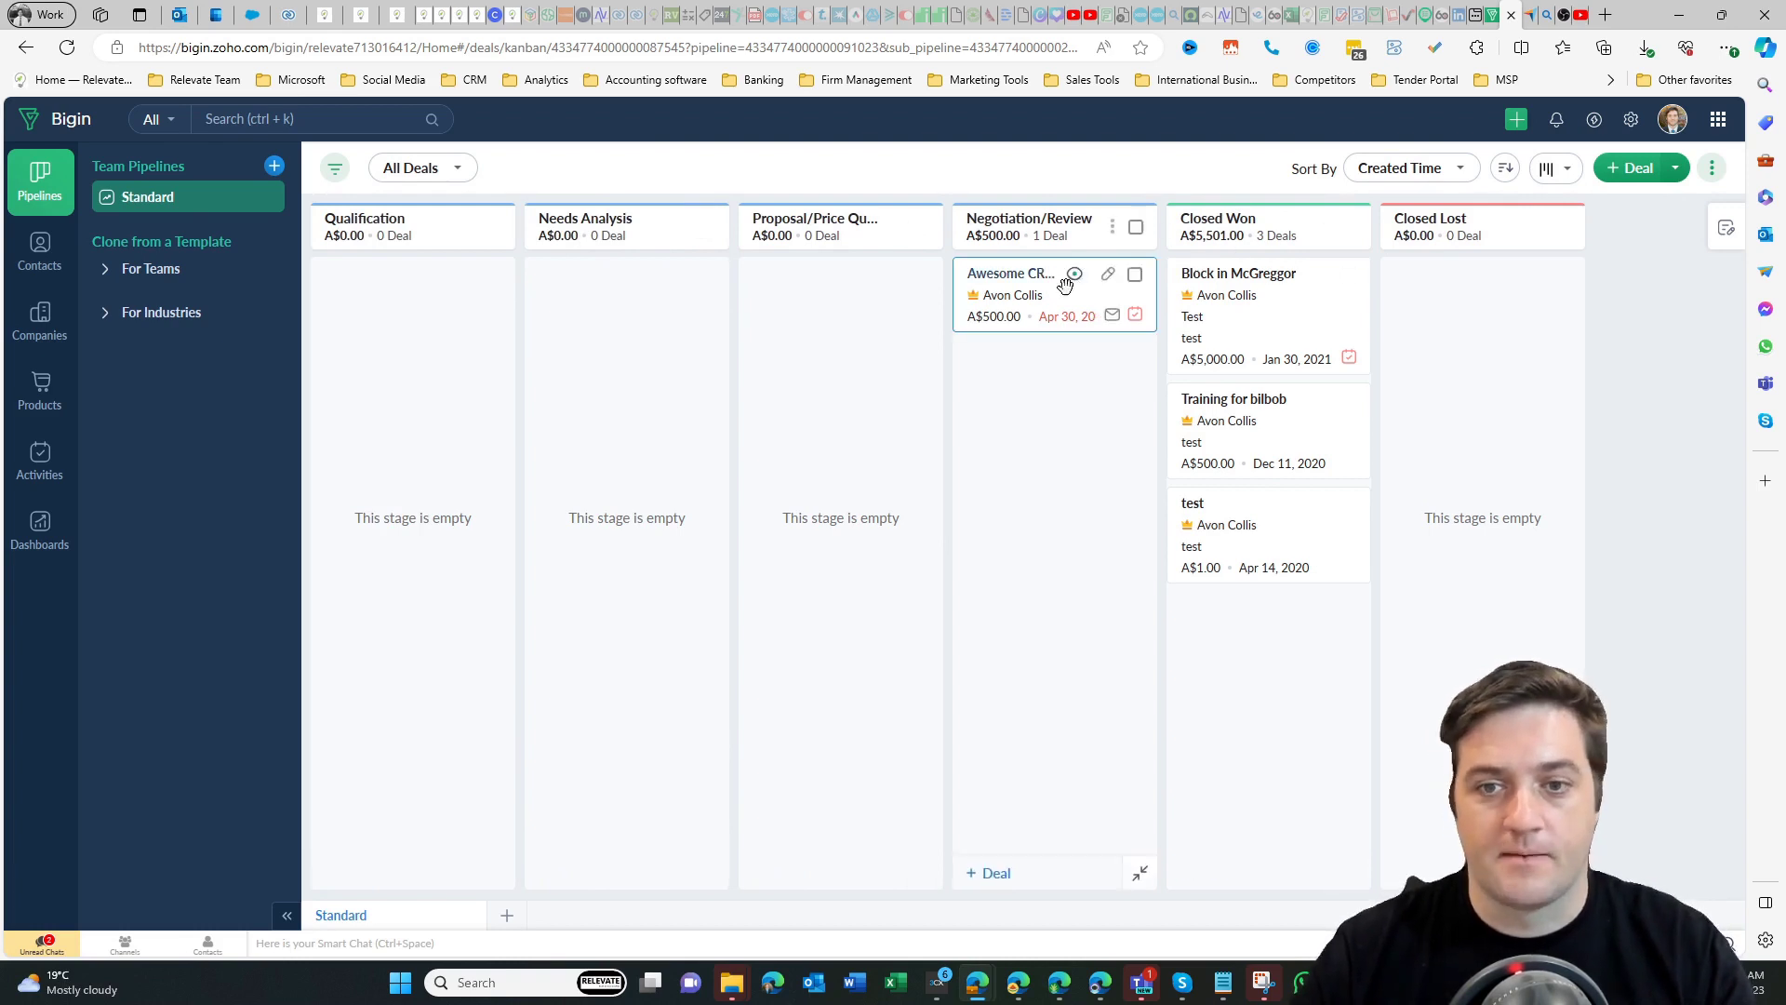
Step: Open the Awesome CRM deal and check its Notes, Activities, Emails, Stage History, Files and Products tabs
{"action": "left_click", "coordinate": [1023, 280]}
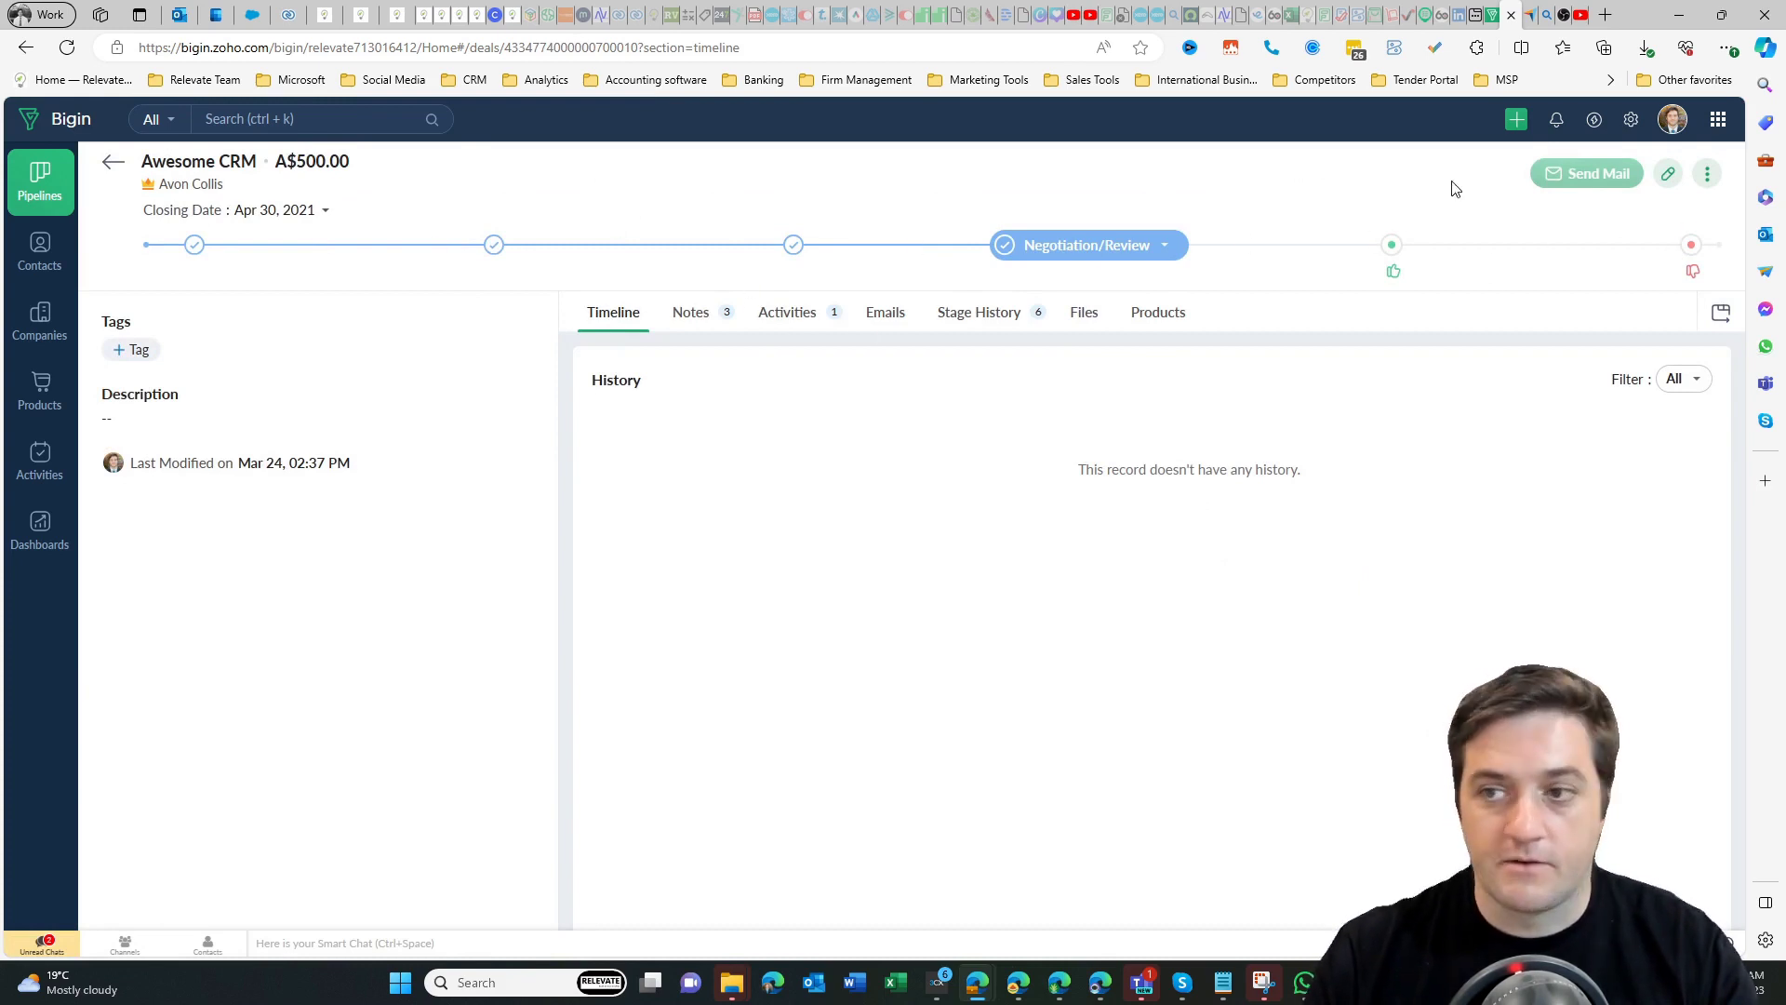
{"action": "left_click", "coordinate": [690, 312]}
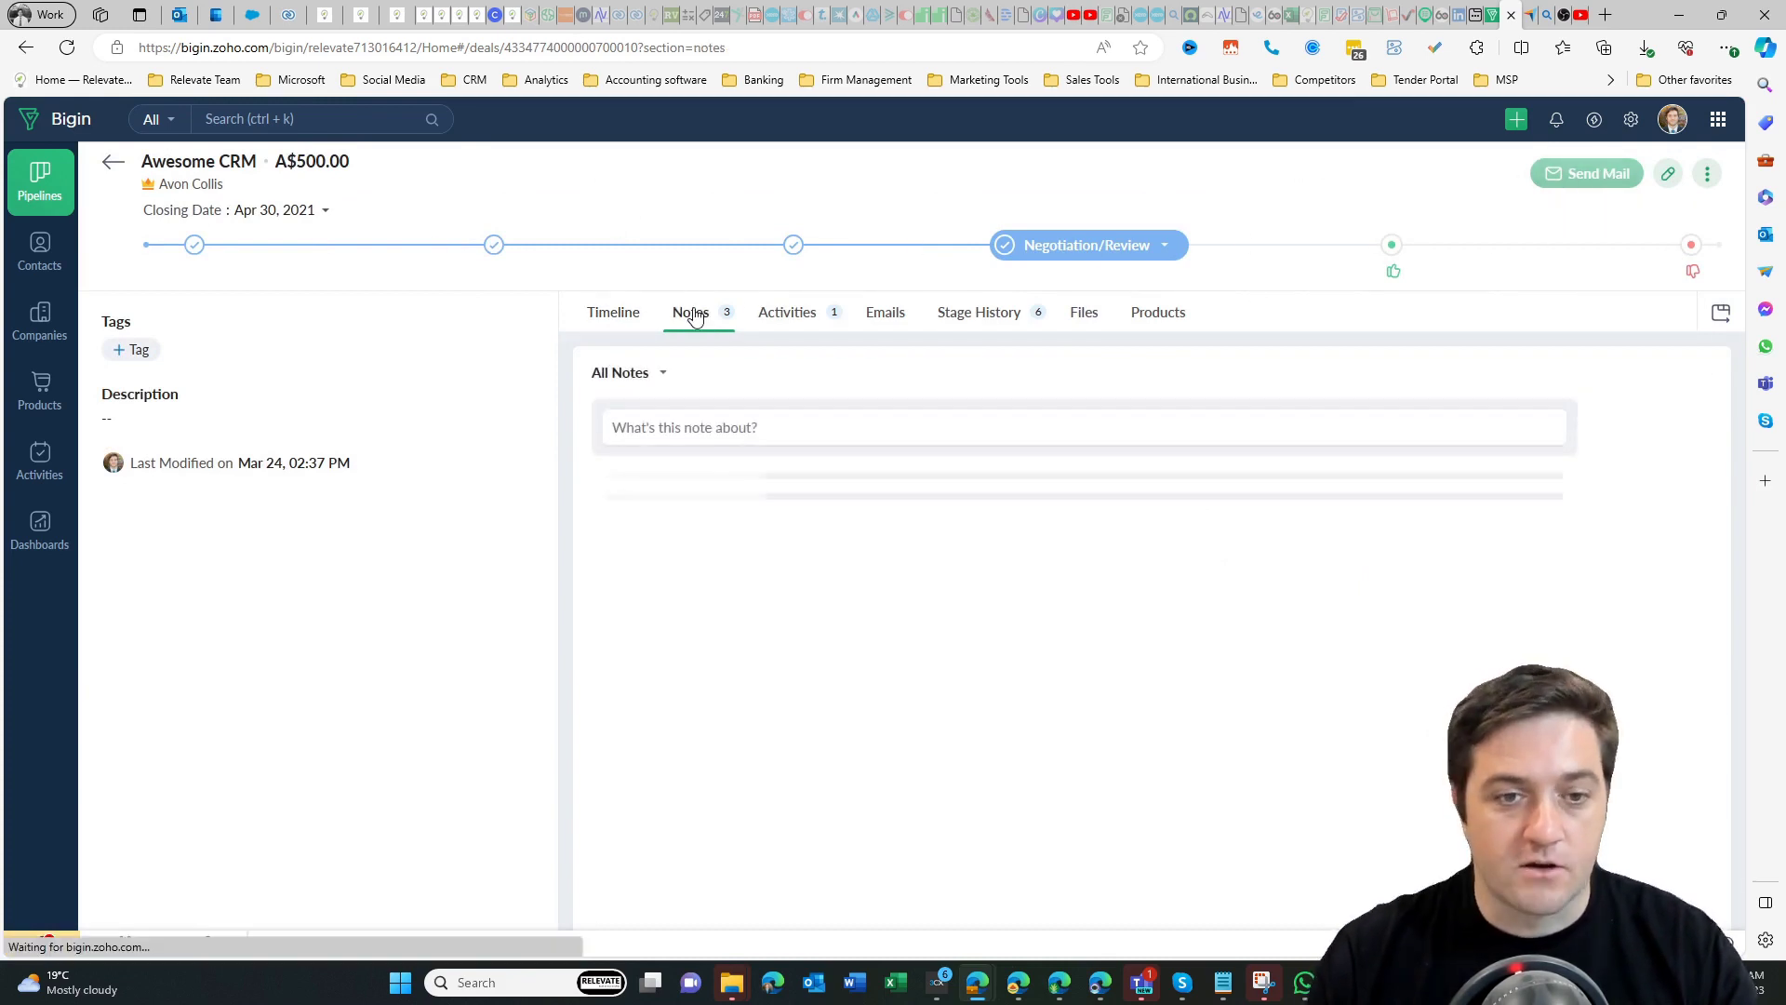
{"action": "left_click", "coordinate": [807, 313]}
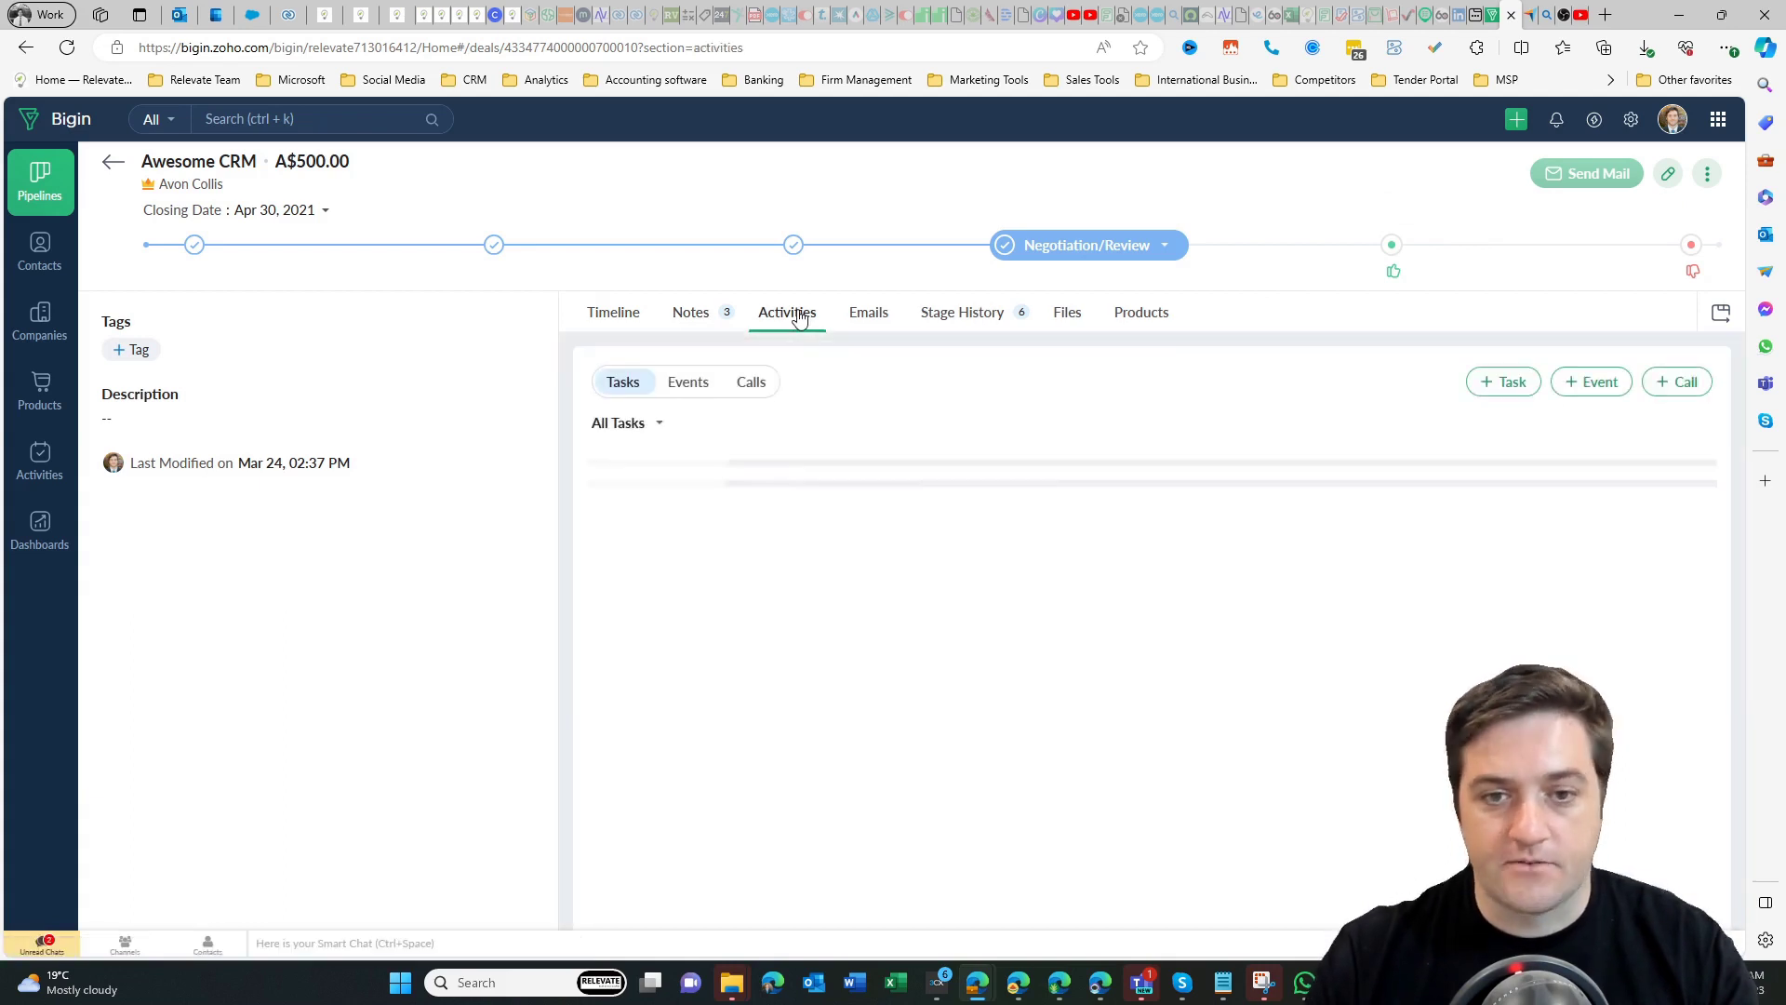
{"action": "left_click", "coordinate": [880, 315]}
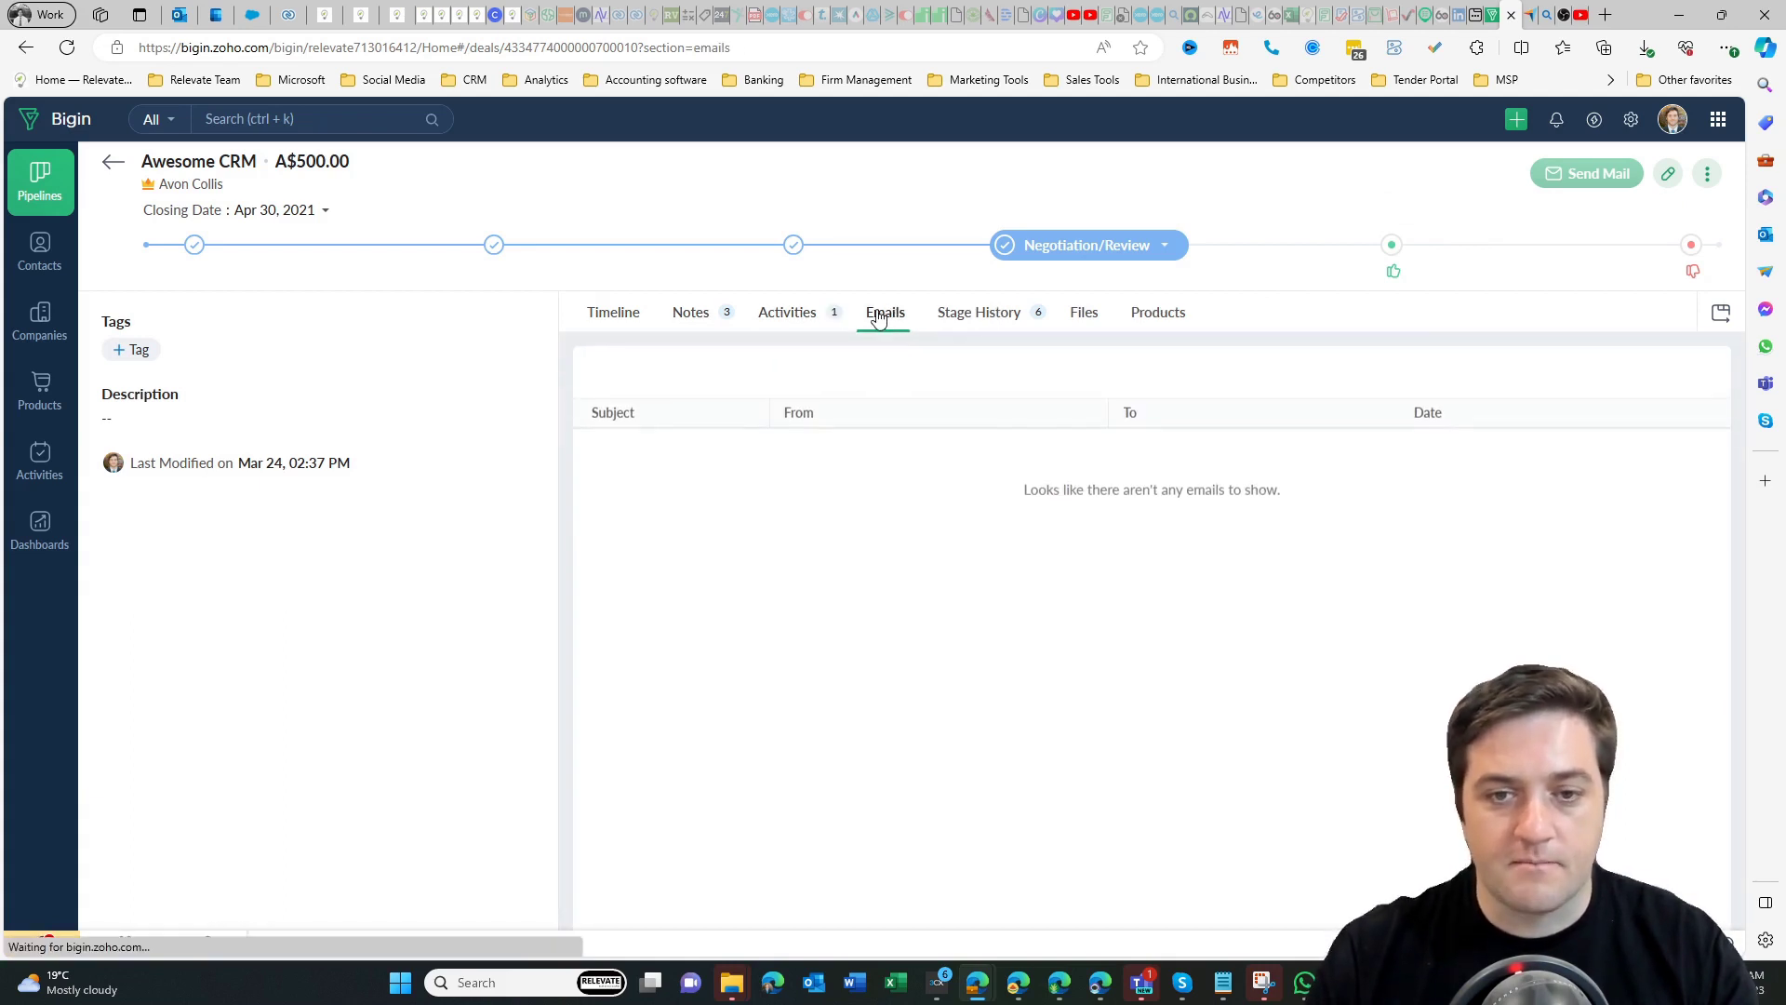
{"action": "left_click", "coordinate": [990, 327]}
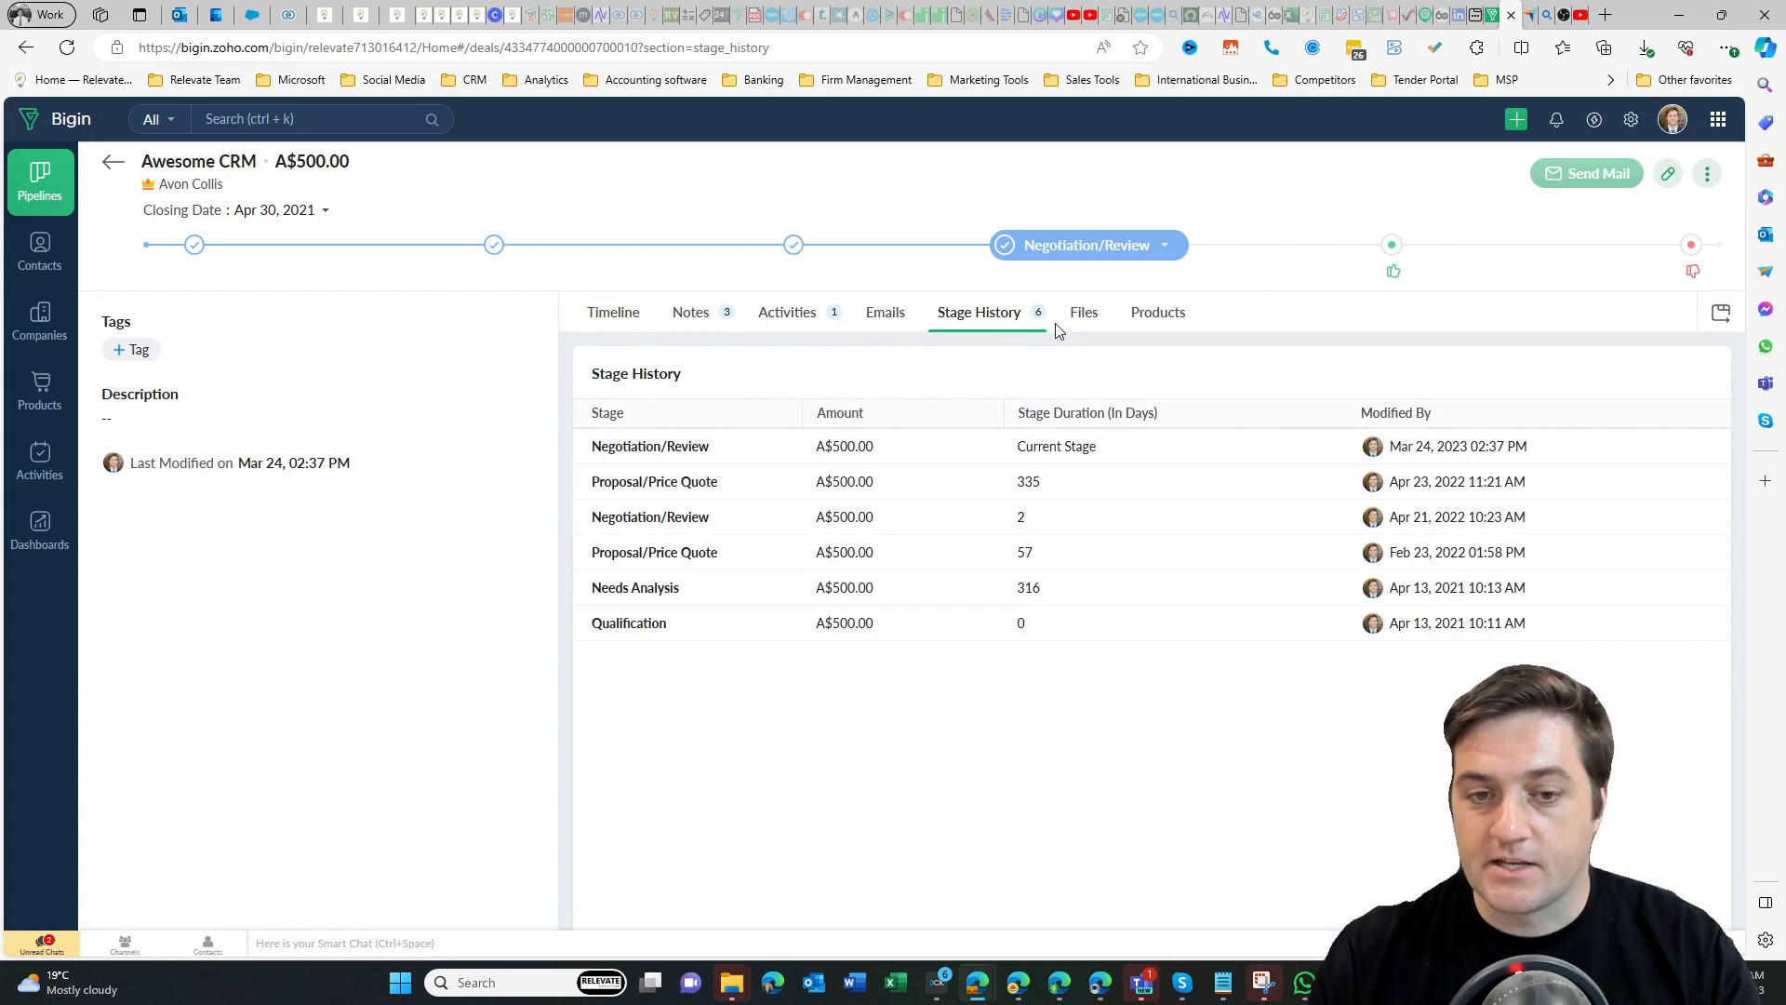
{"action": "left_click", "coordinate": [1084, 321]}
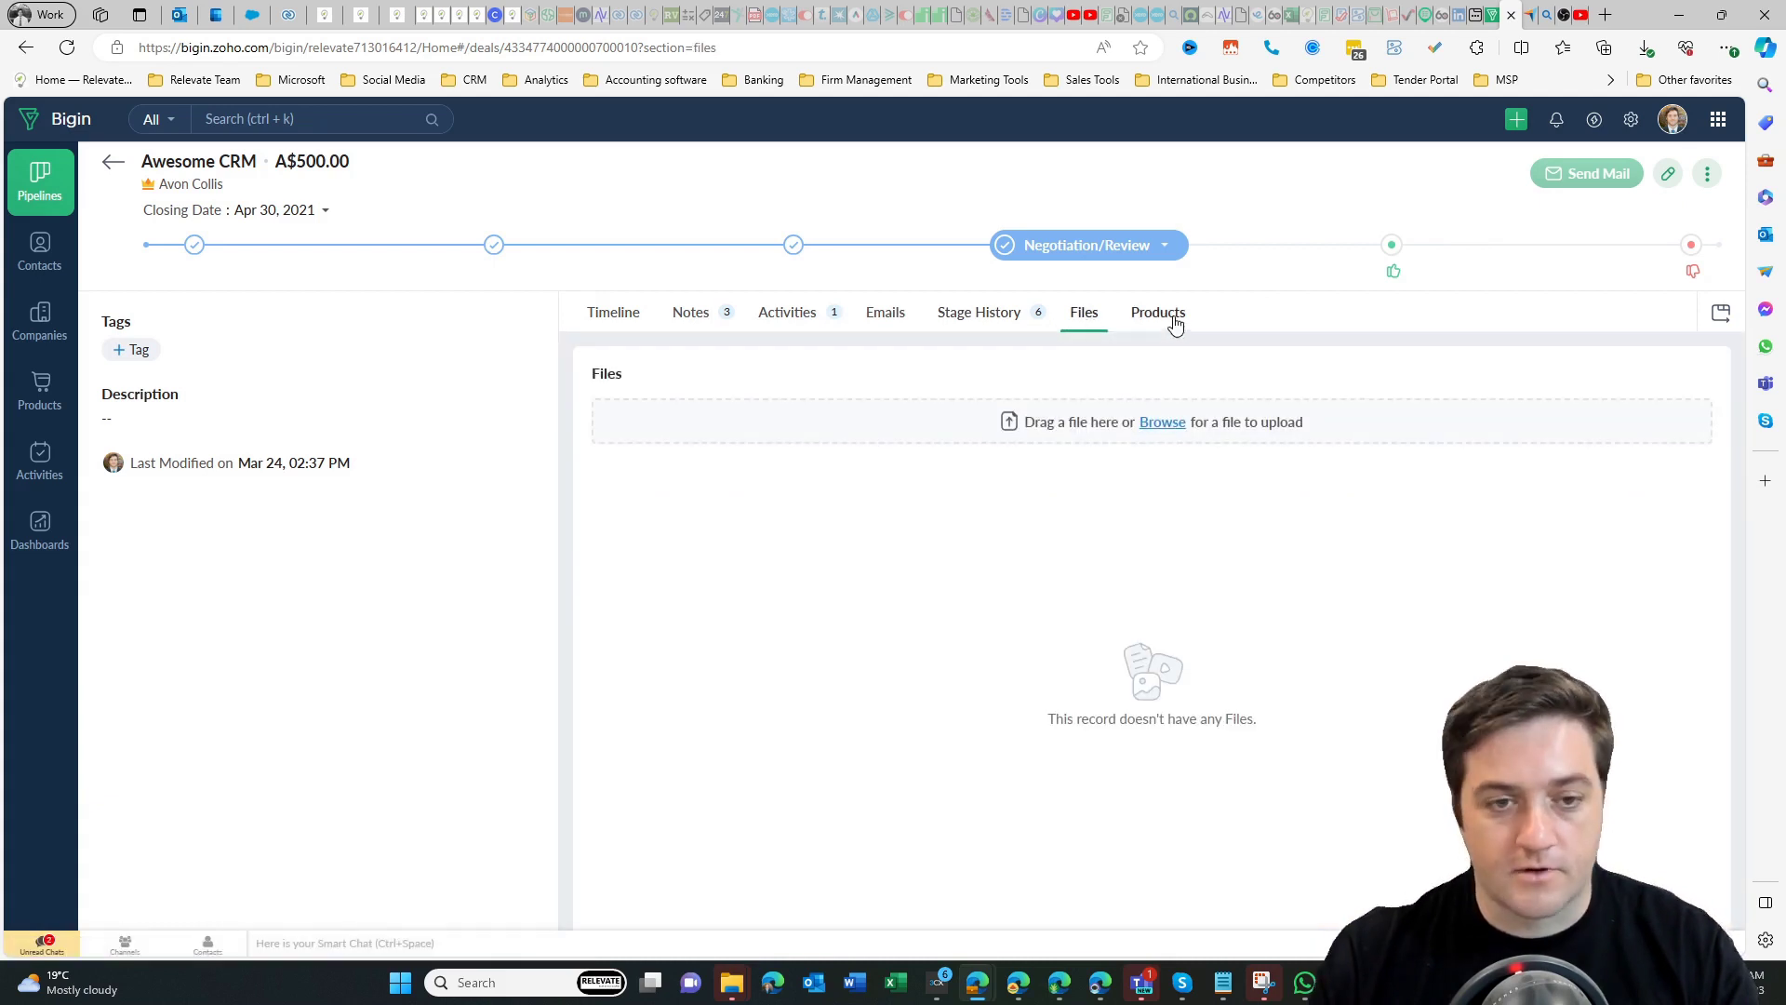
{"action": "left_click", "coordinate": [1175, 323]}
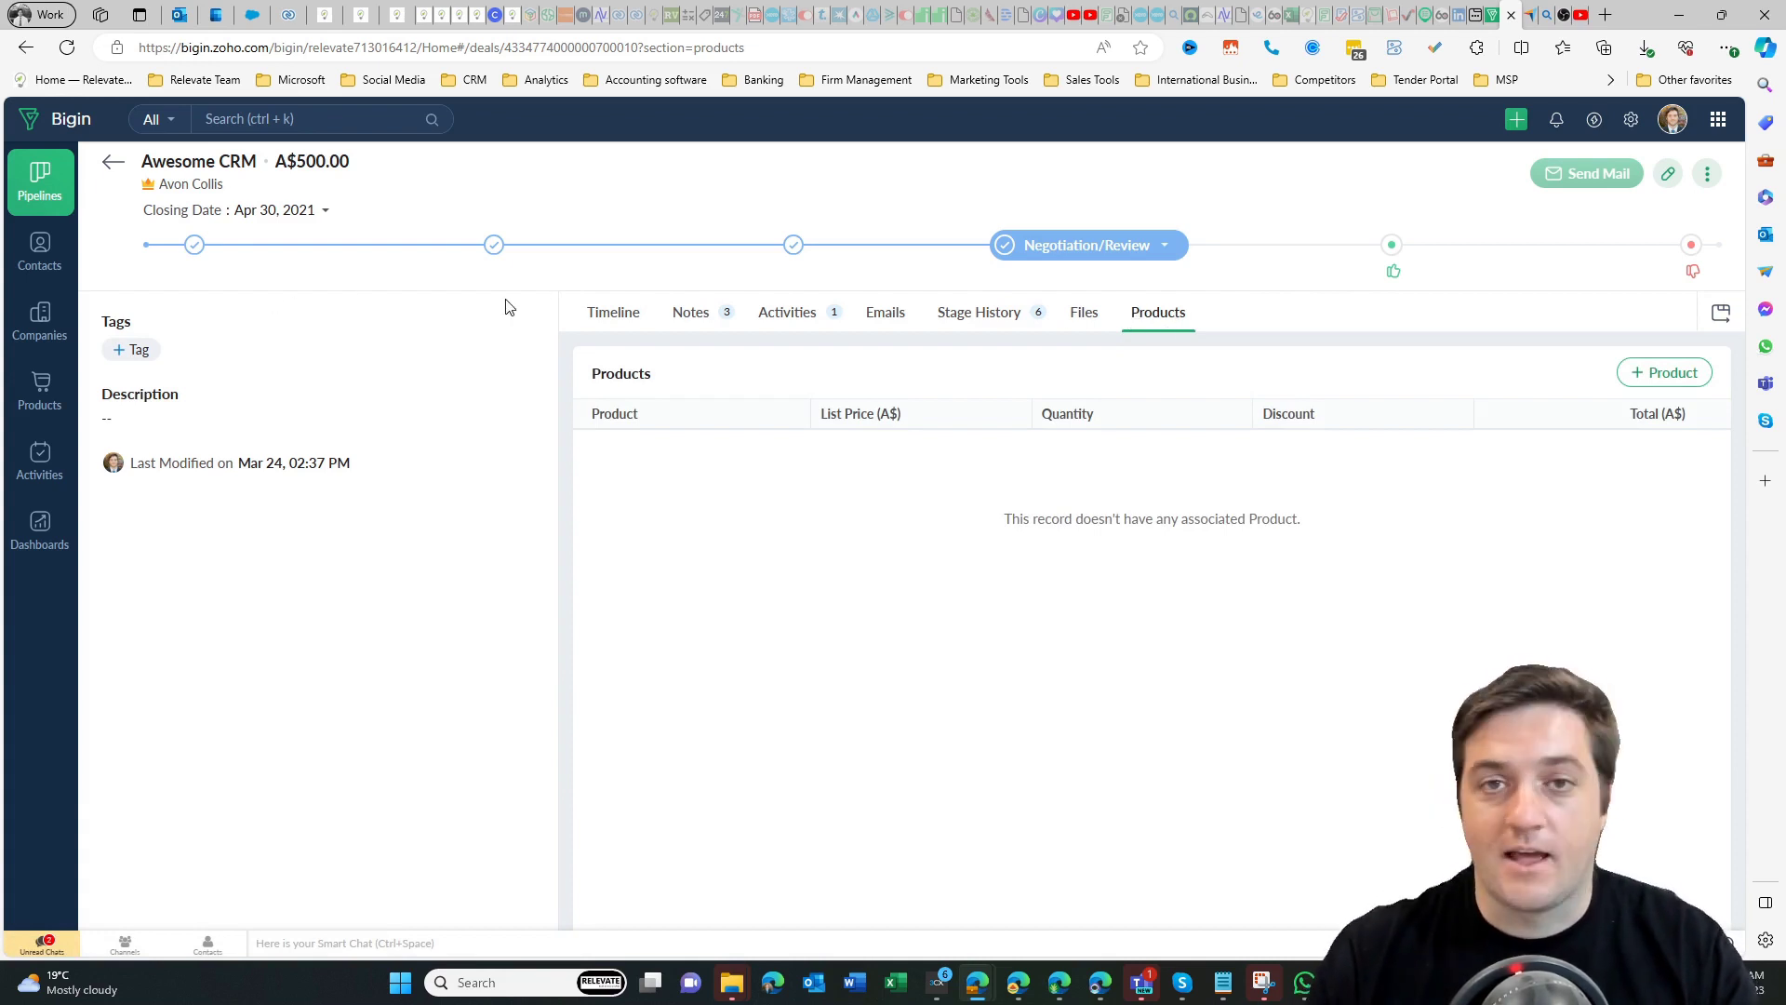
Step: Start adding a tag and editing the deal's description, then cancel both unchanged
{"action": "left_click", "coordinate": [137, 350]}
{"action": "left_click", "coordinate": [154, 356]}
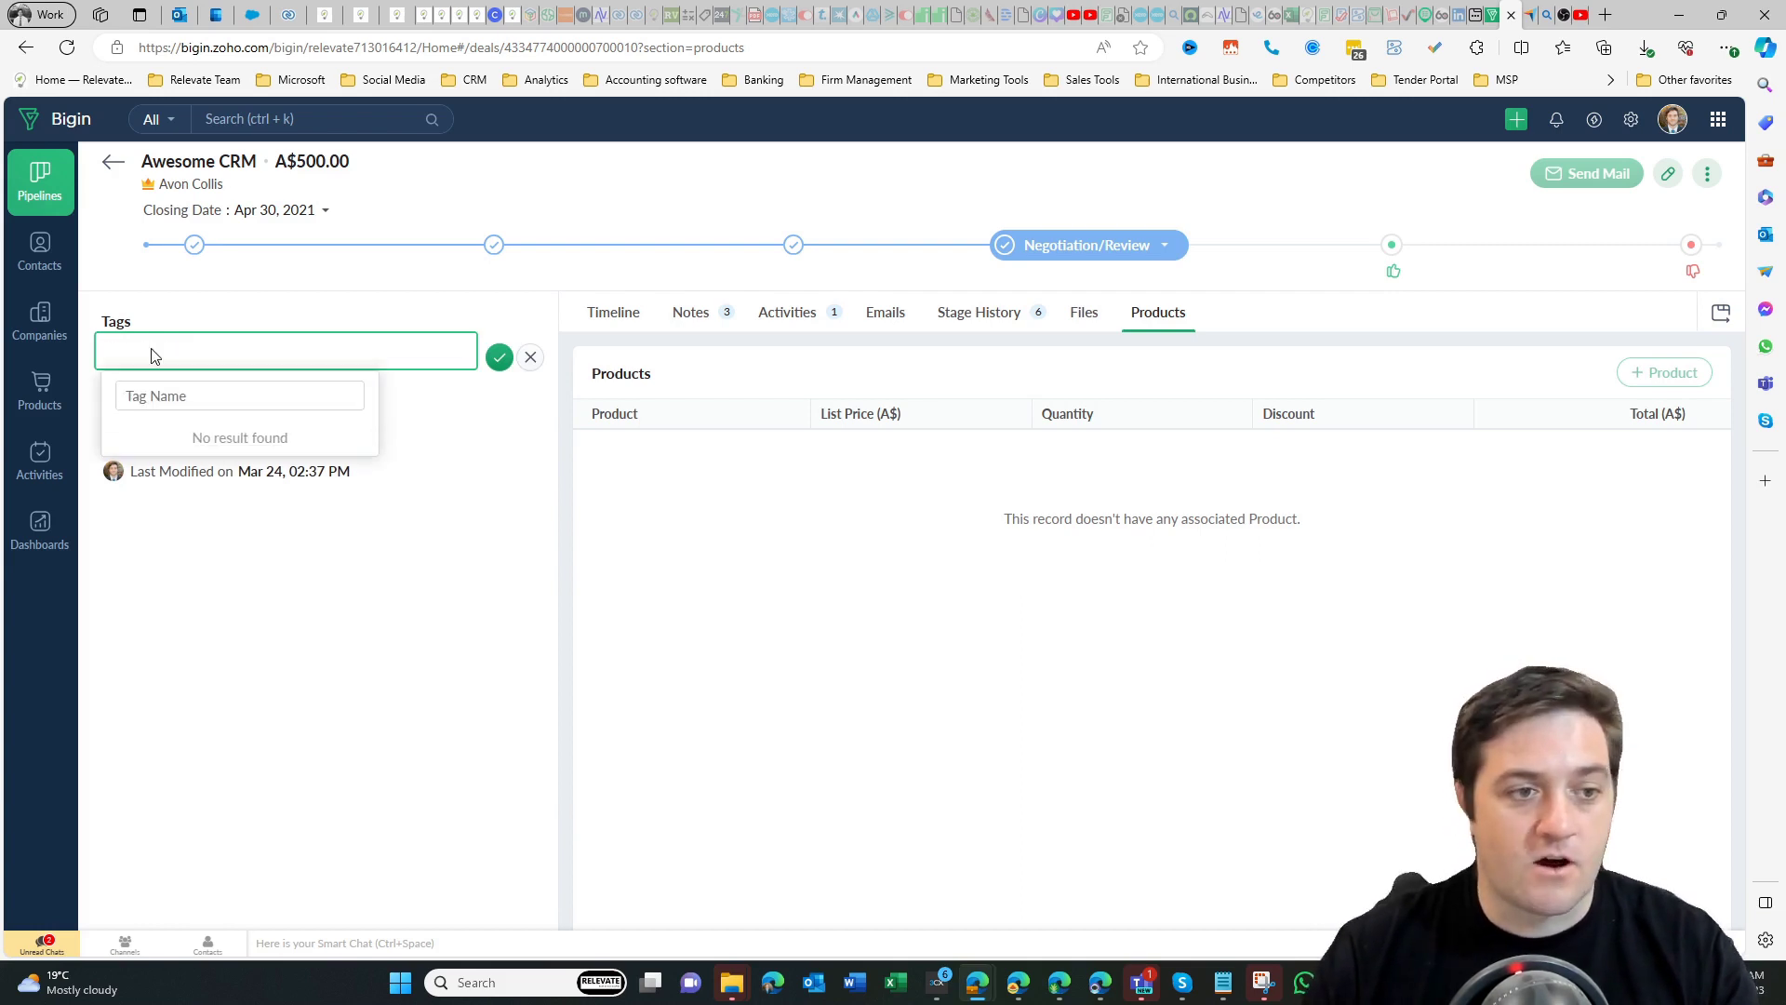
{"action": "left_click", "coordinate": [185, 437]}
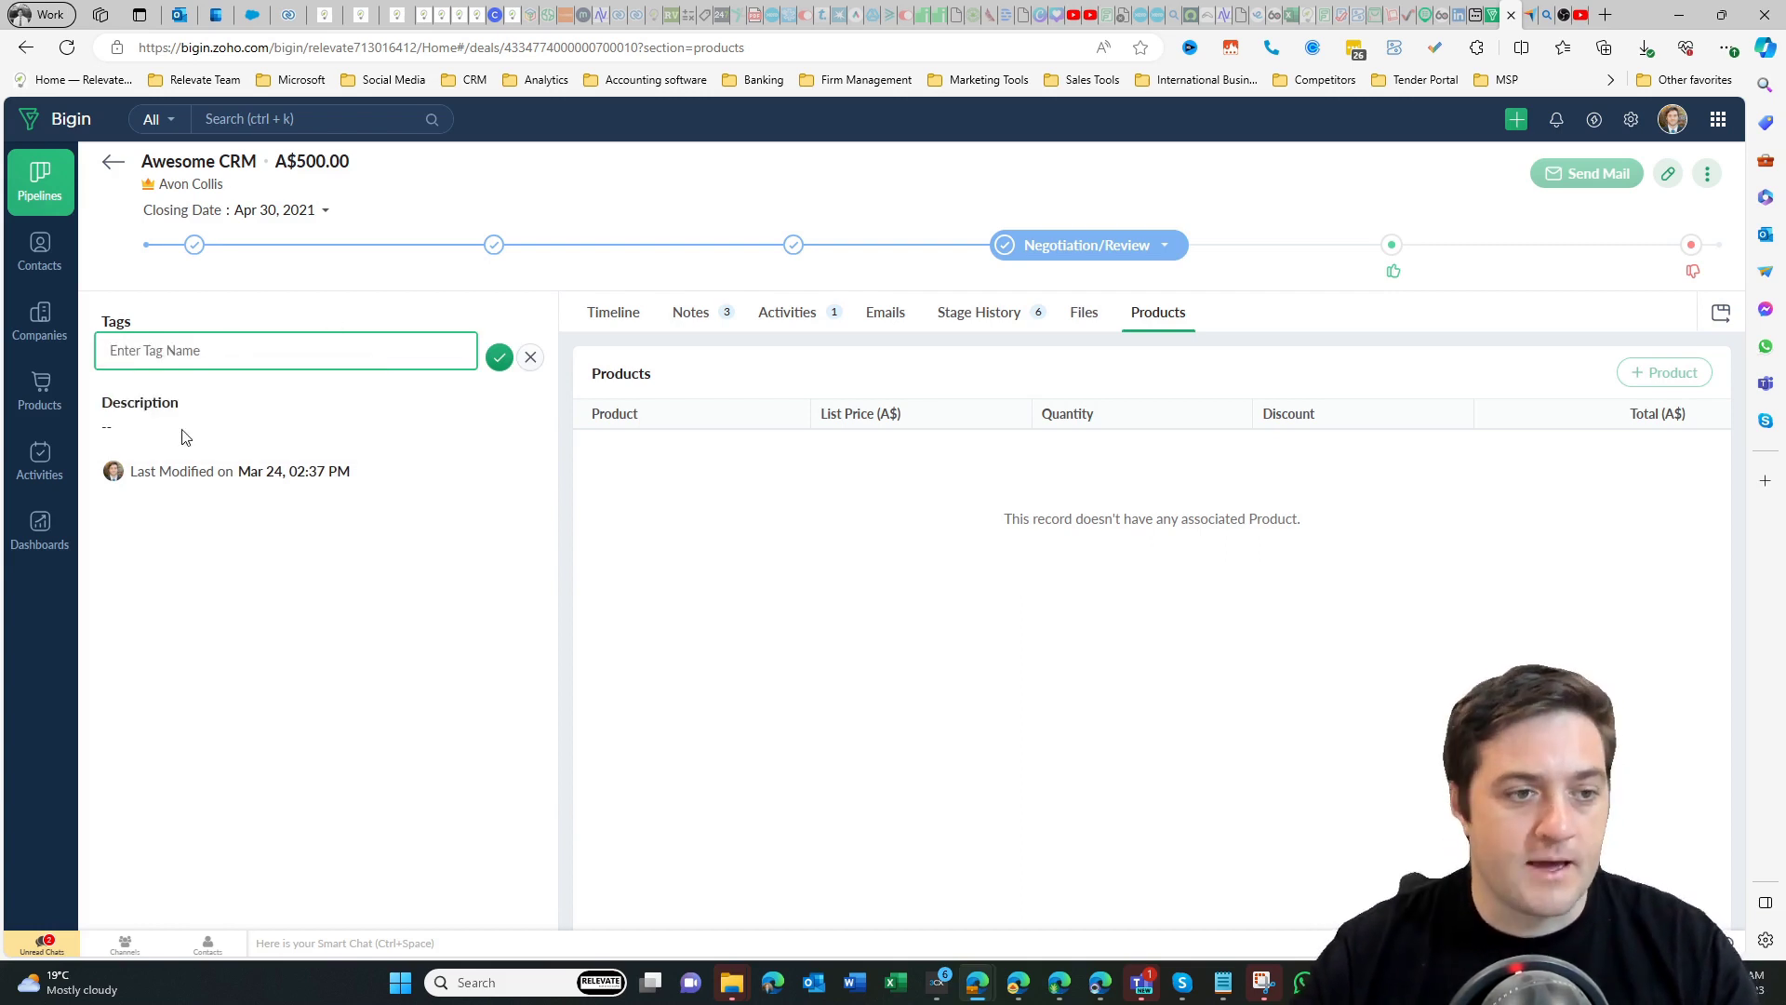
{"action": "left_click", "coordinate": [532, 357]}
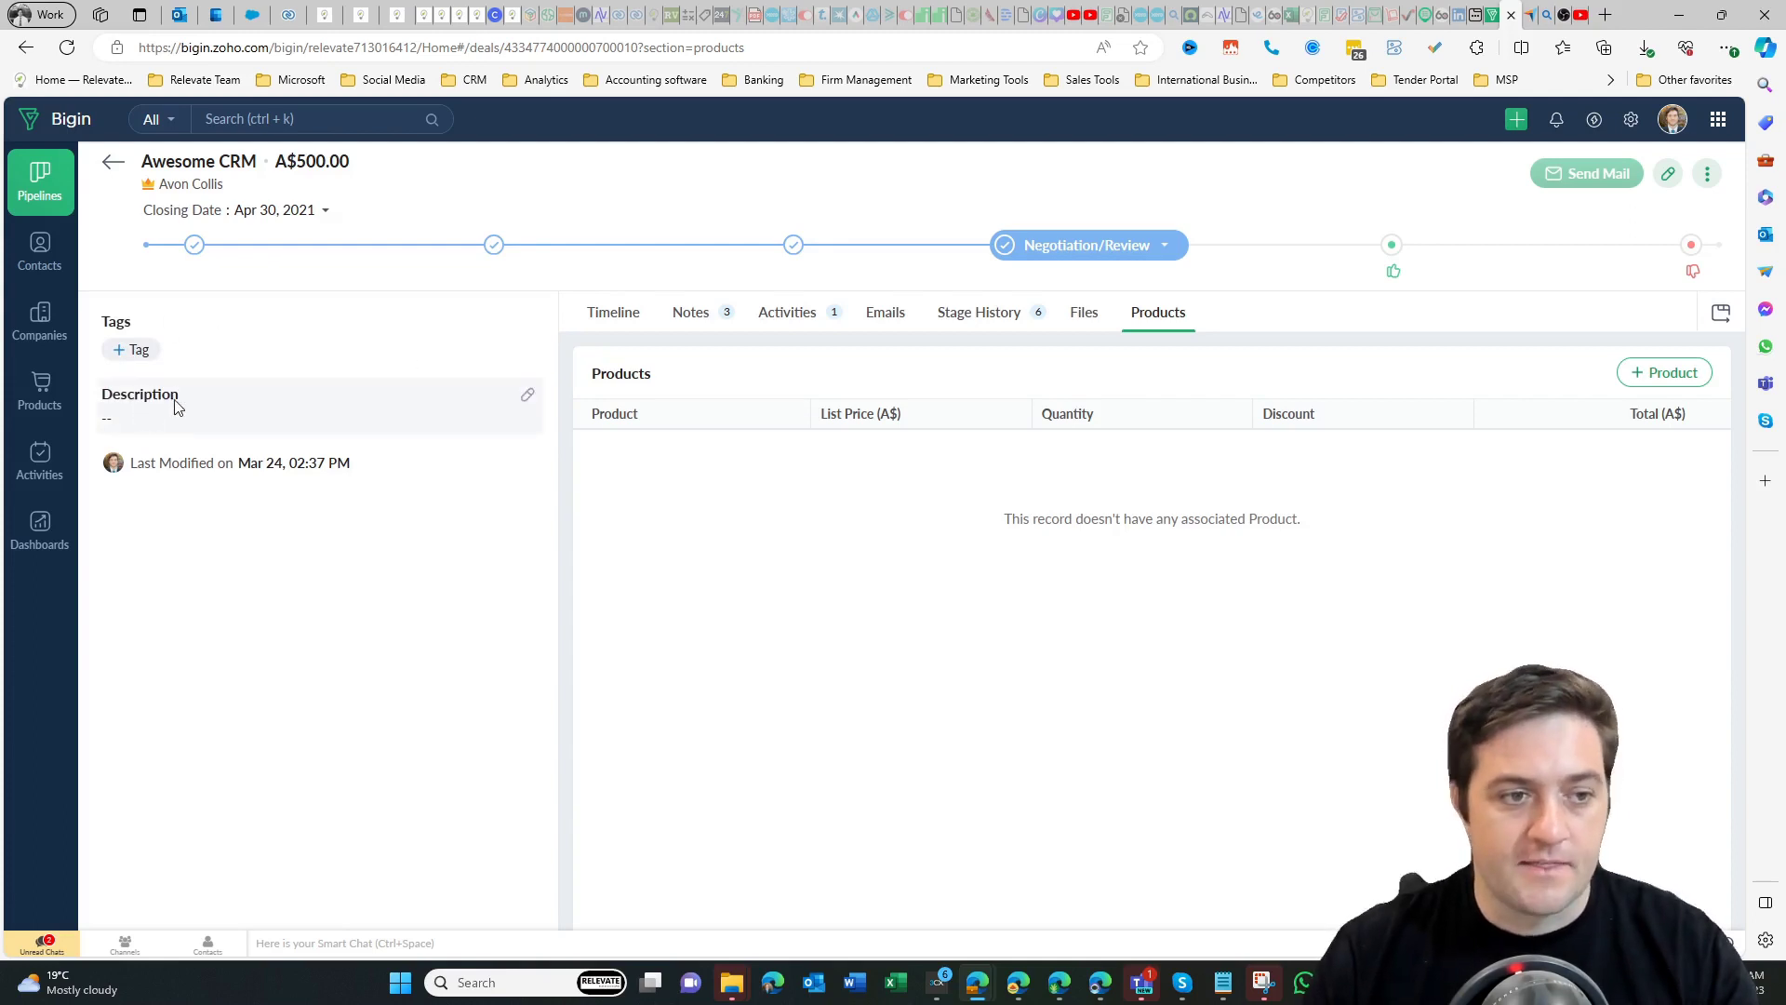
{"action": "left_click", "coordinate": [525, 396]}
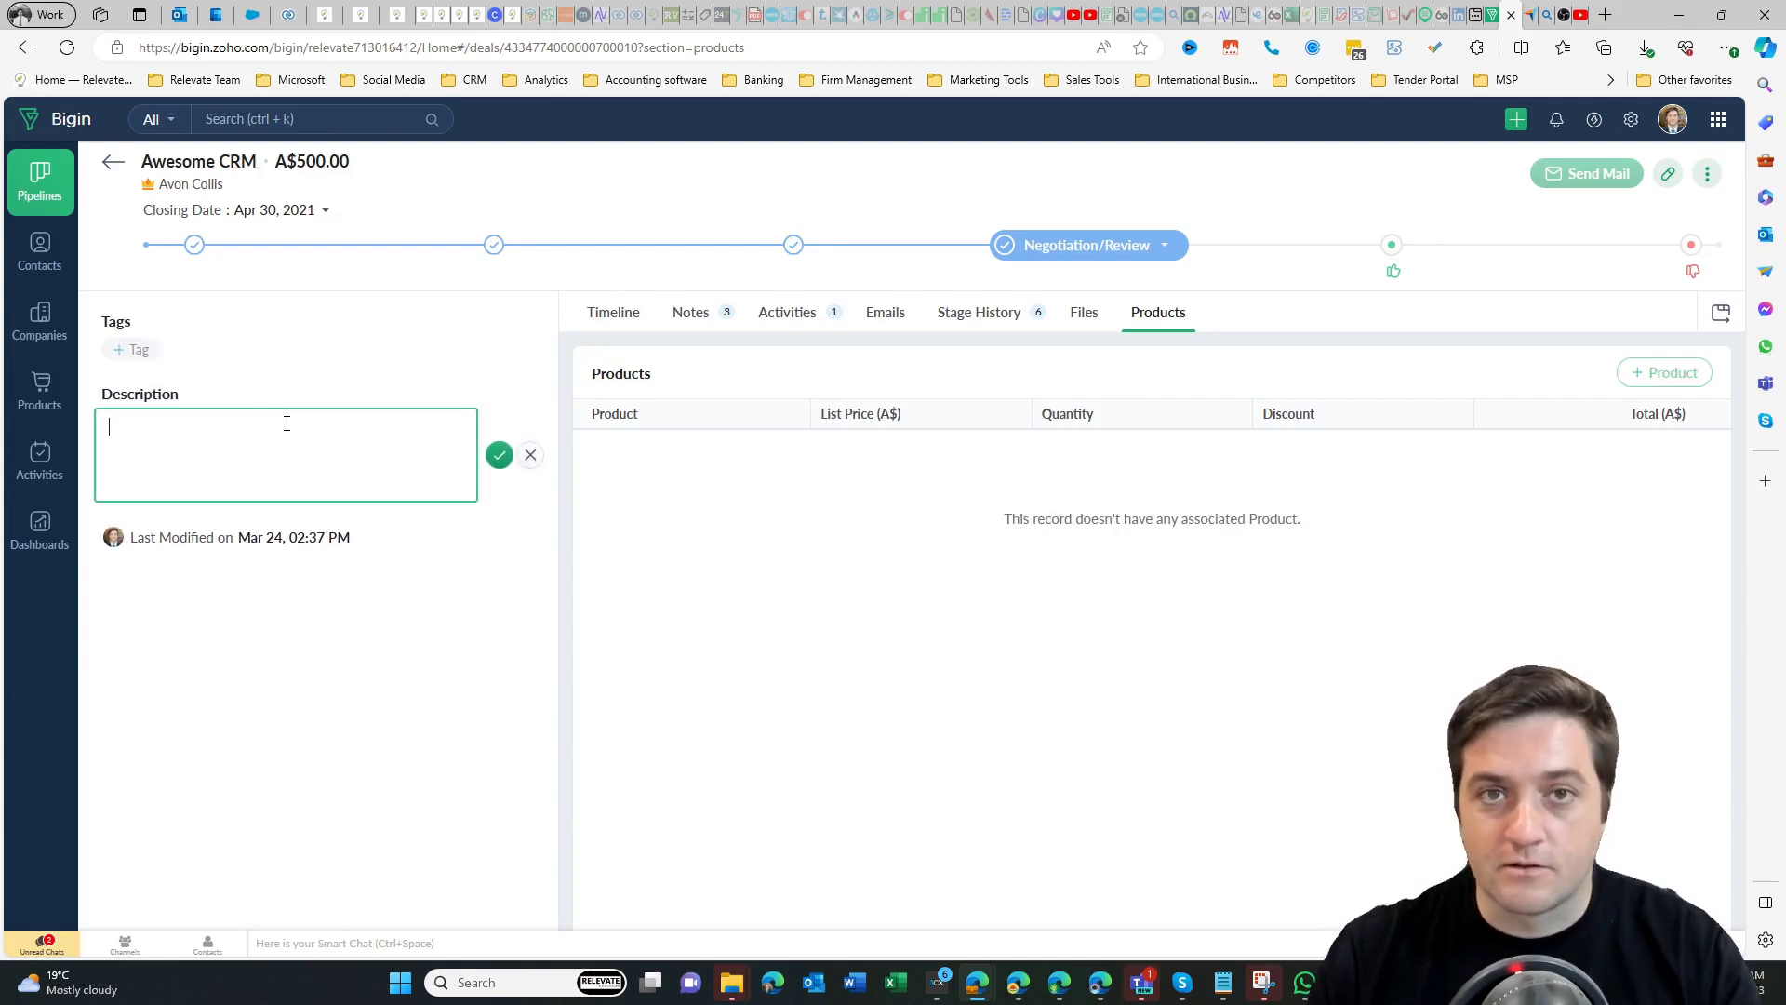
{"action": "left_click", "coordinate": [530, 455]}
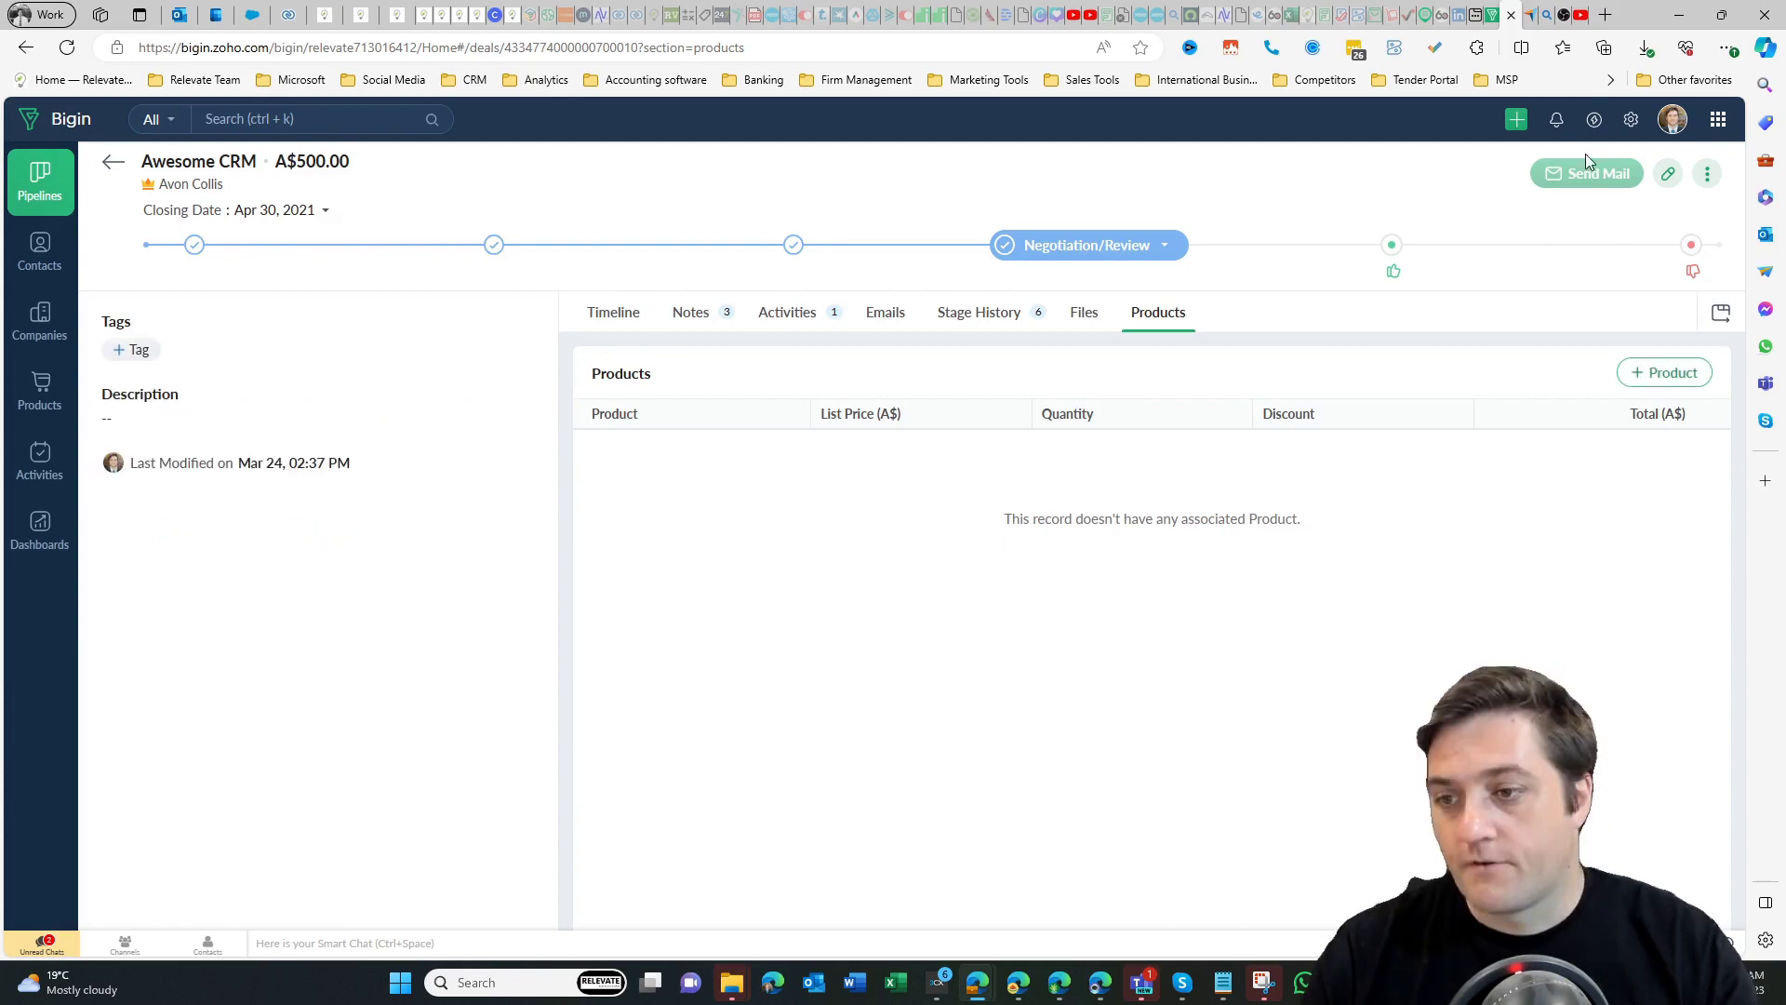
Step: Open the Awesome CRM deal's edit form, reveal Associated Products, and close it without saving
{"action": "left_click", "coordinate": [1707, 174]}
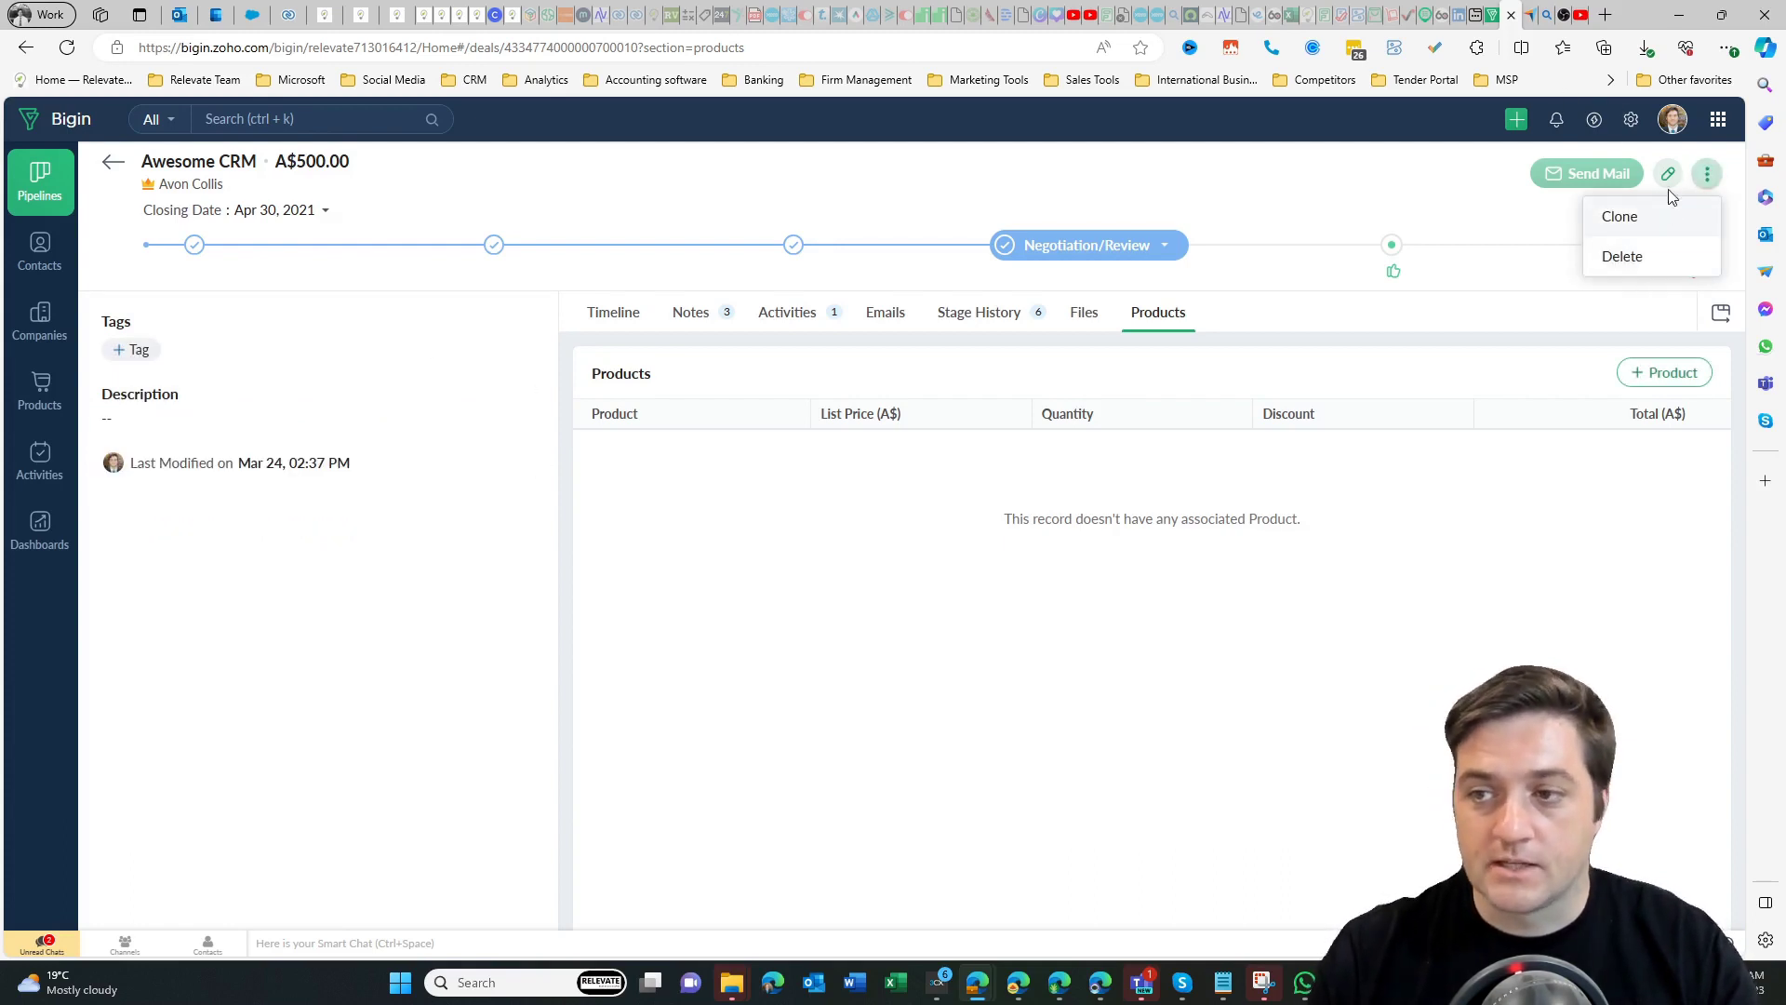
{"action": "left_click", "coordinate": [1668, 174]}
{"action": "left_click", "coordinate": [1623, 187]}
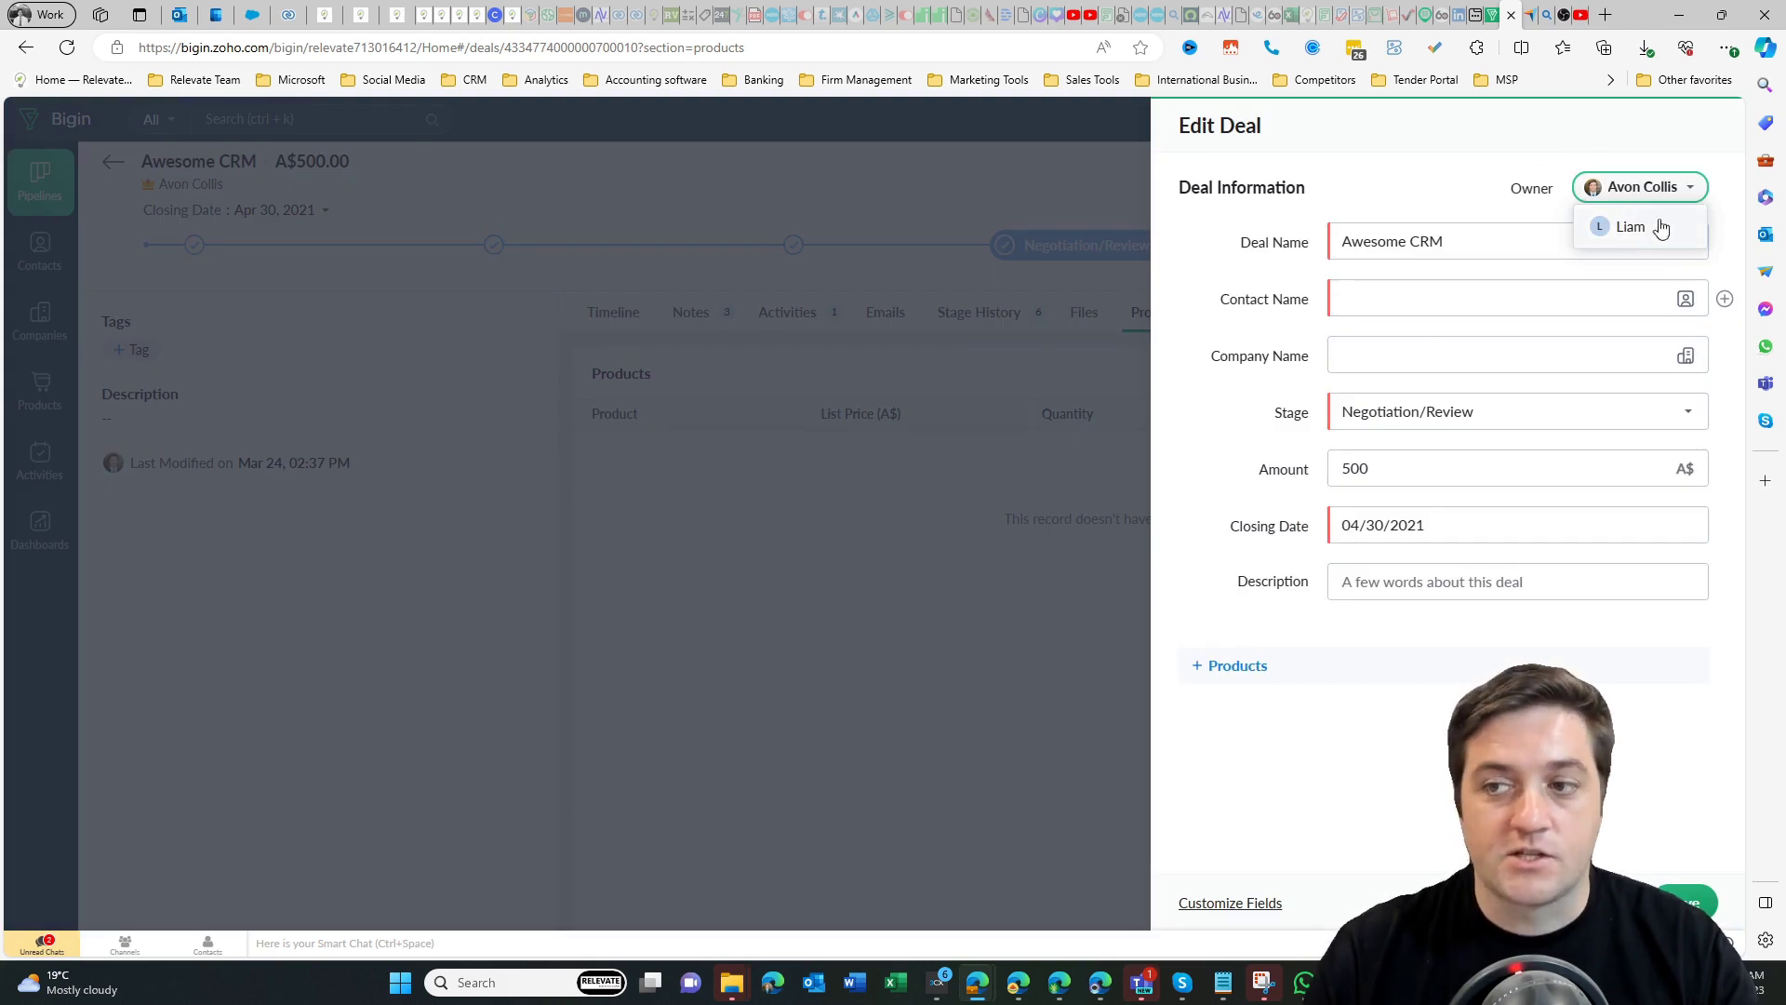
{"action": "left_click", "coordinate": [1456, 183]}
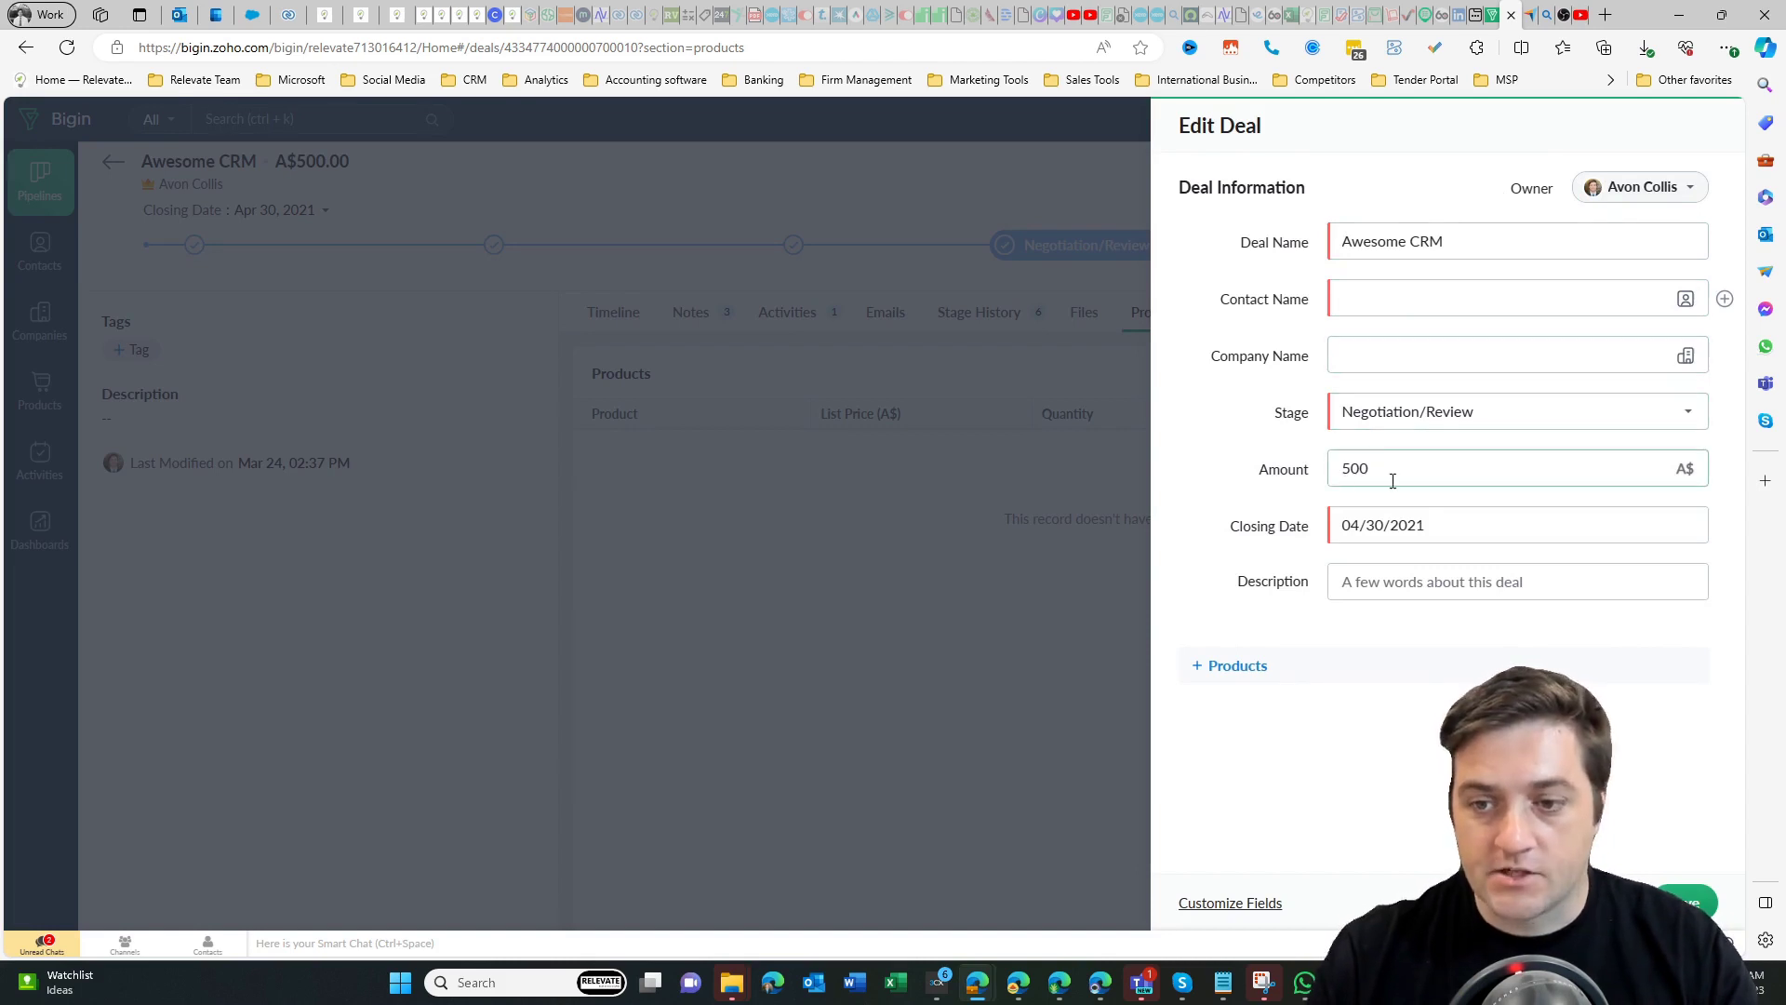
{"action": "left_click", "coordinate": [1224, 667]}
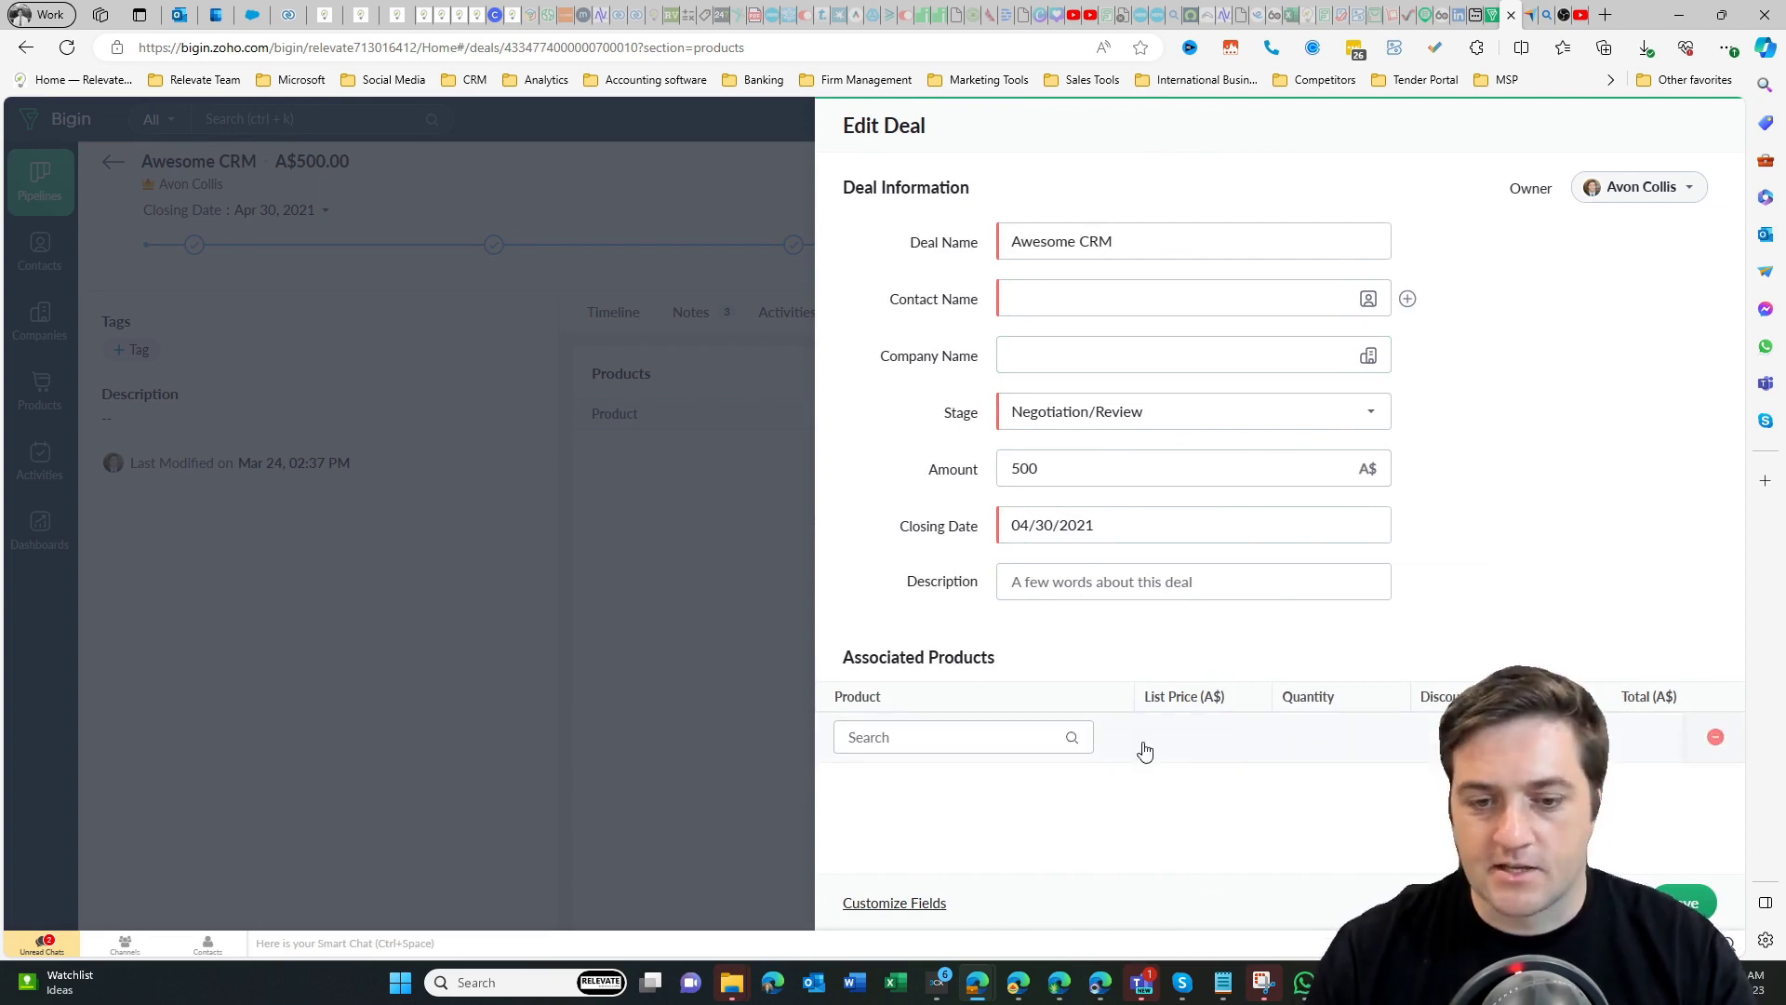
{"action": "key", "text": "Escape"}
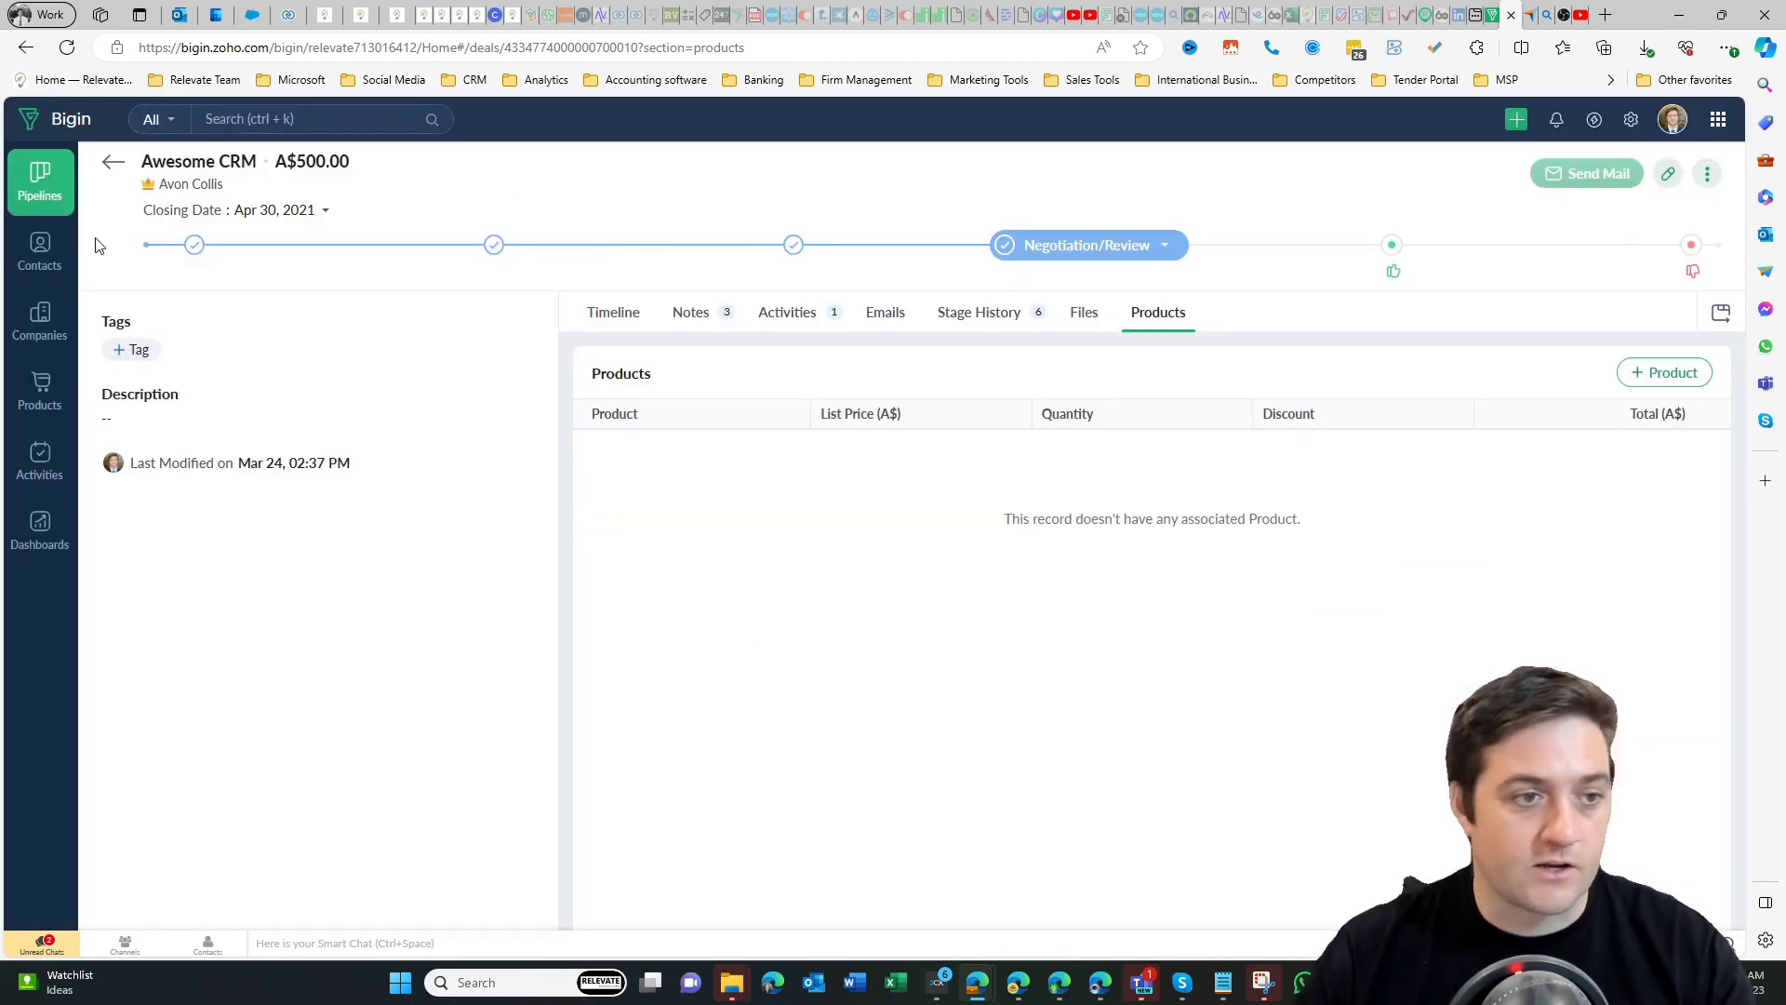
Step: Start a new contact from the Contacts list, entering a placeholder e-mail as the last name
{"action": "left_click", "coordinate": [39, 249]}
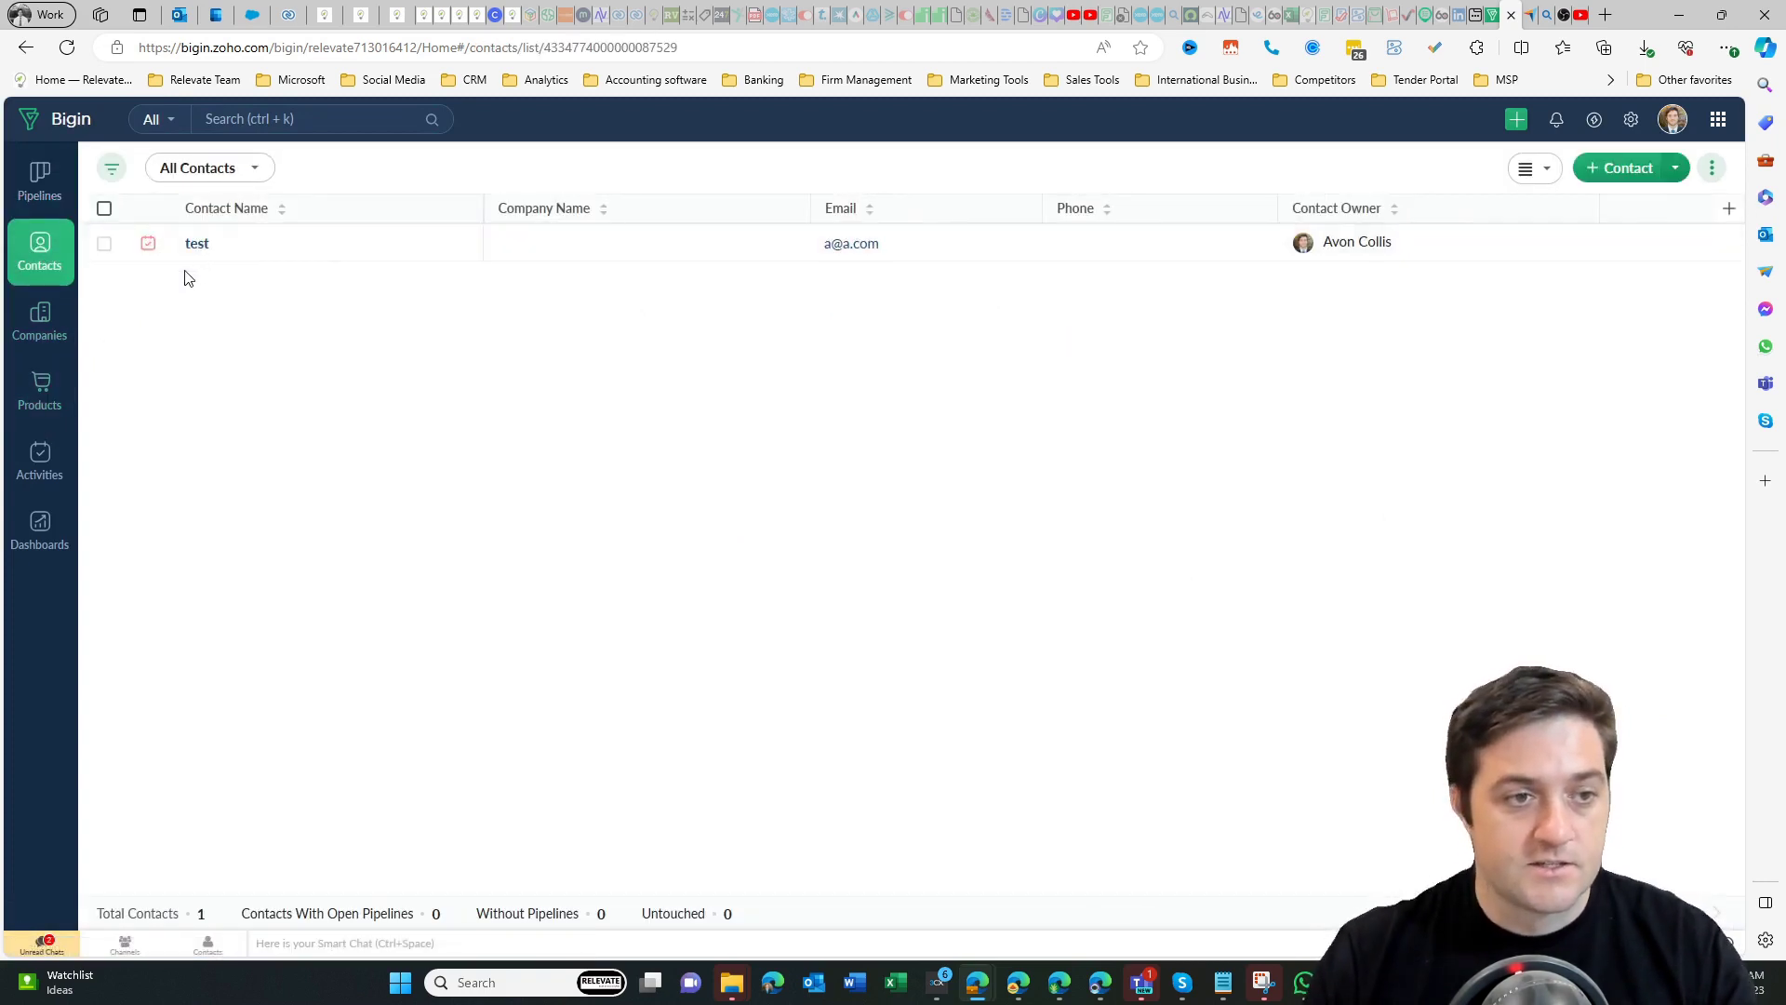
{"action": "left_click", "coordinate": [1619, 173]}
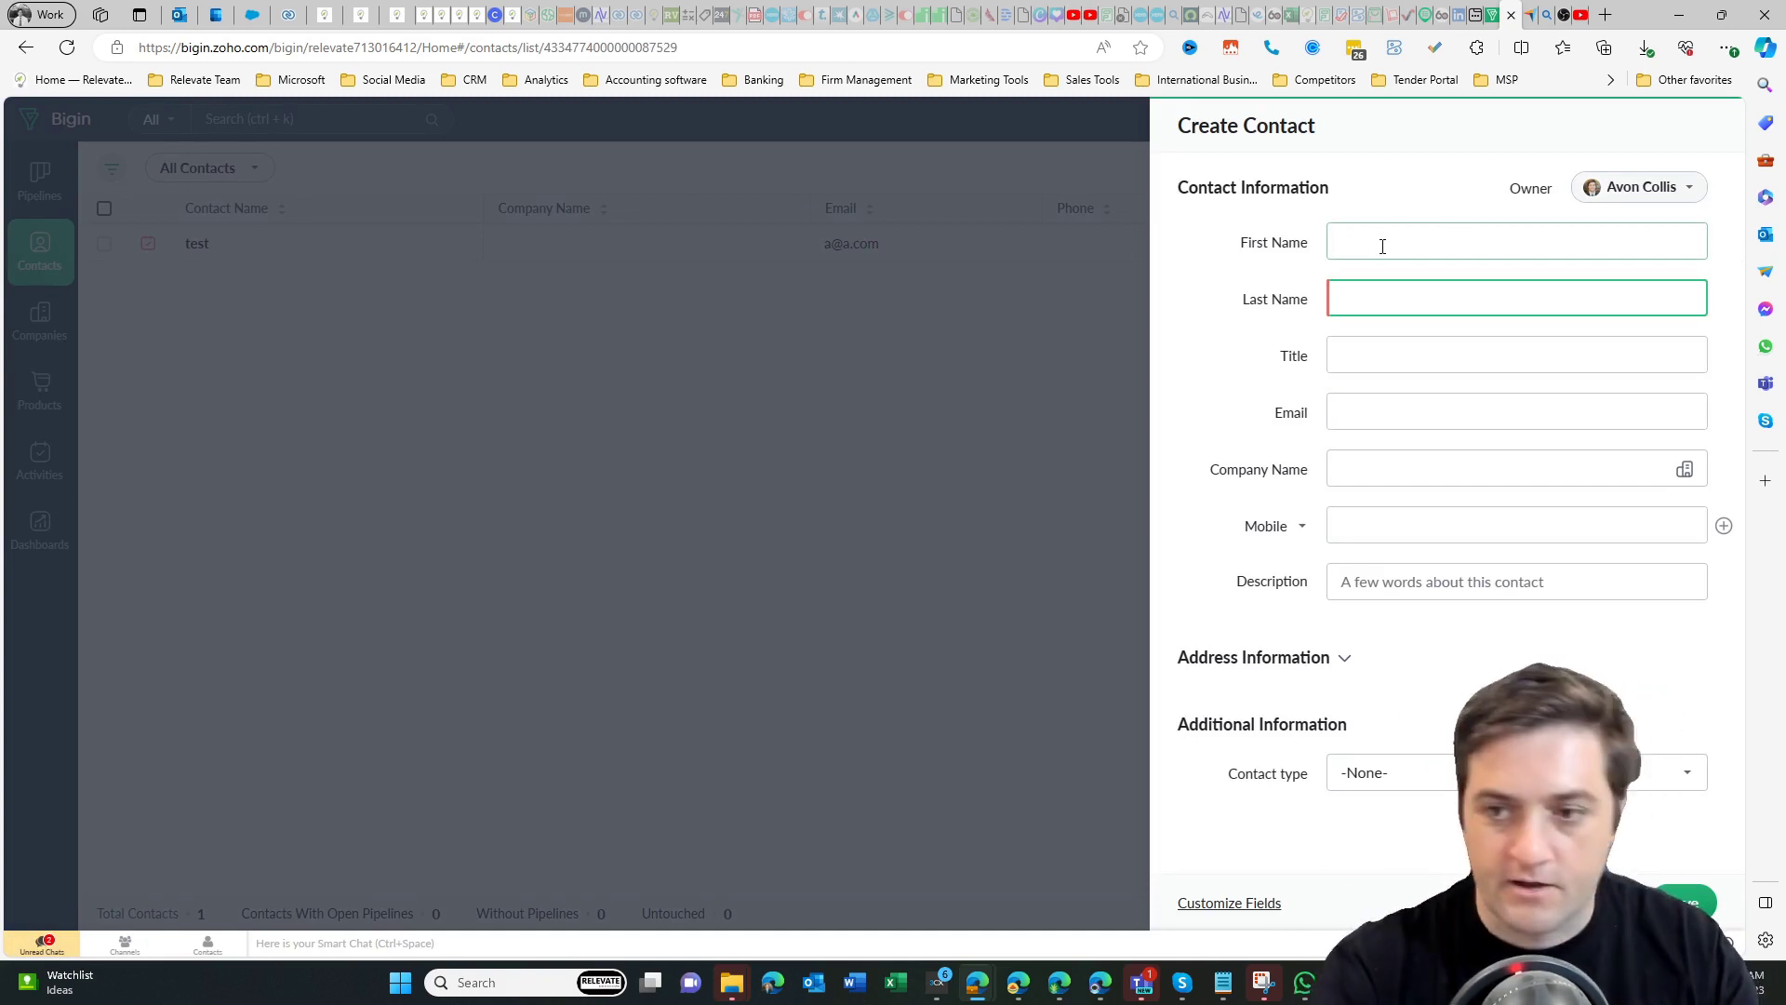
{"action": "type", "text": "b"}
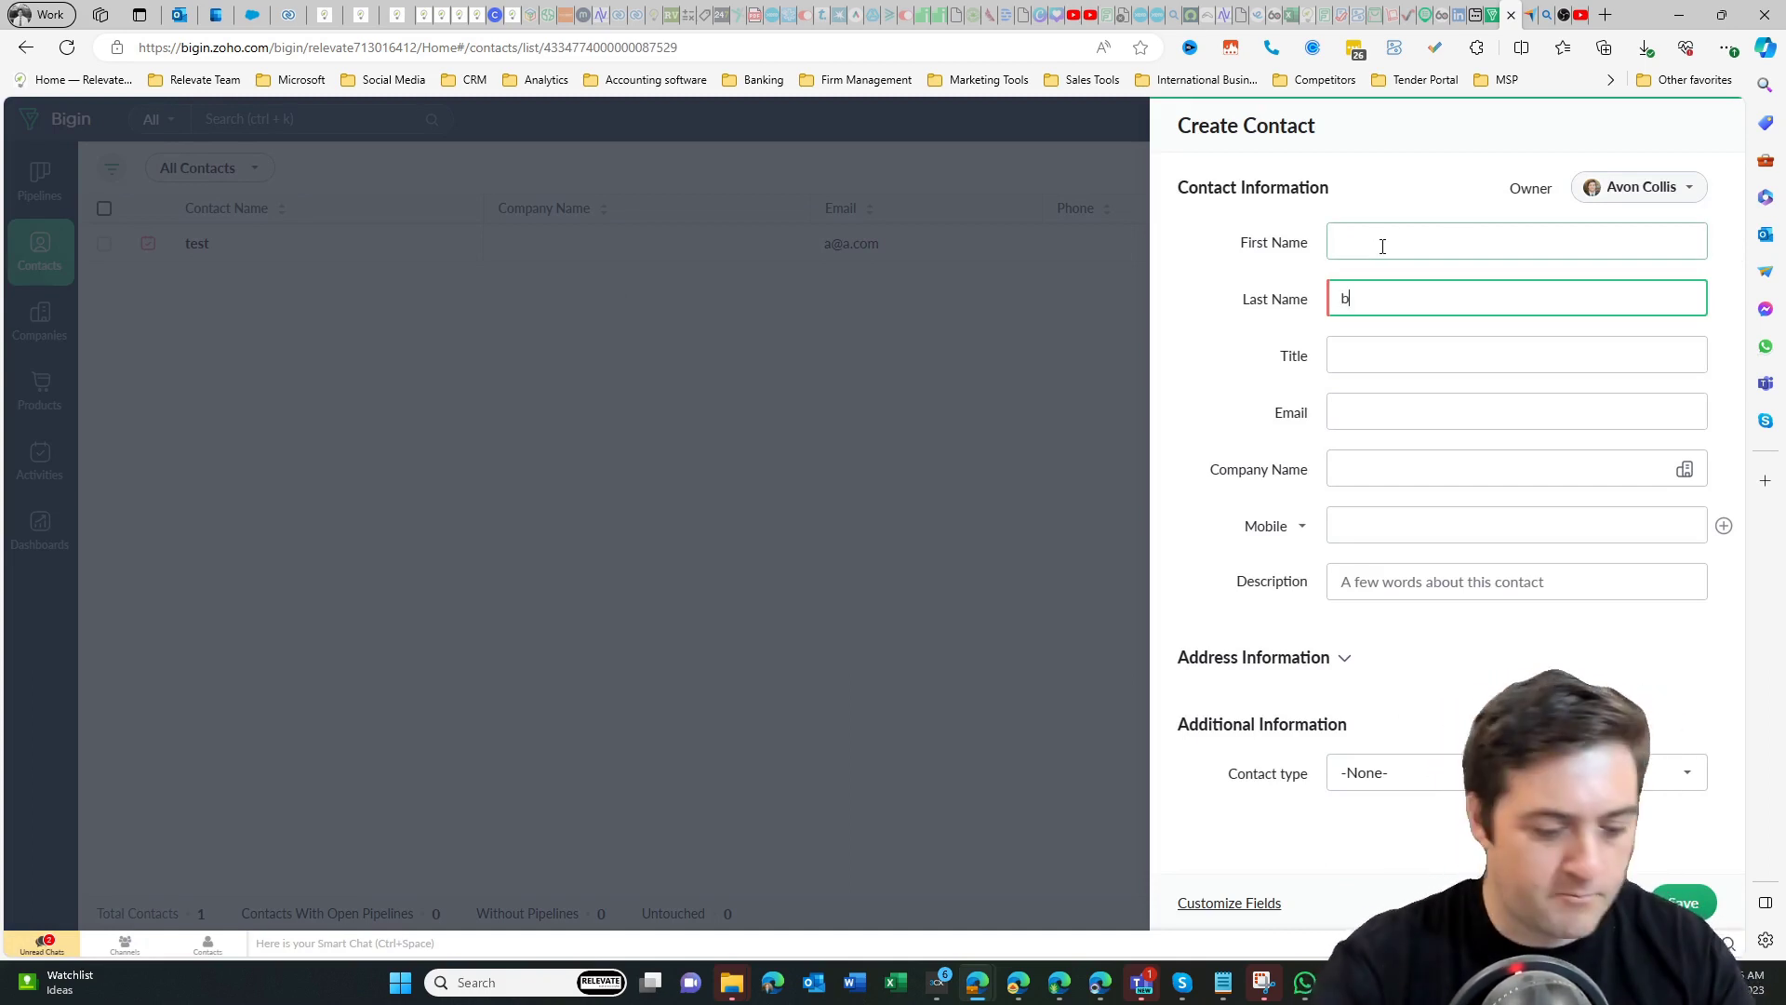
{"action": "type", "text": "@b.com"}
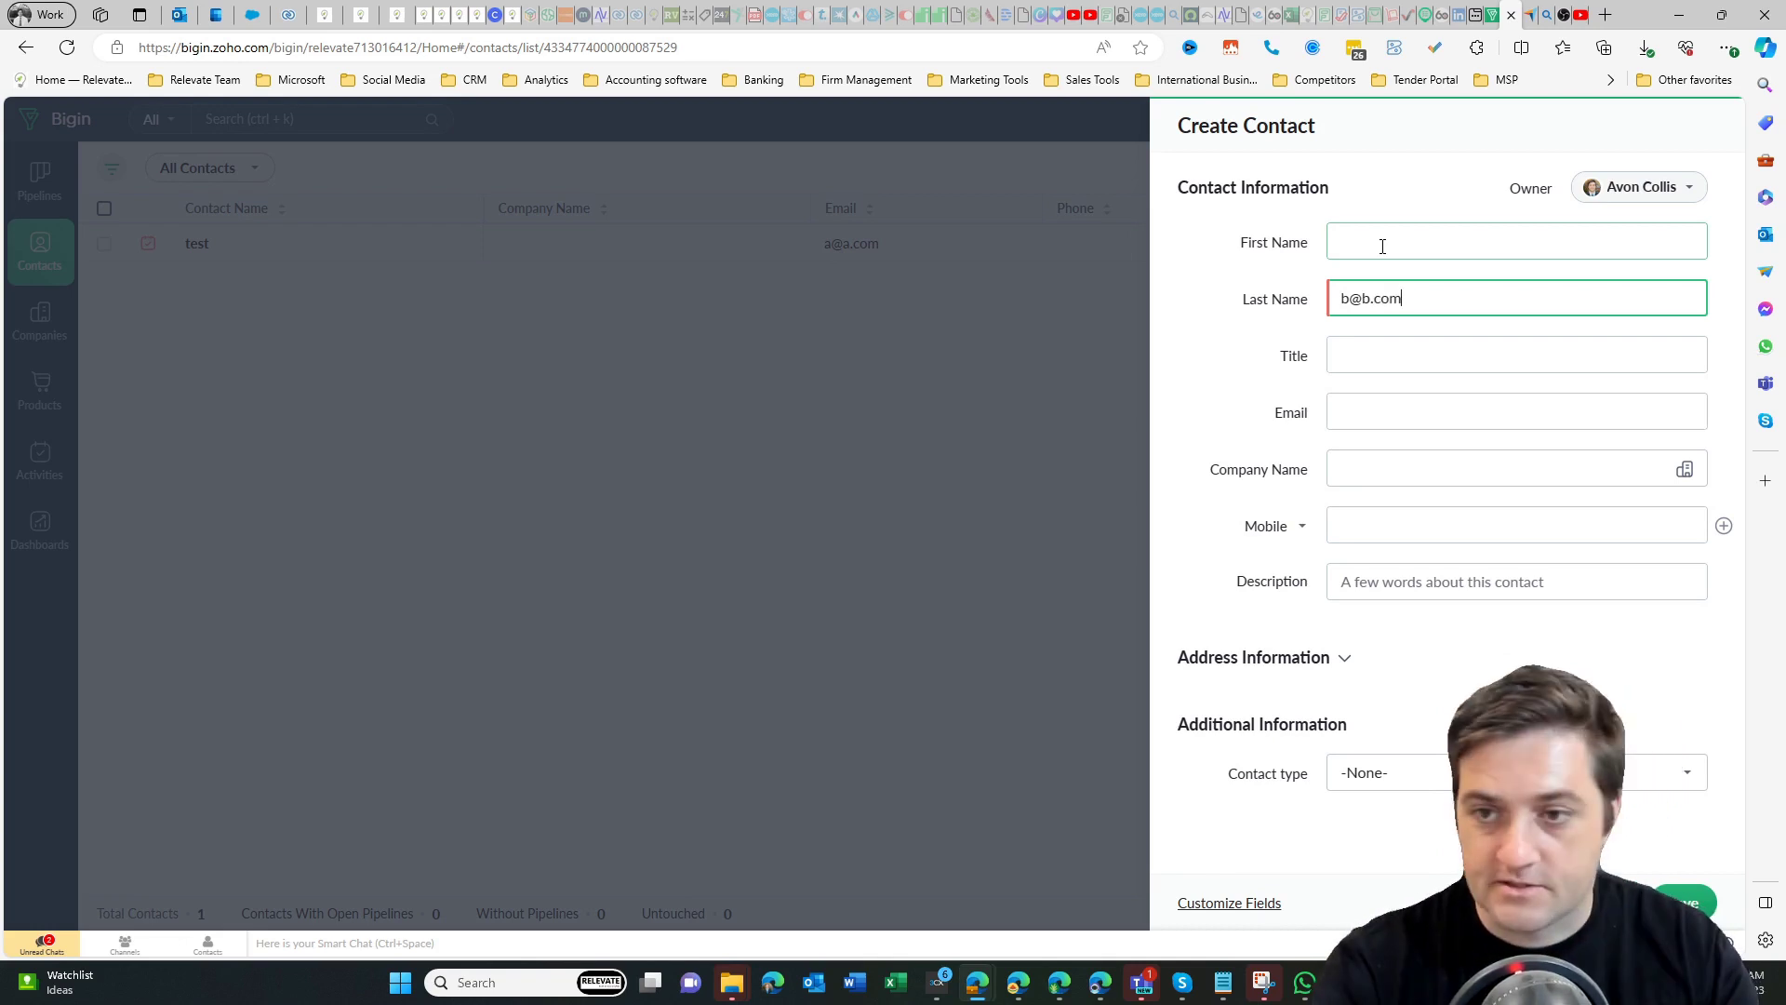
{"action": "left_click", "coordinate": [1366, 243]}
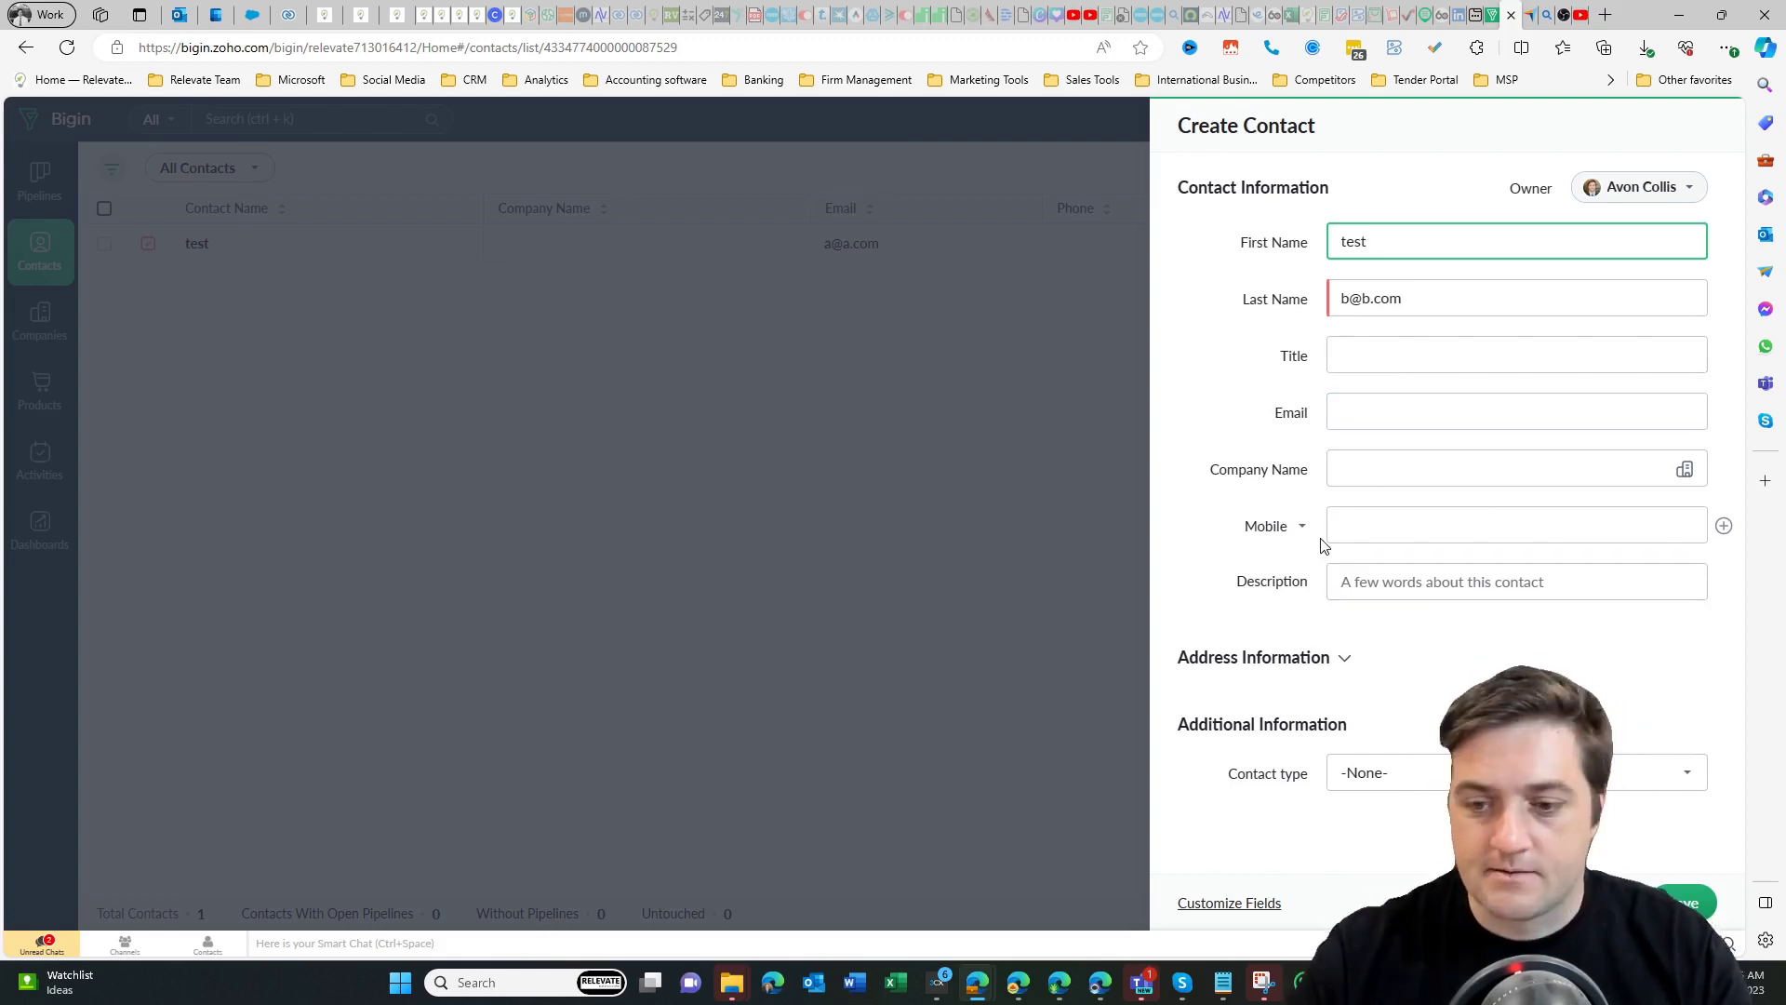
Step: Open Customize Fields and scroll through the contact field layout and unused fields
{"action": "left_click", "coordinate": [1200, 900]}
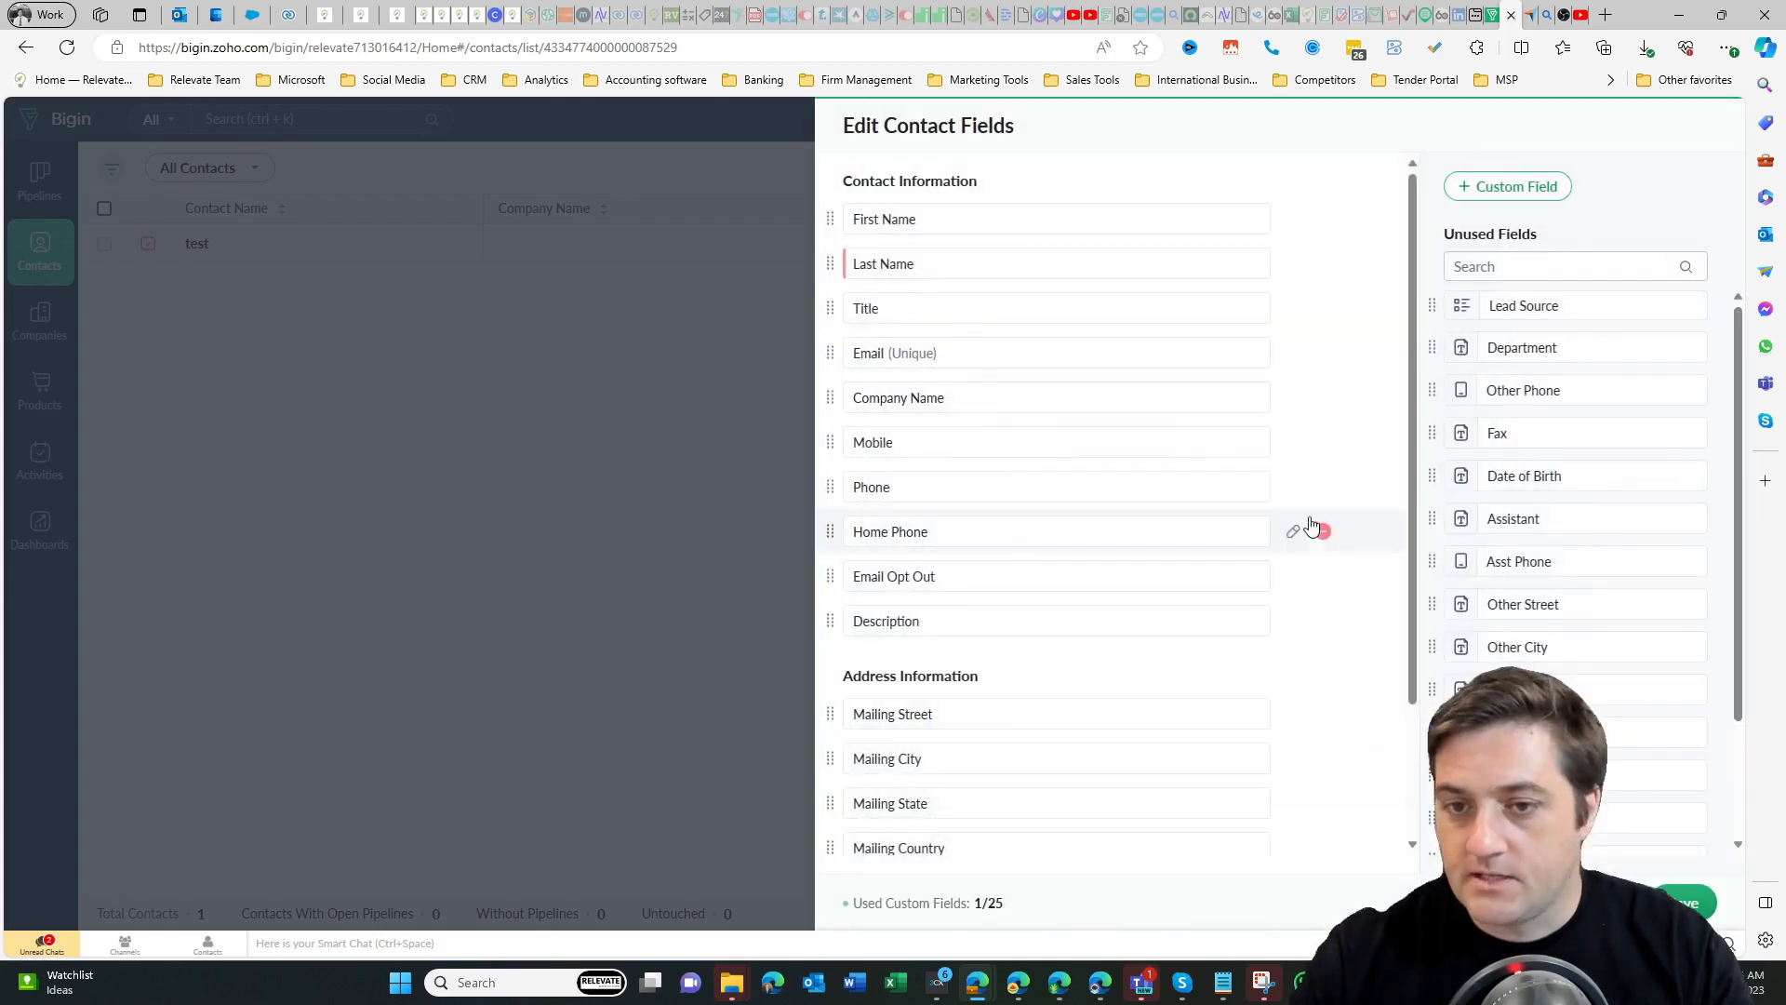
{"action": "scroll", "coordinate": [1308, 523], "scroll_direction": "down", "scroll_amount": 2}
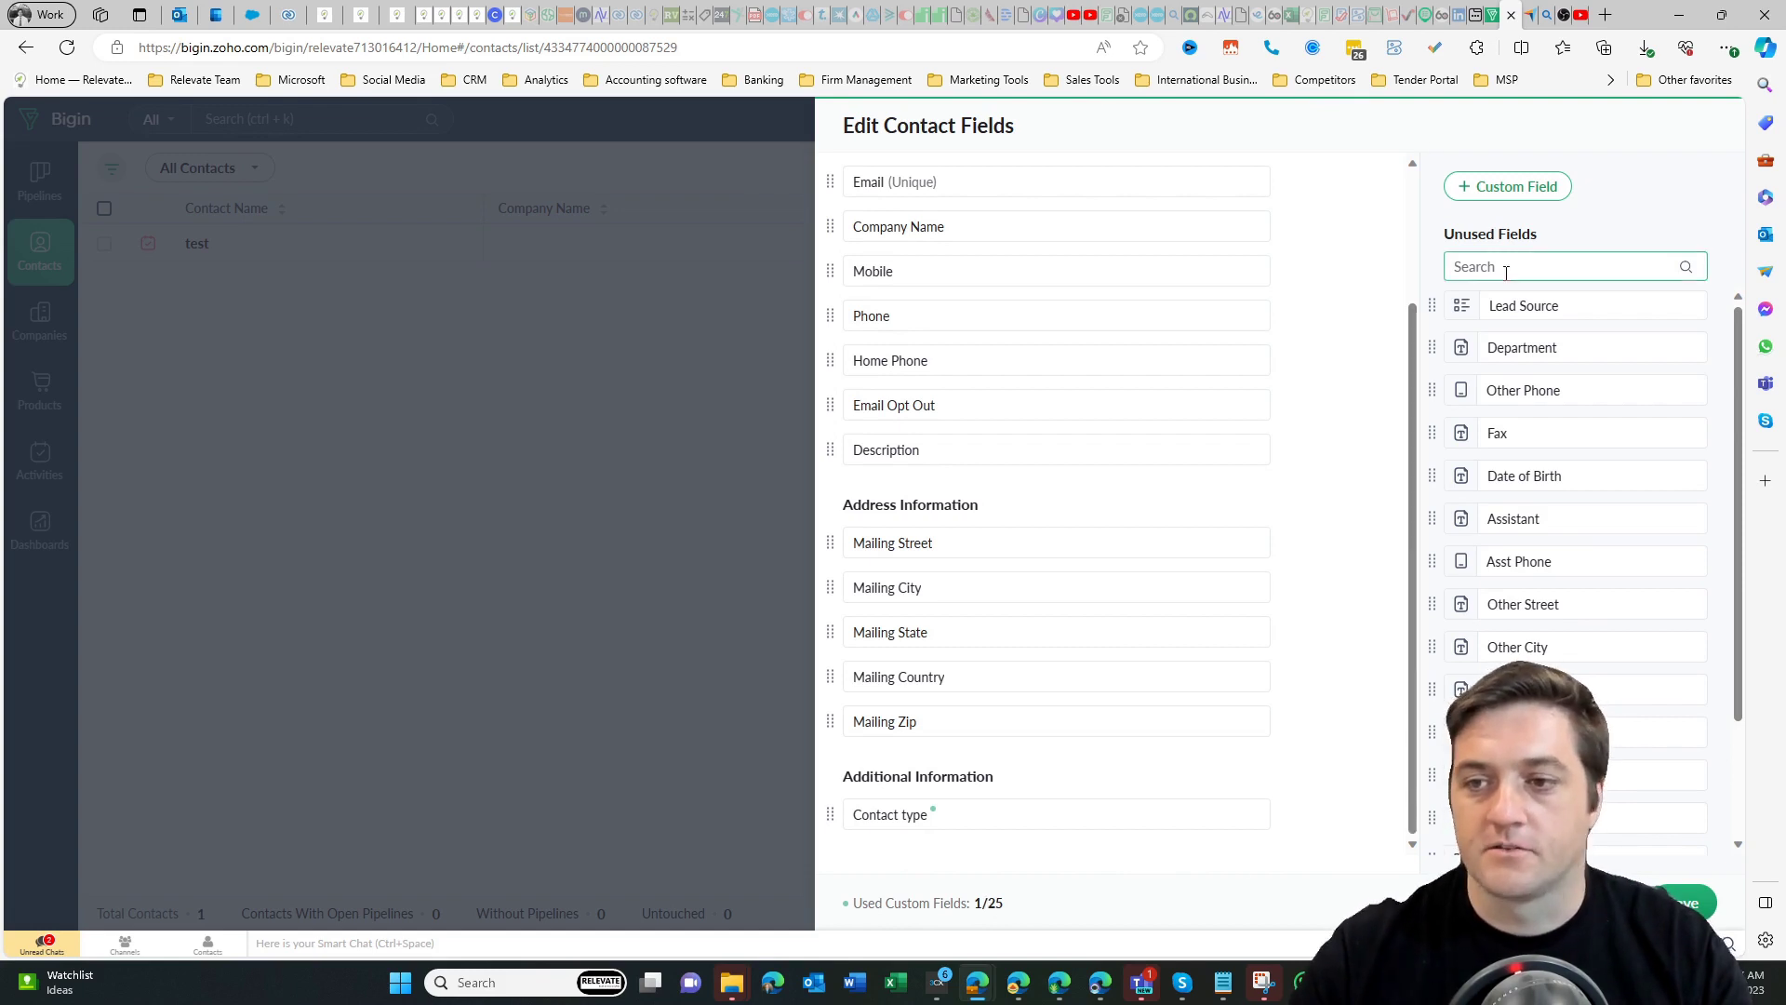
{"action": "scroll", "coordinate": [1567, 387], "scroll_direction": "down", "scroll_amount": 2}
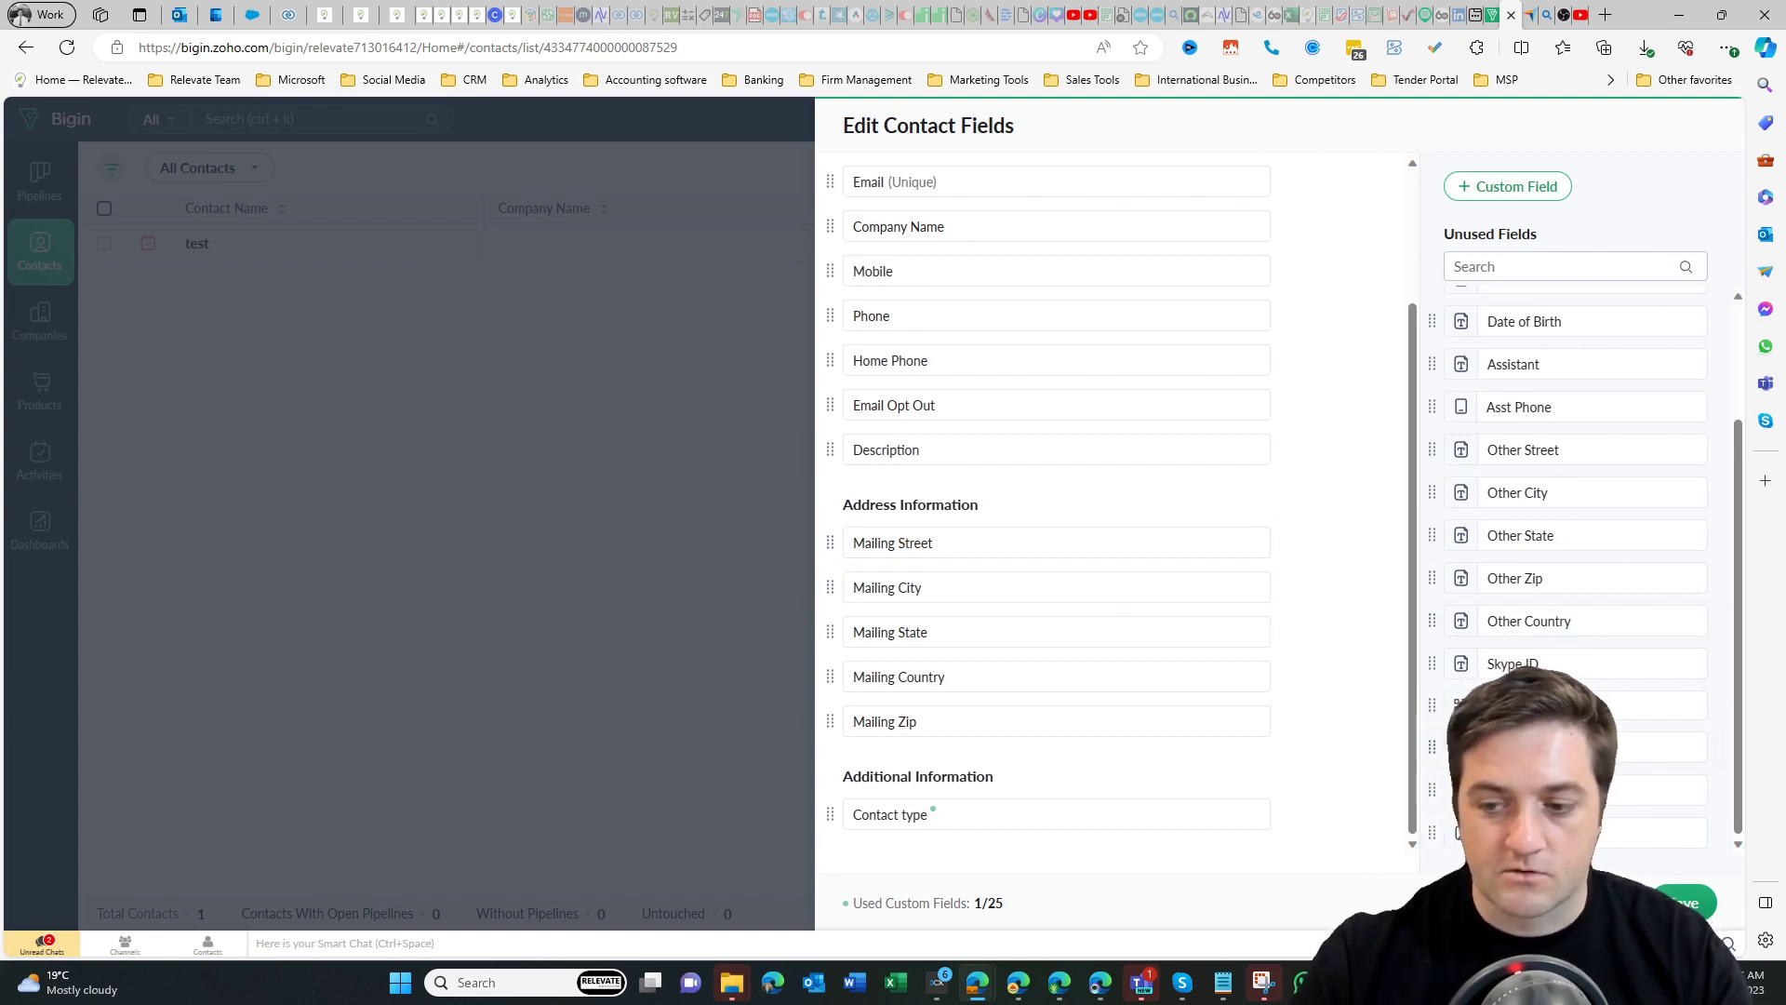
{"action": "scroll", "coordinate": [1521, 514], "scroll_direction": "up", "scroll_amount": 2}
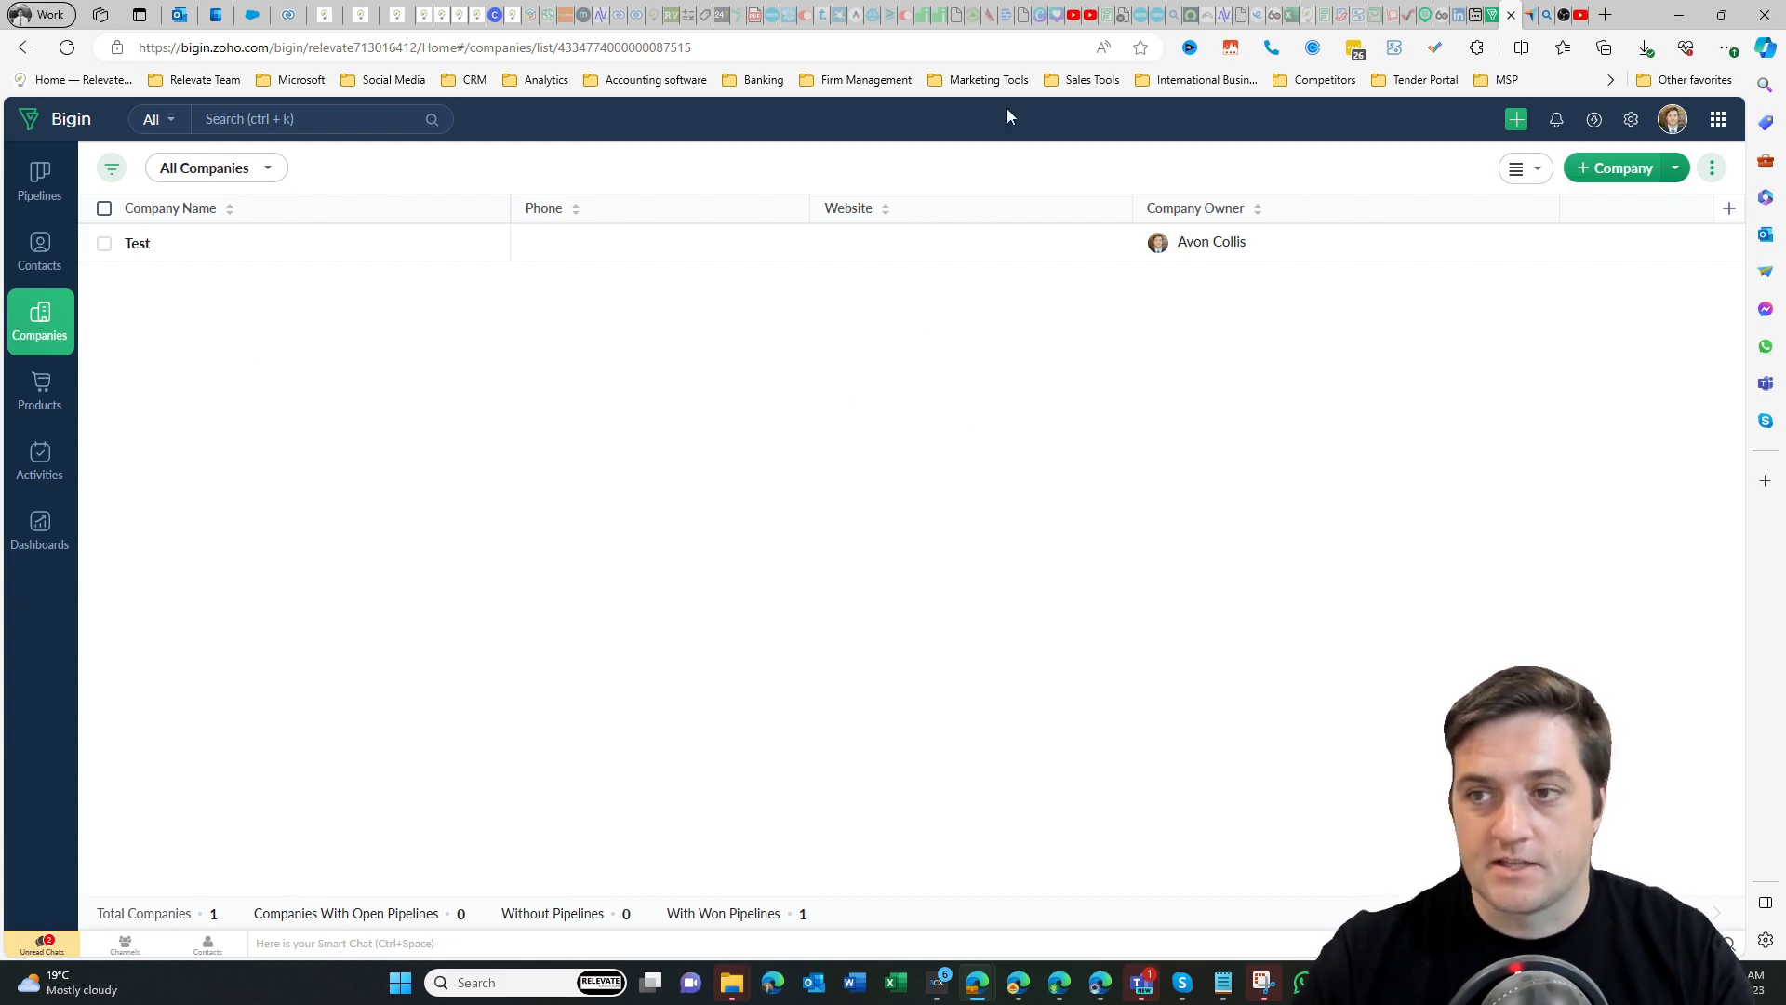
Step: Create and save a new company named 'test'
{"action": "left_click", "coordinate": [1610, 166]}
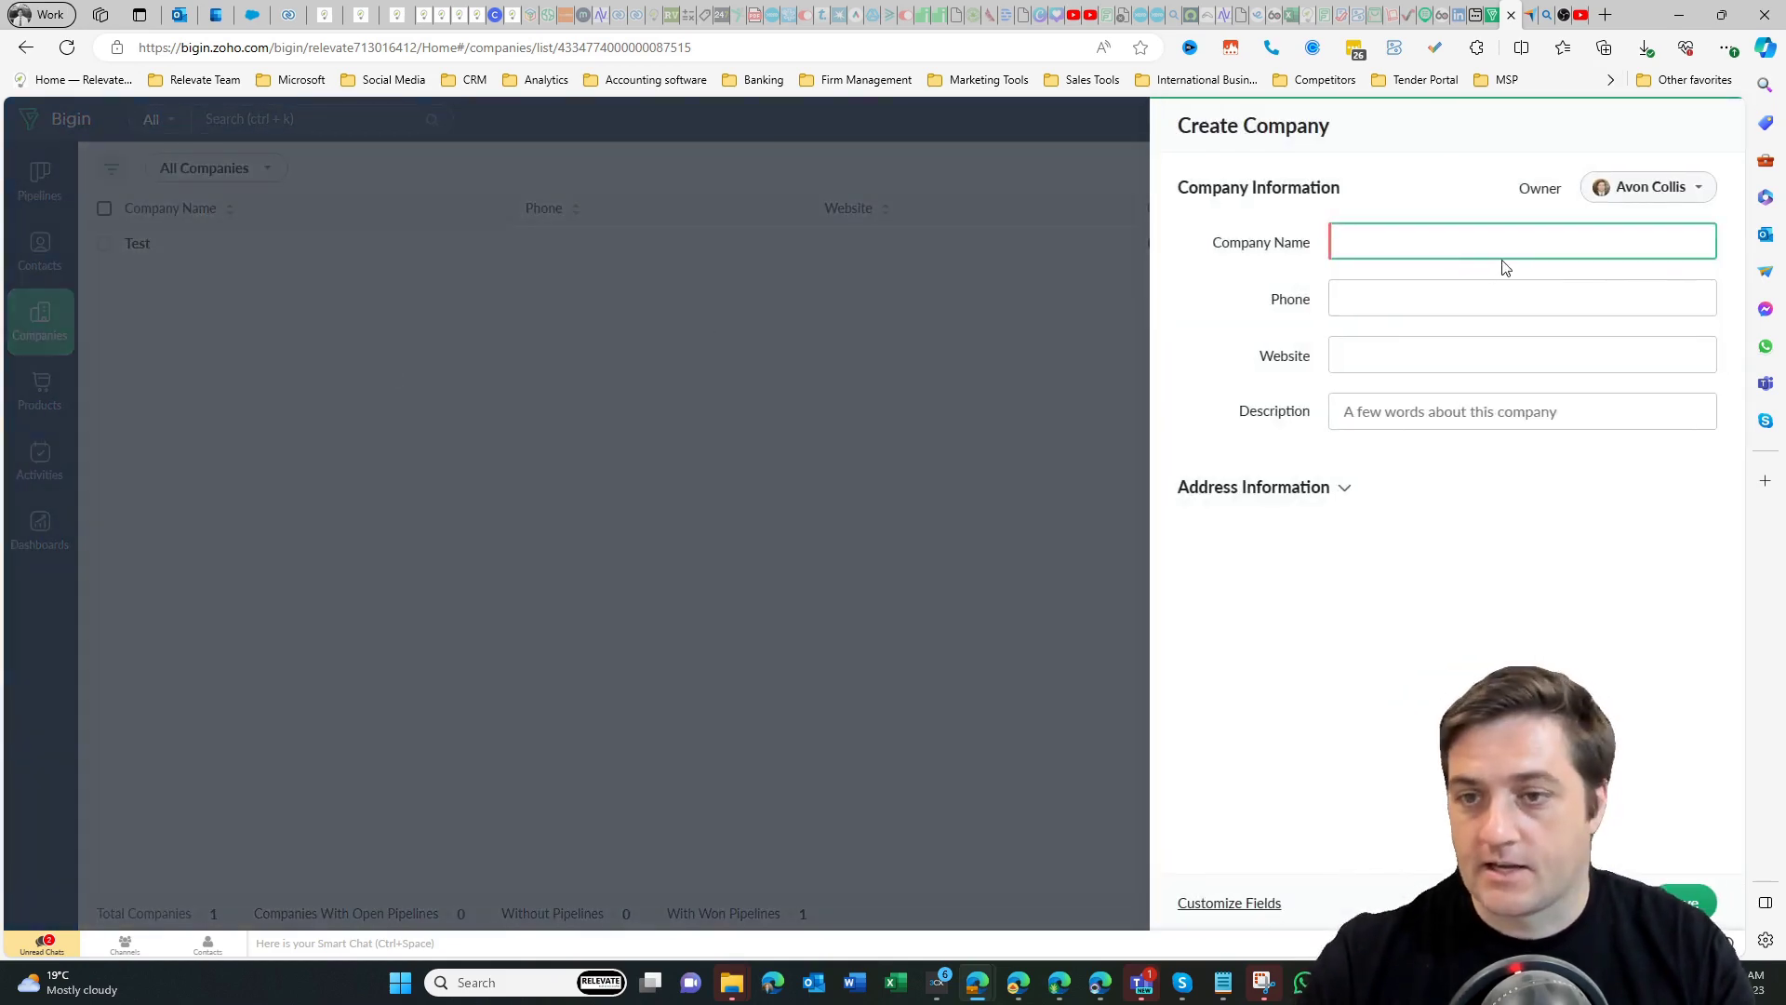
{"action": "type", "text": "test"}
{"action": "key", "text": "Return"}
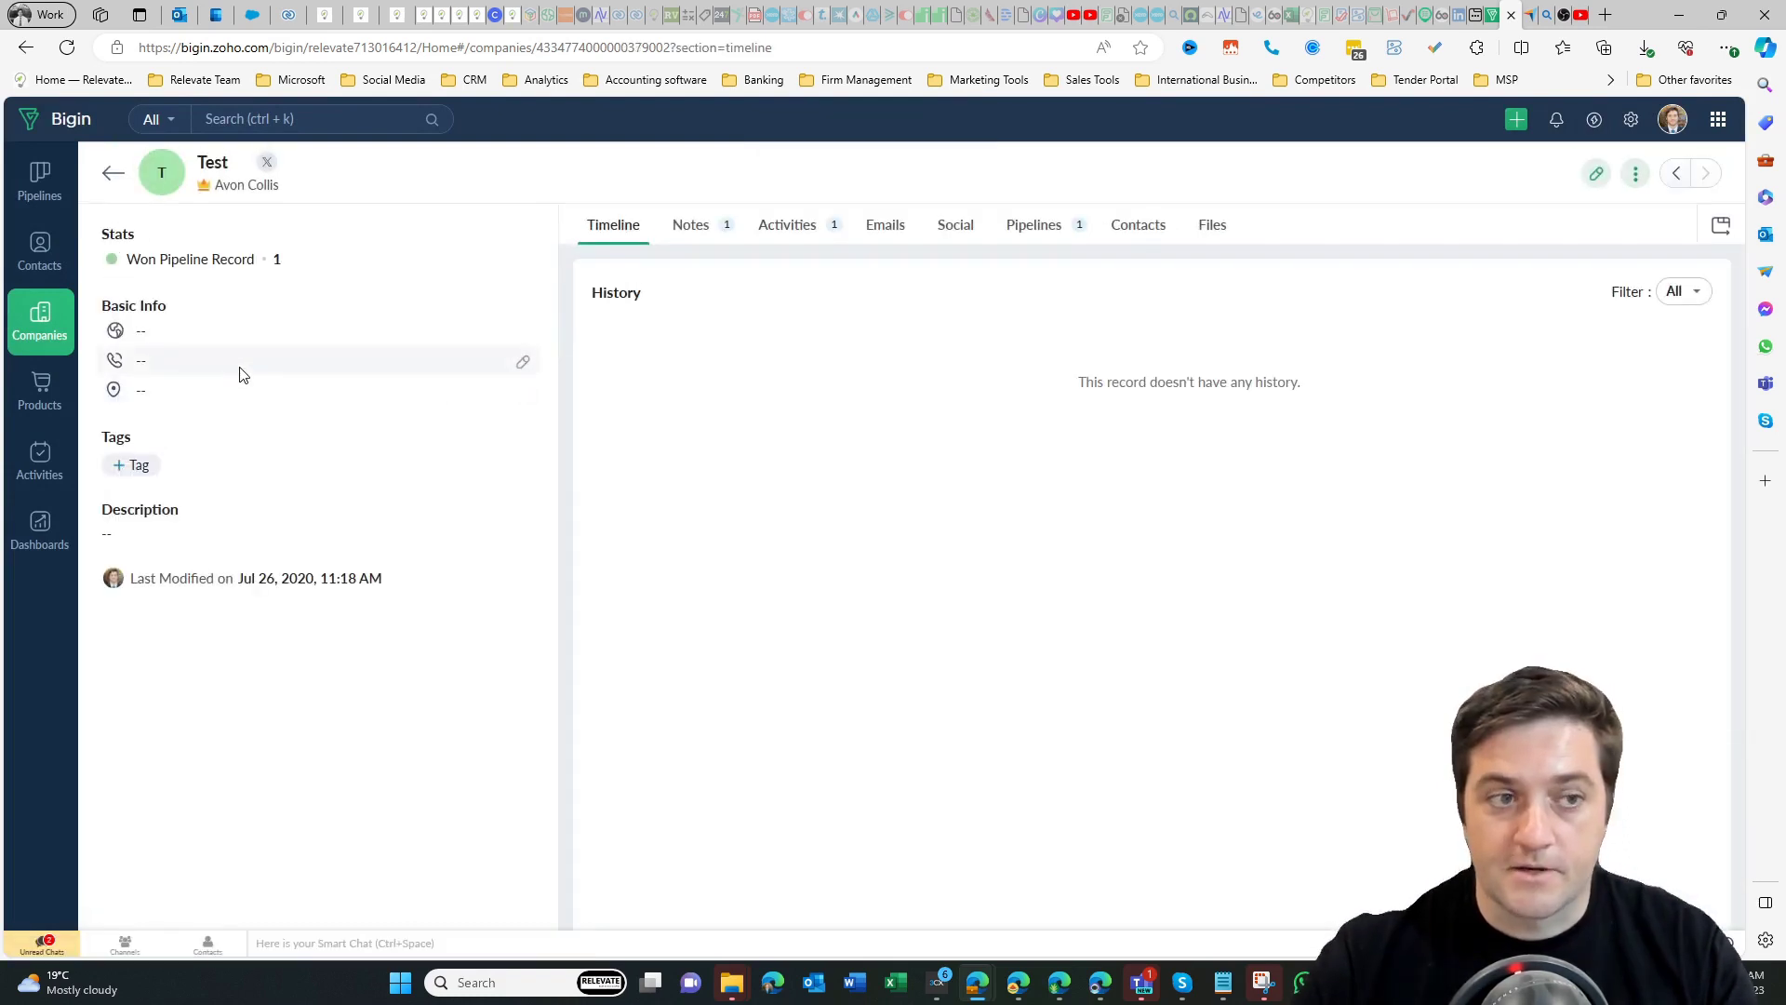
Step: Check the Test company's Notes, Activities, Emails, Social, Pipelines and Files tabs, then open Products
{"action": "left_click", "coordinate": [698, 228]}
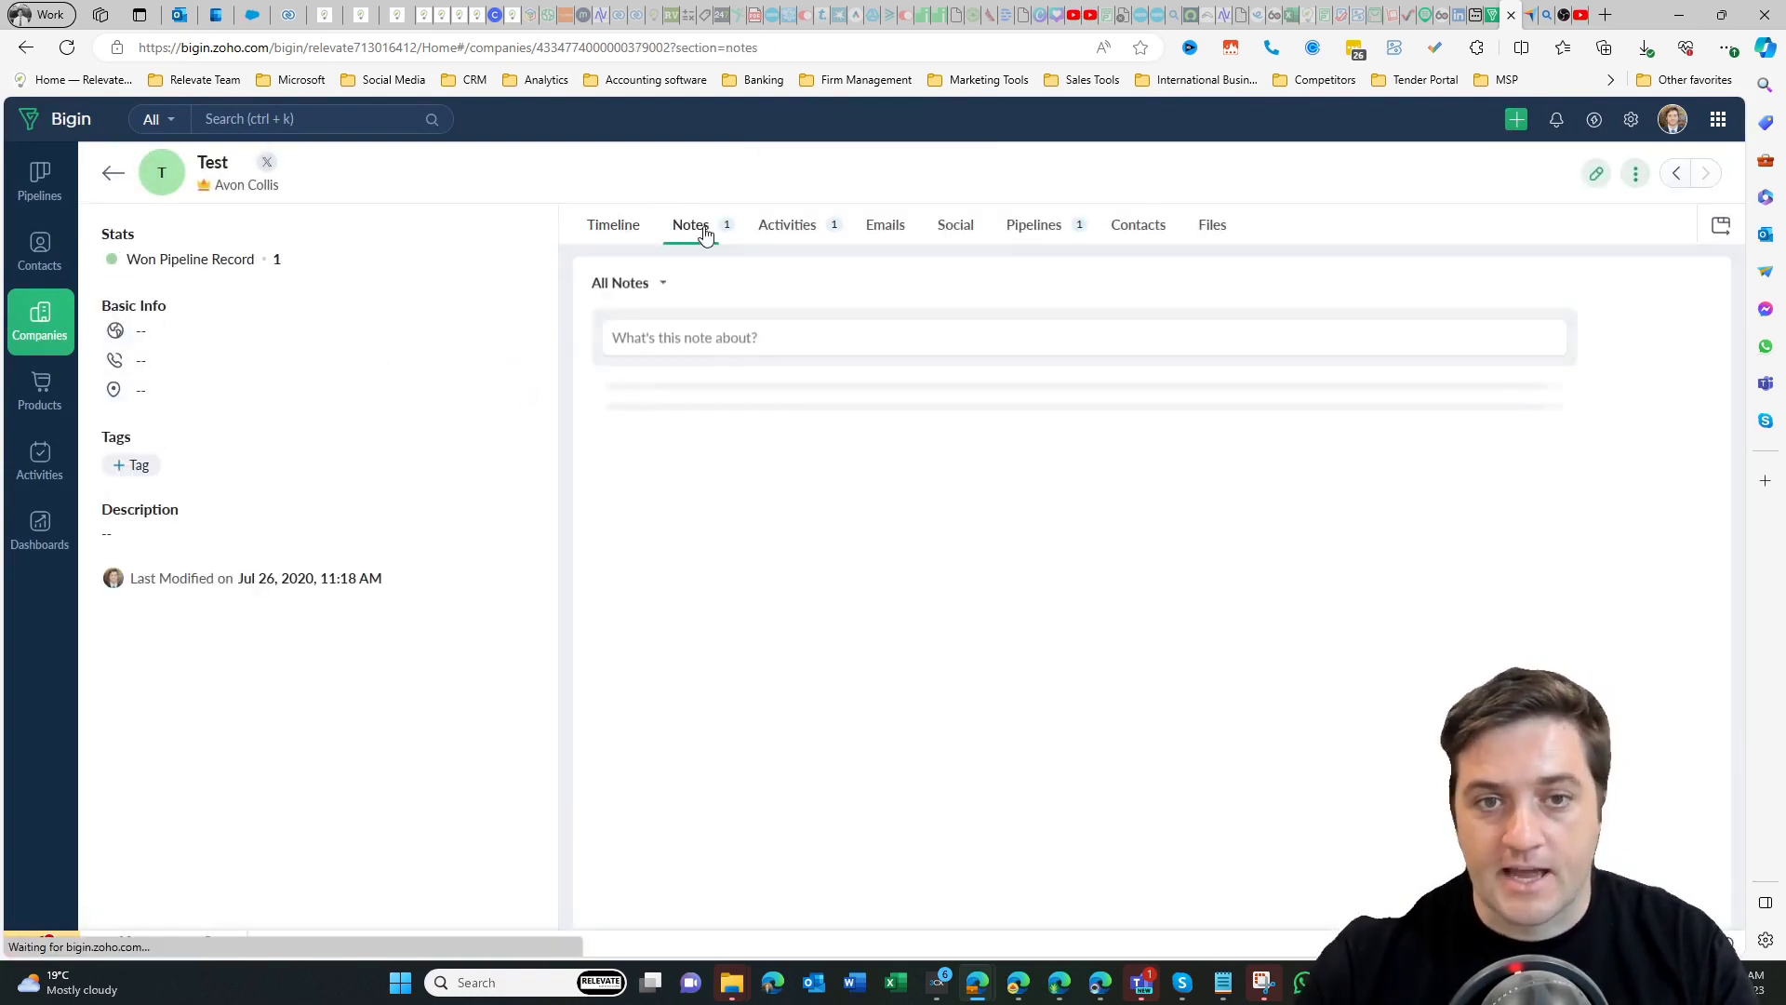
{"action": "left_click", "coordinate": [800, 230]}
{"action": "left_click", "coordinate": [879, 231]}
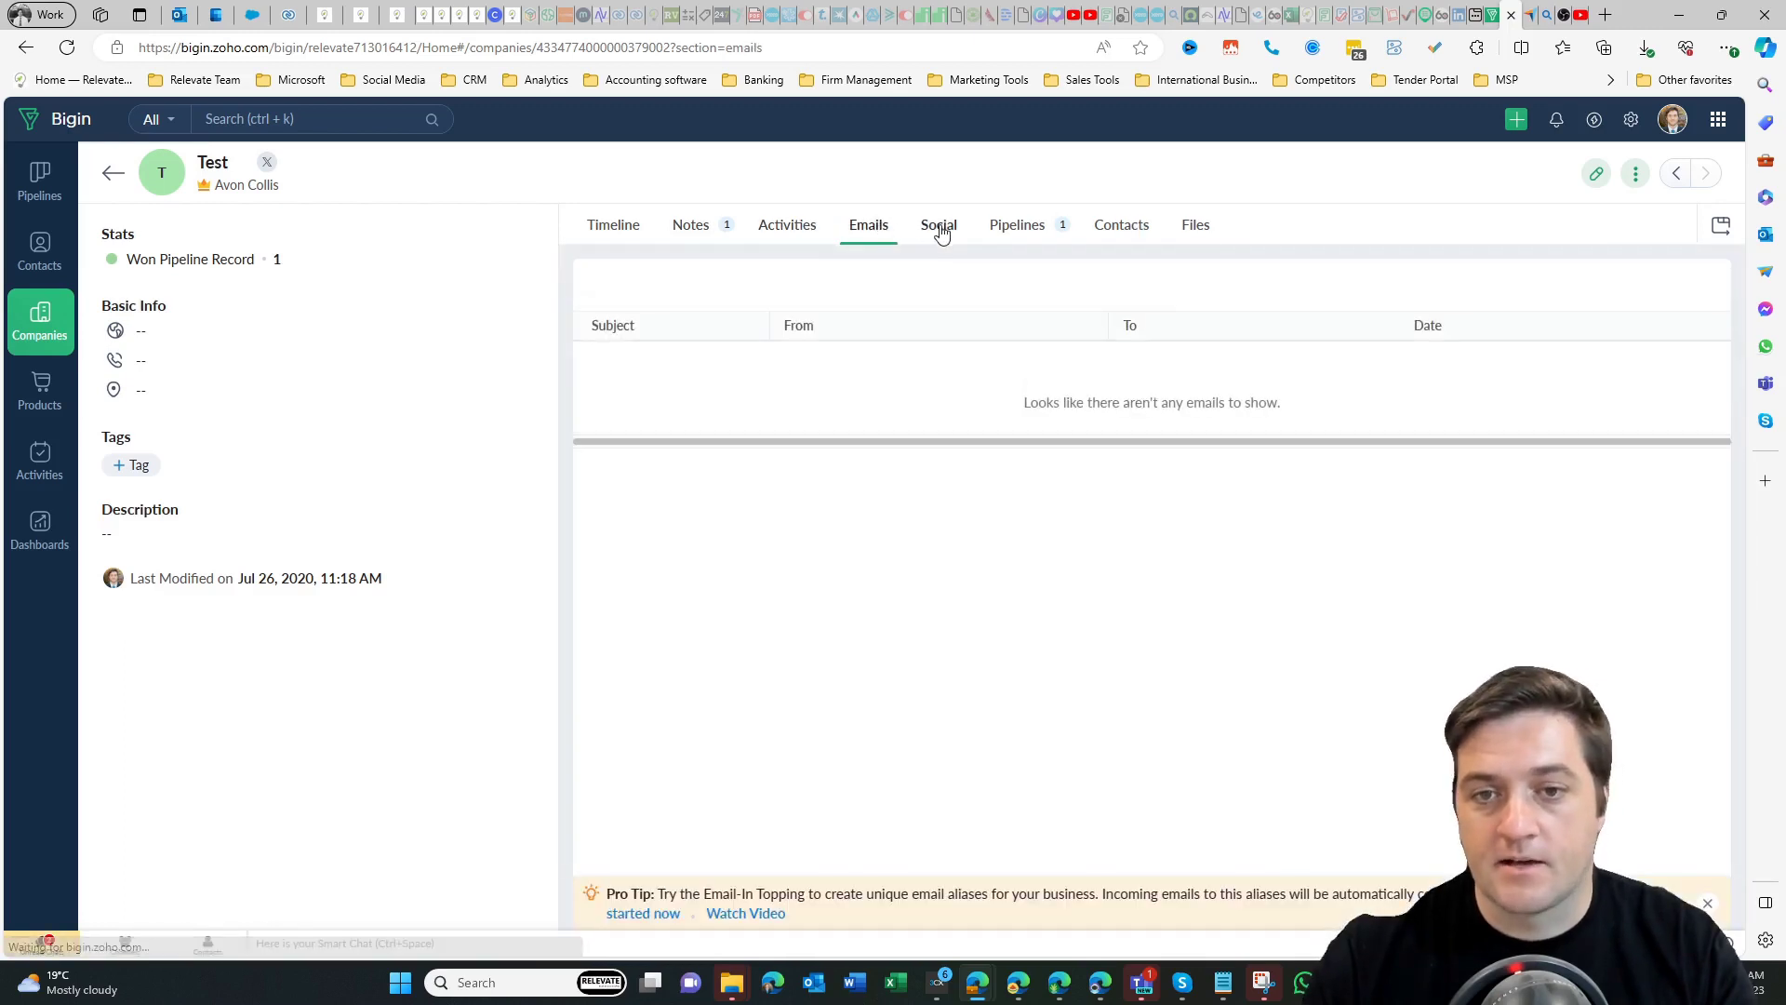
{"action": "left_click", "coordinate": [941, 234]}
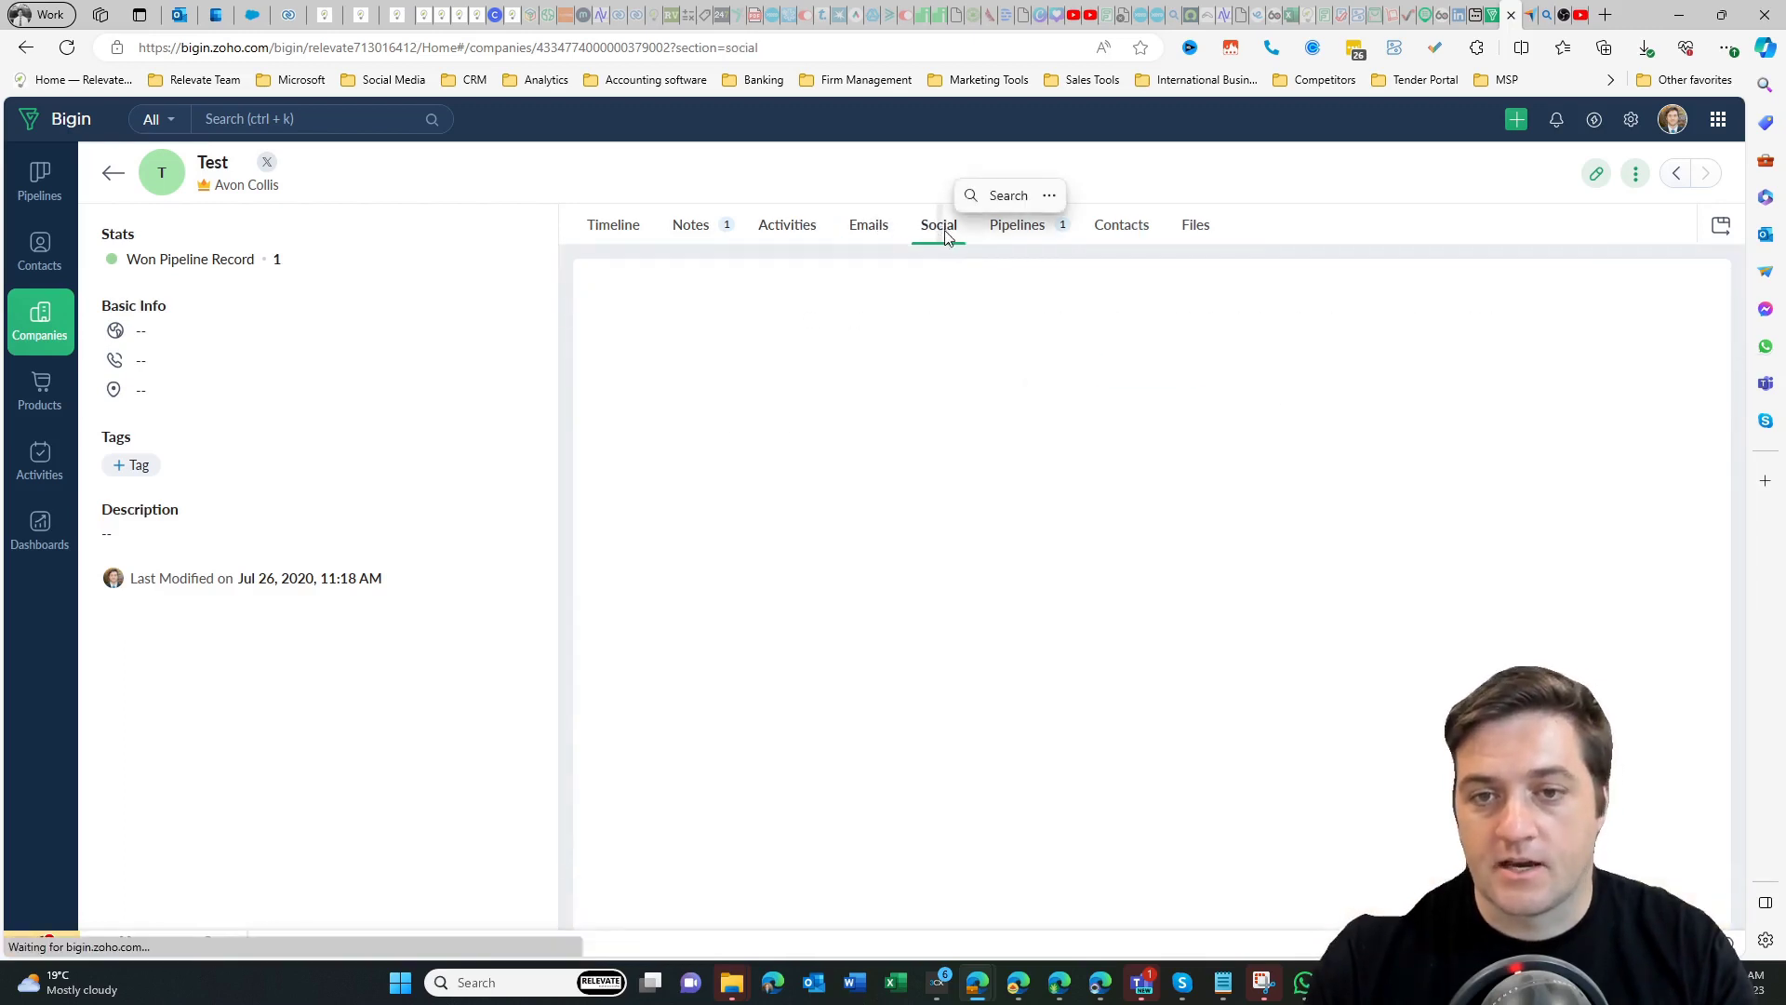
{"action": "left_click", "coordinate": [1023, 231]}
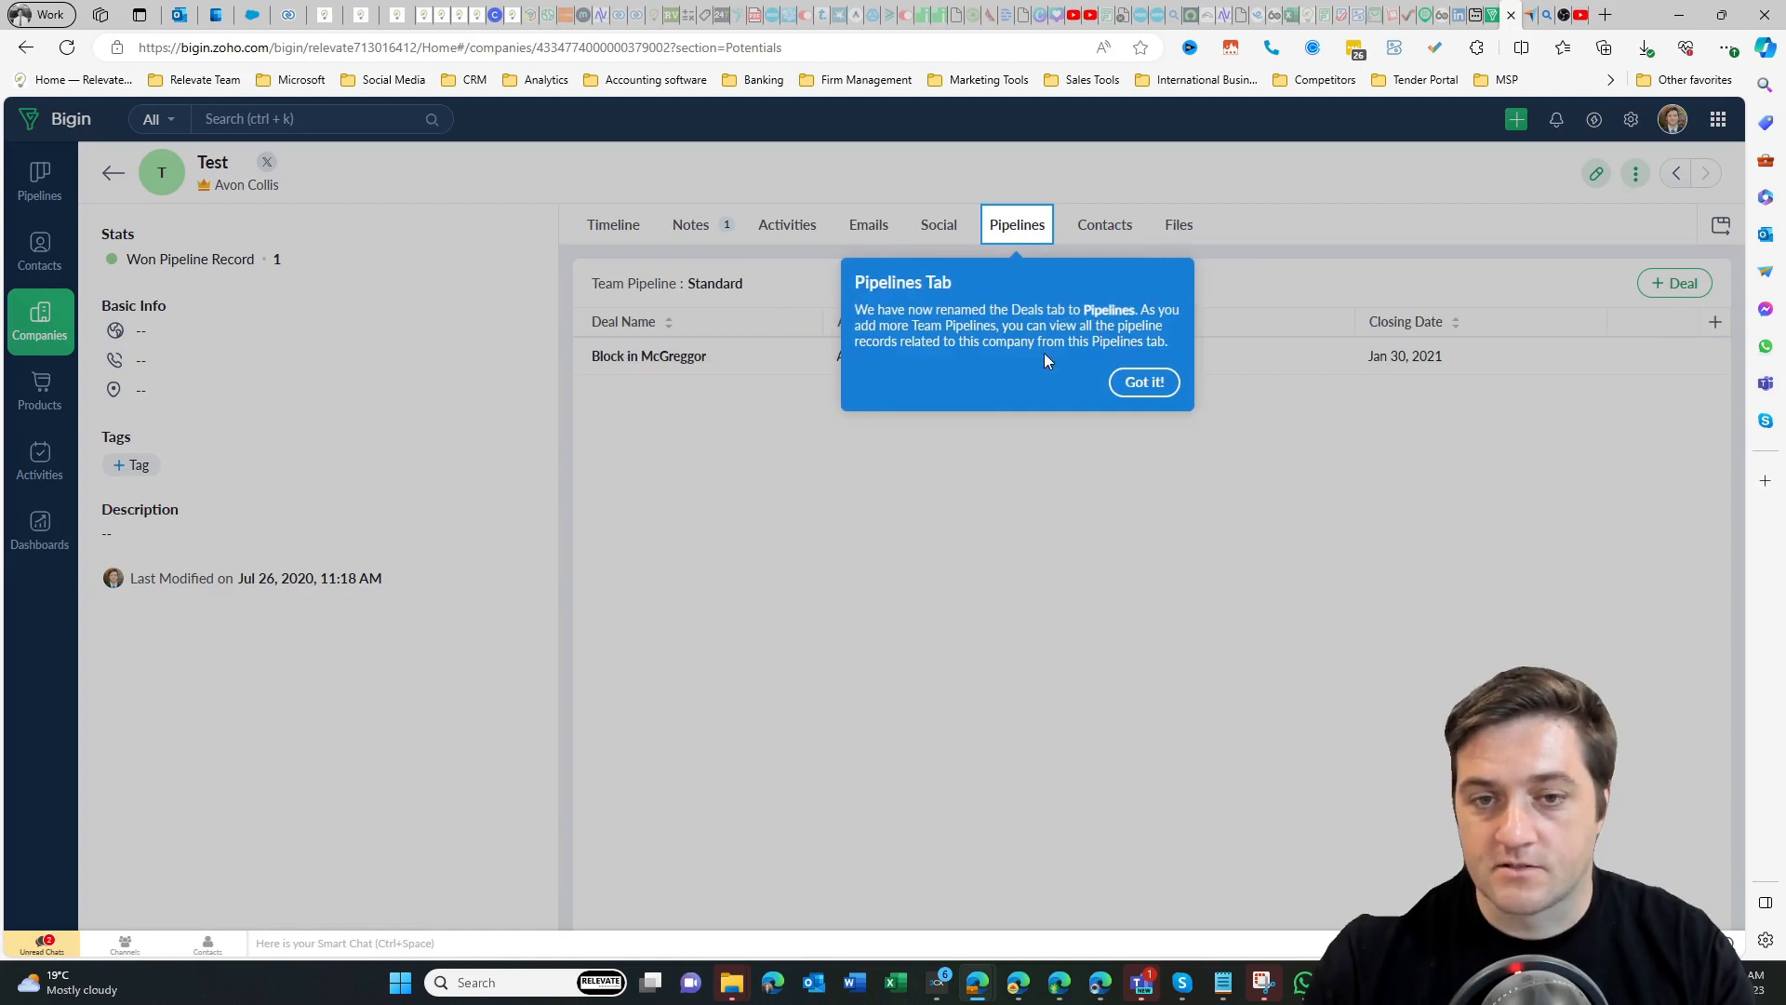
{"action": "left_click", "coordinate": [1144, 382]}
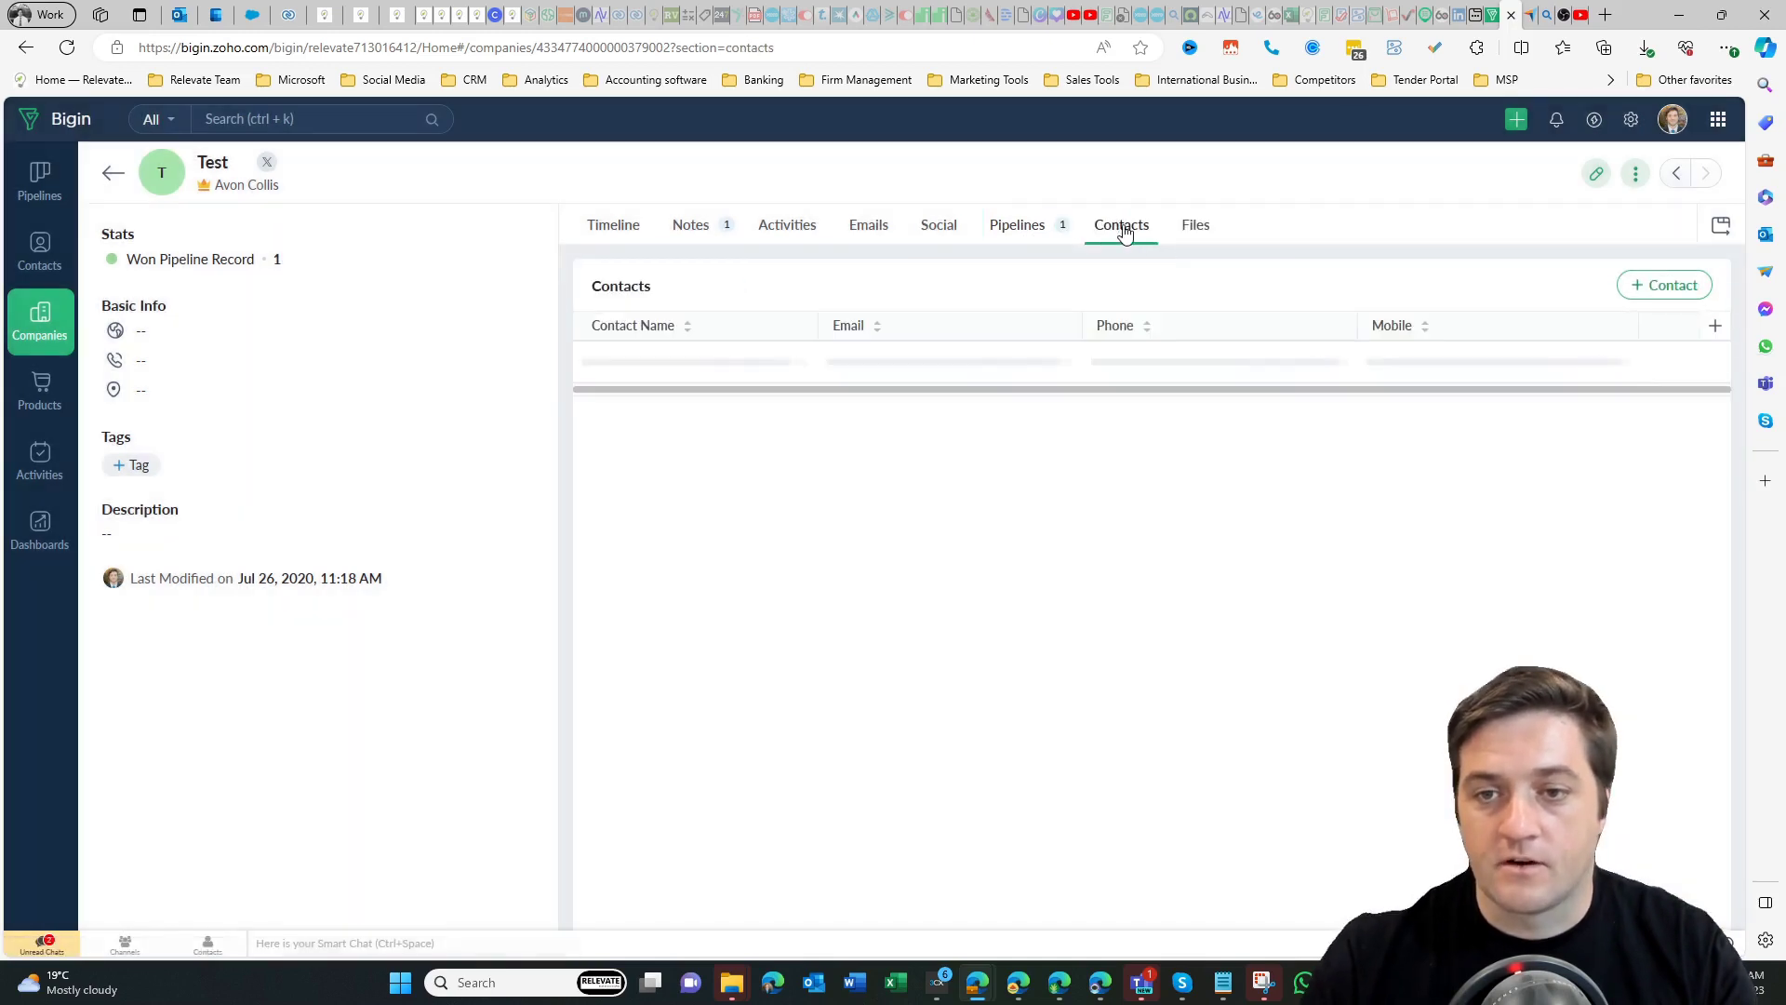
{"action": "left_click", "coordinate": [1200, 230]}
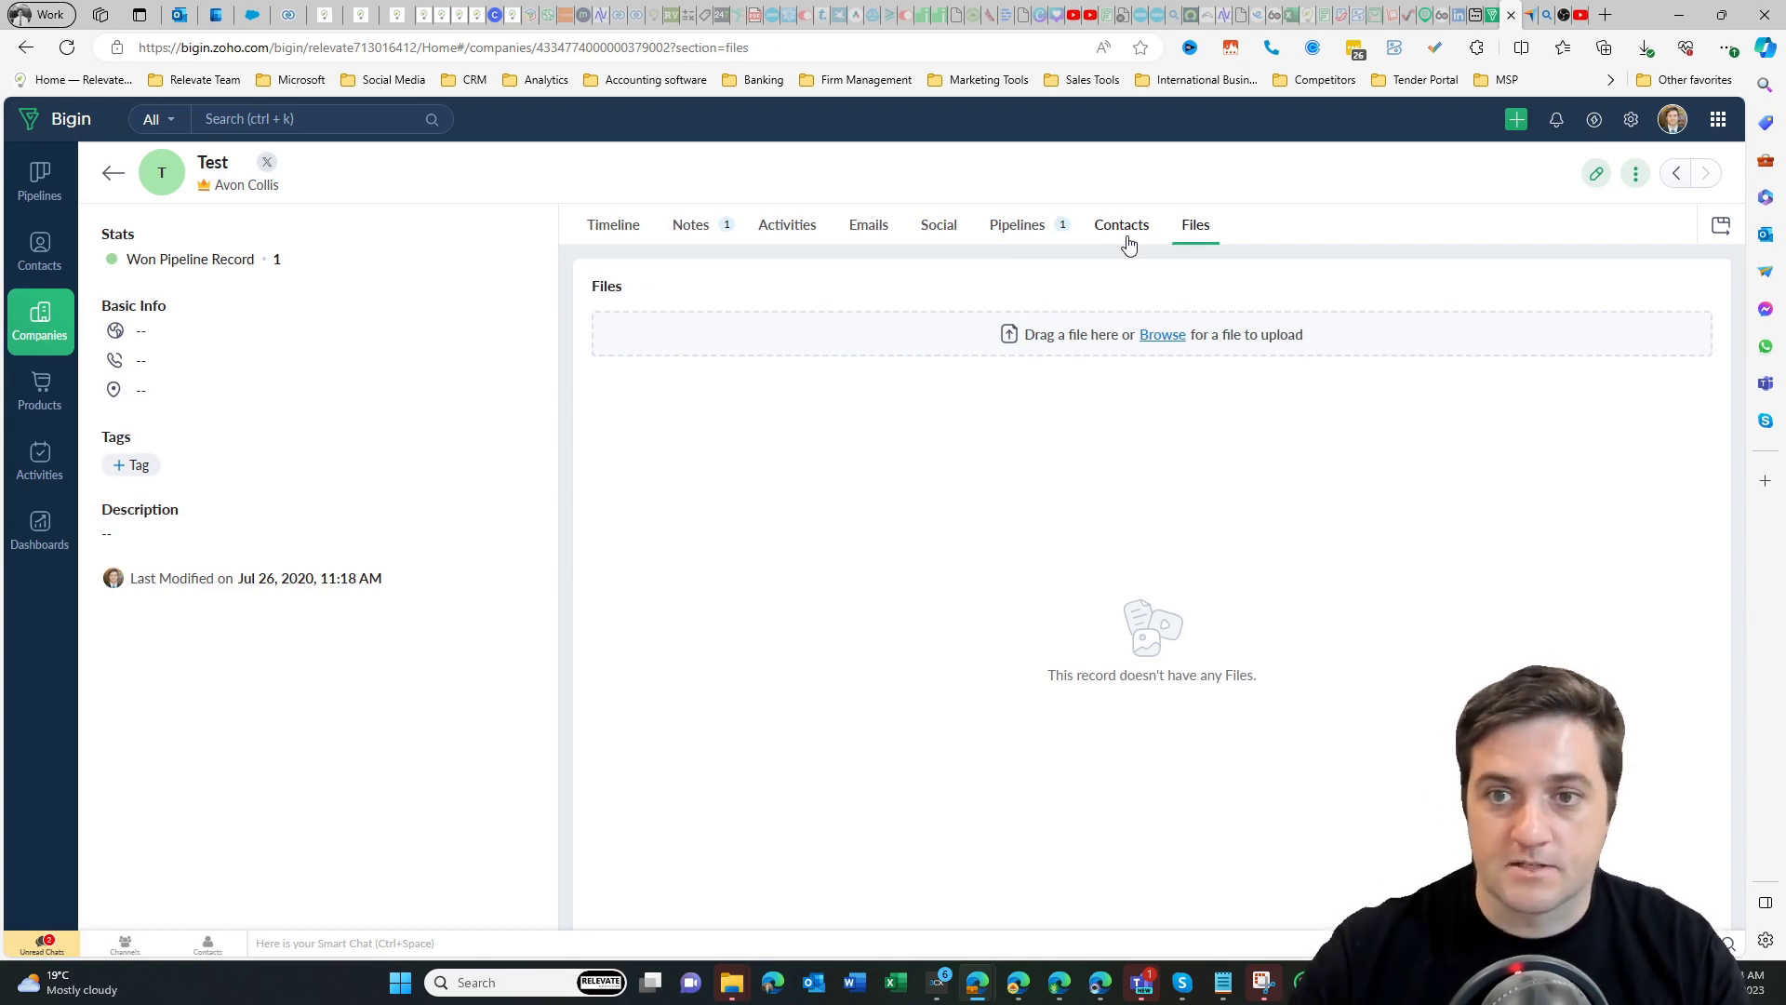
{"action": "left_click", "coordinate": [39, 391]}
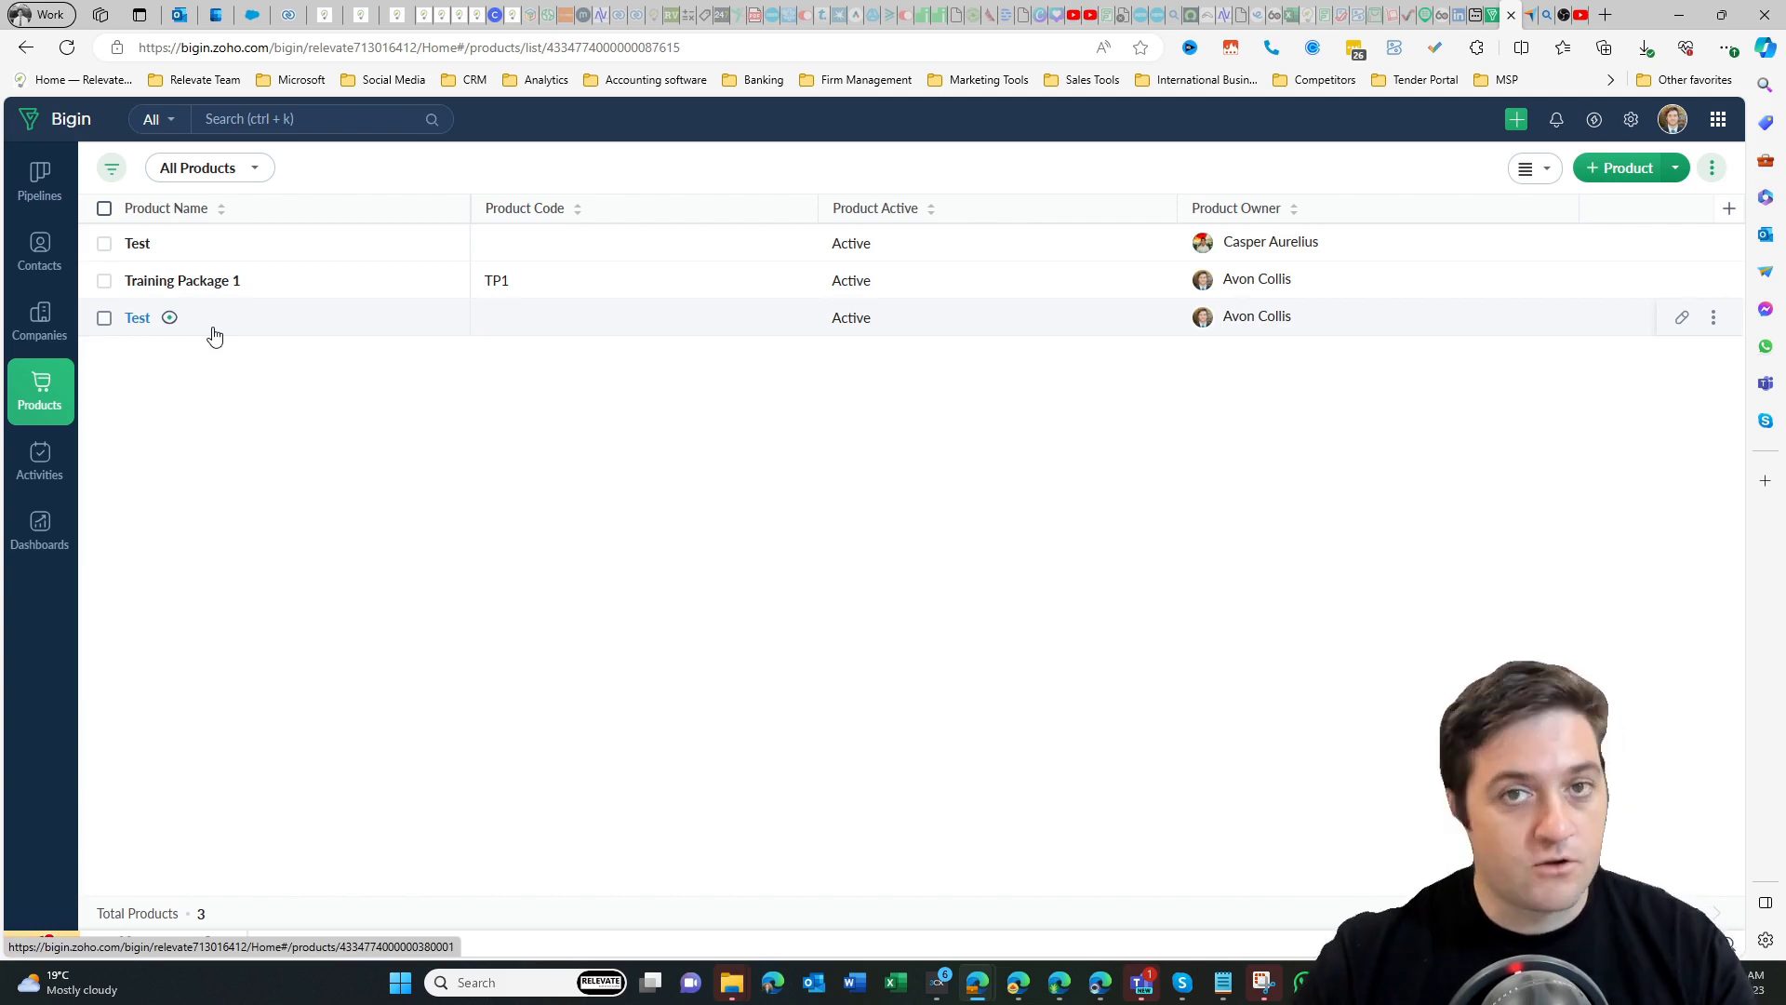
Step: View Training Package 1's linked deal, then go to the Activities calendar
{"action": "left_click", "coordinate": [173, 281]}
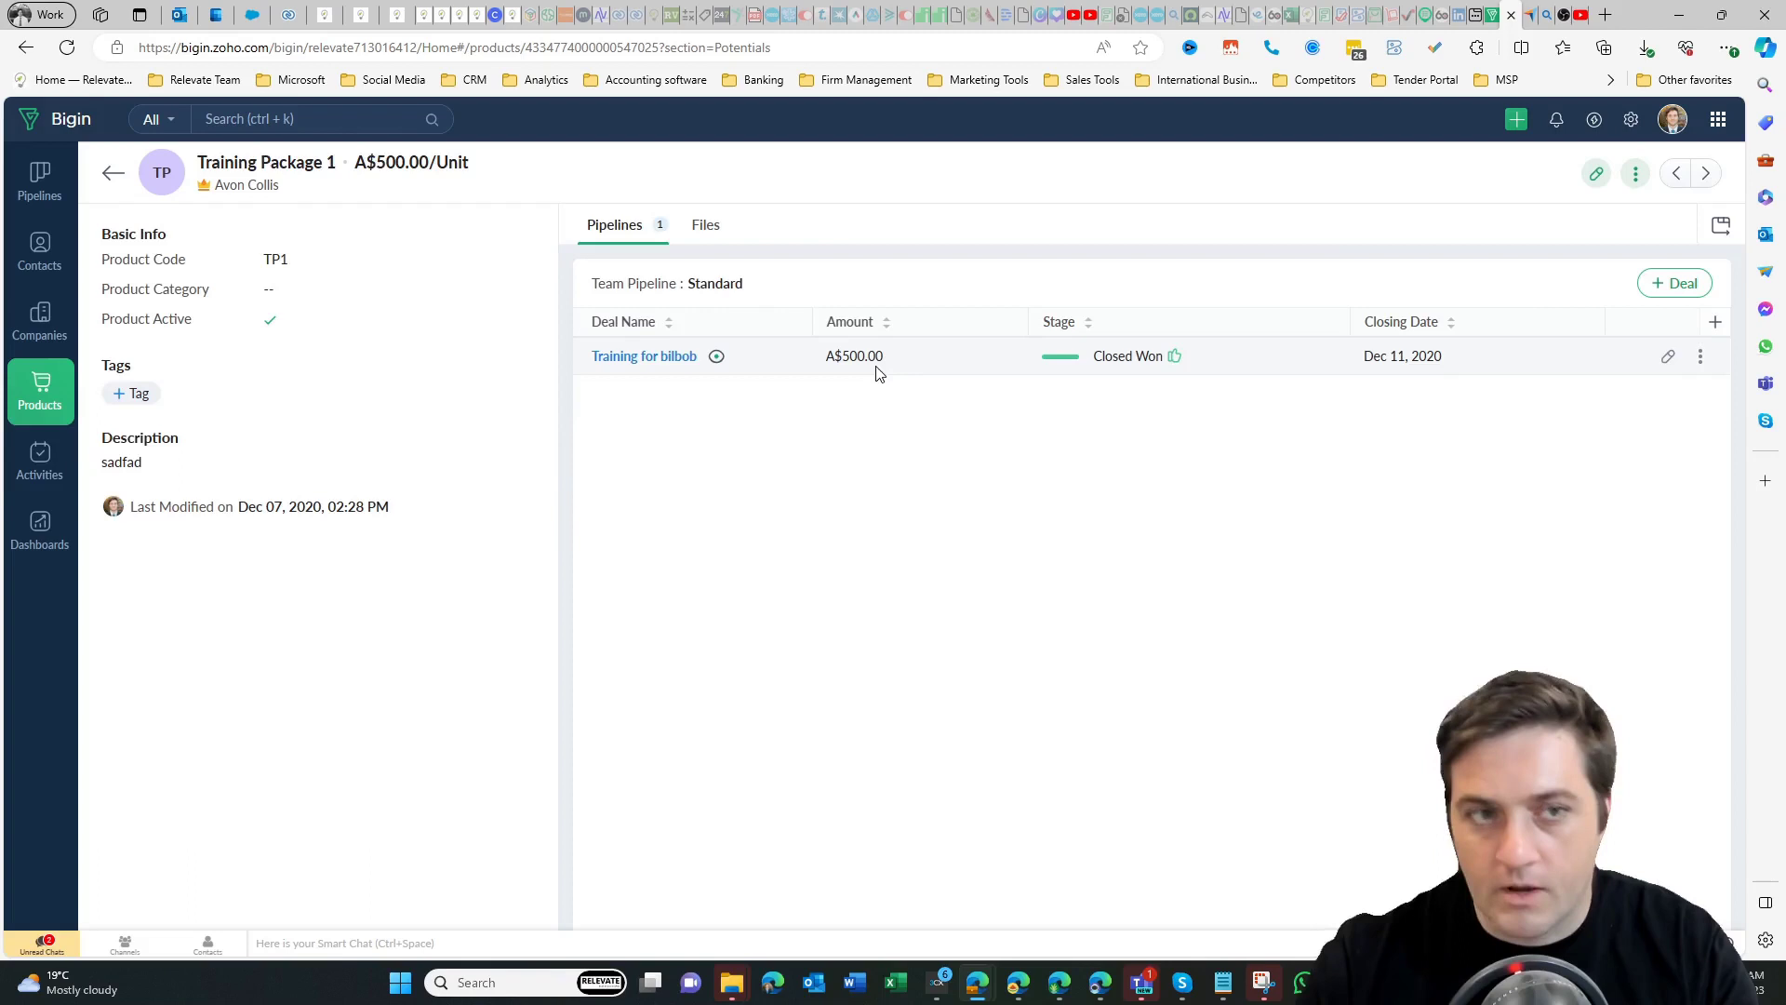
{"action": "left_click", "coordinate": [40, 463]}
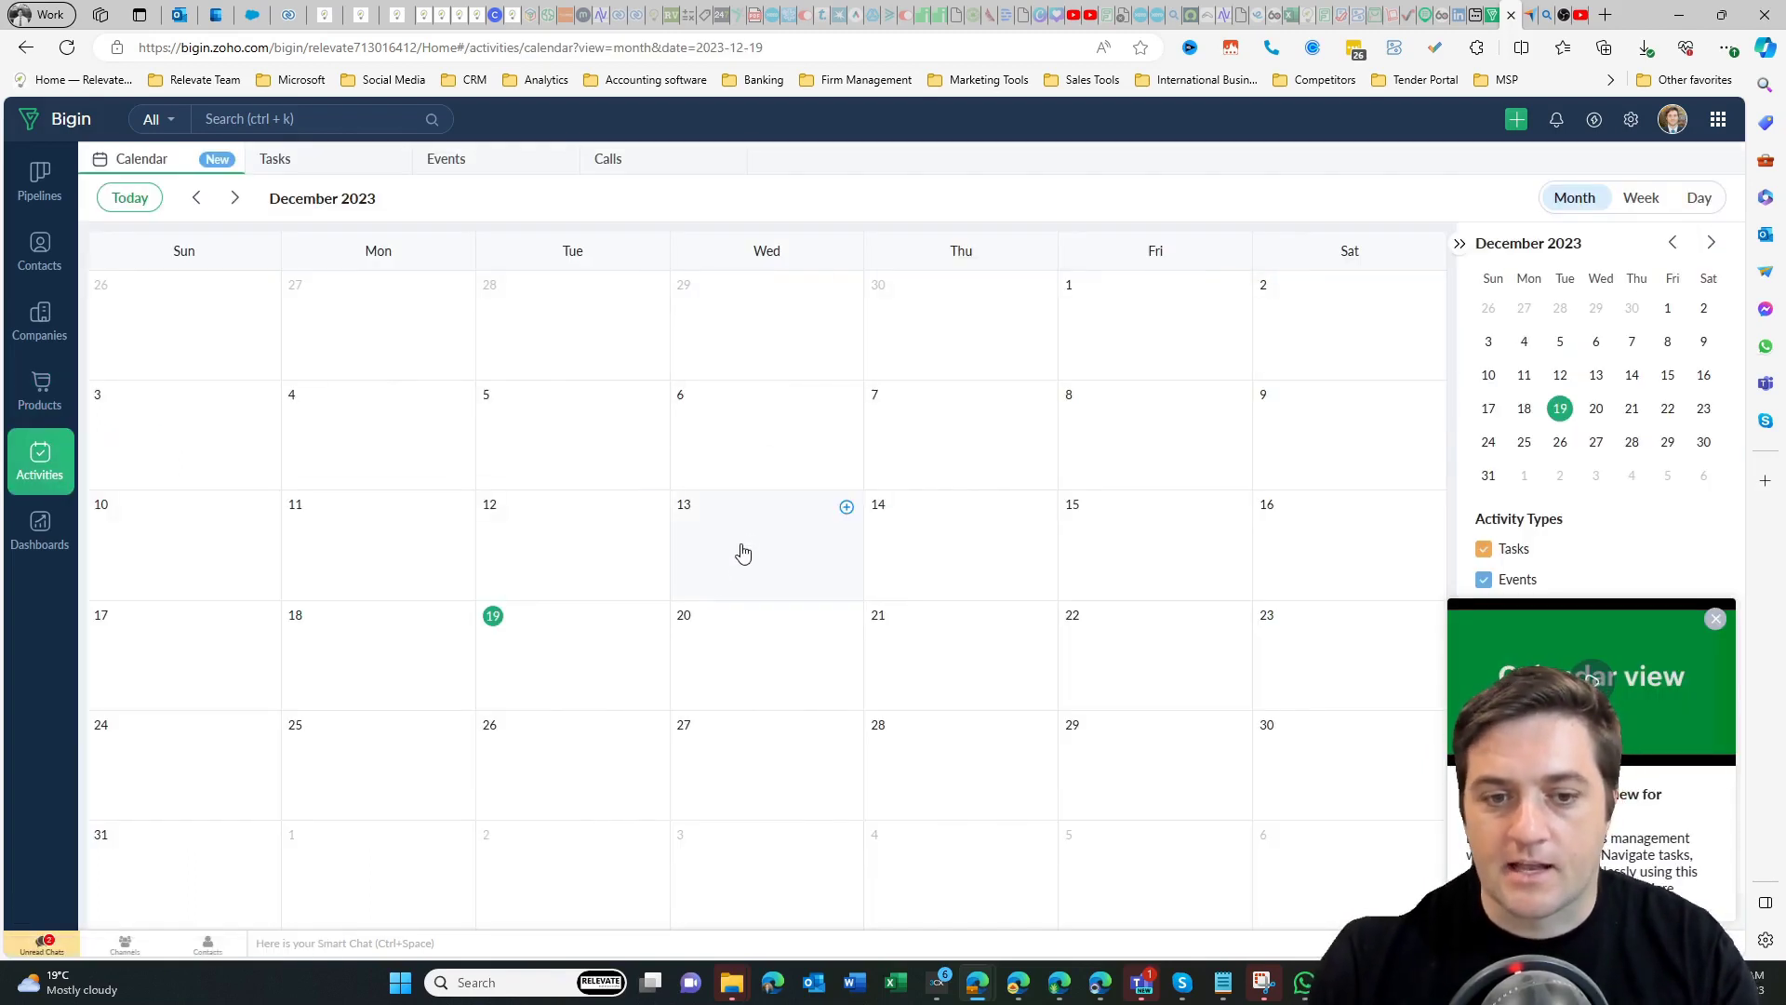
Step: Preview the Create options for Wednesday the 20th, then open the Dashboards overview
{"action": "left_click", "coordinate": [847, 621]}
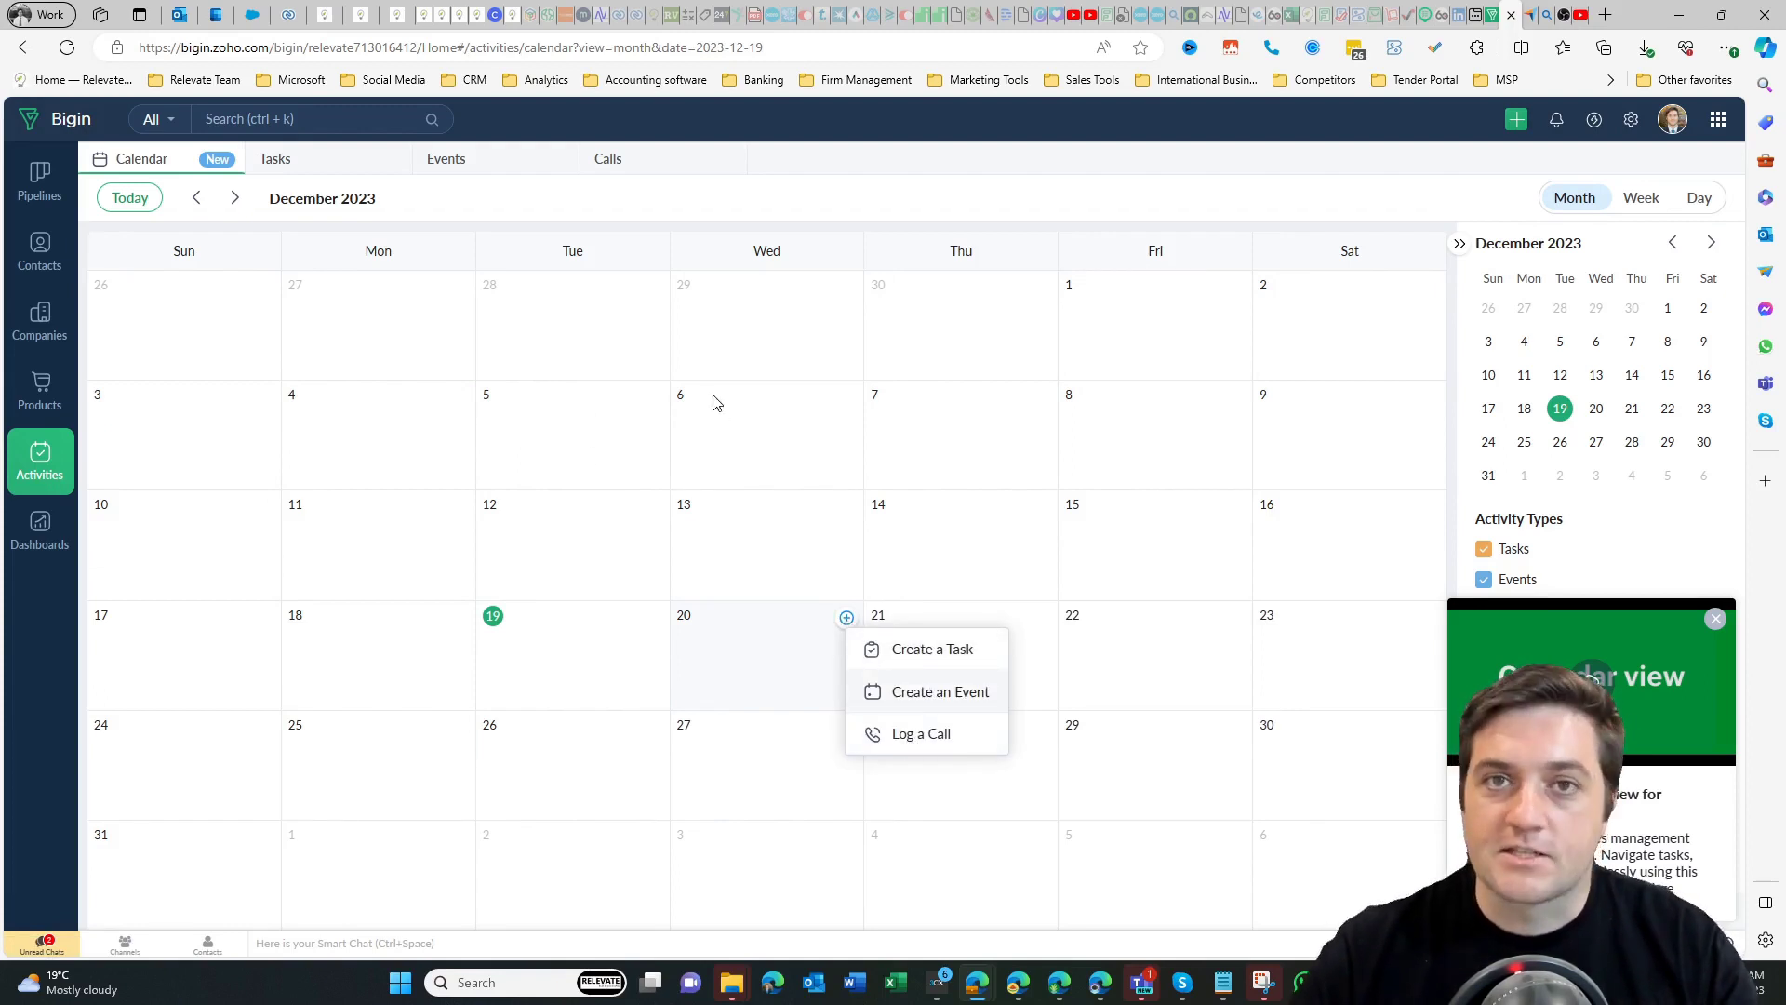
{"action": "left_click", "coordinate": [277, 165]}
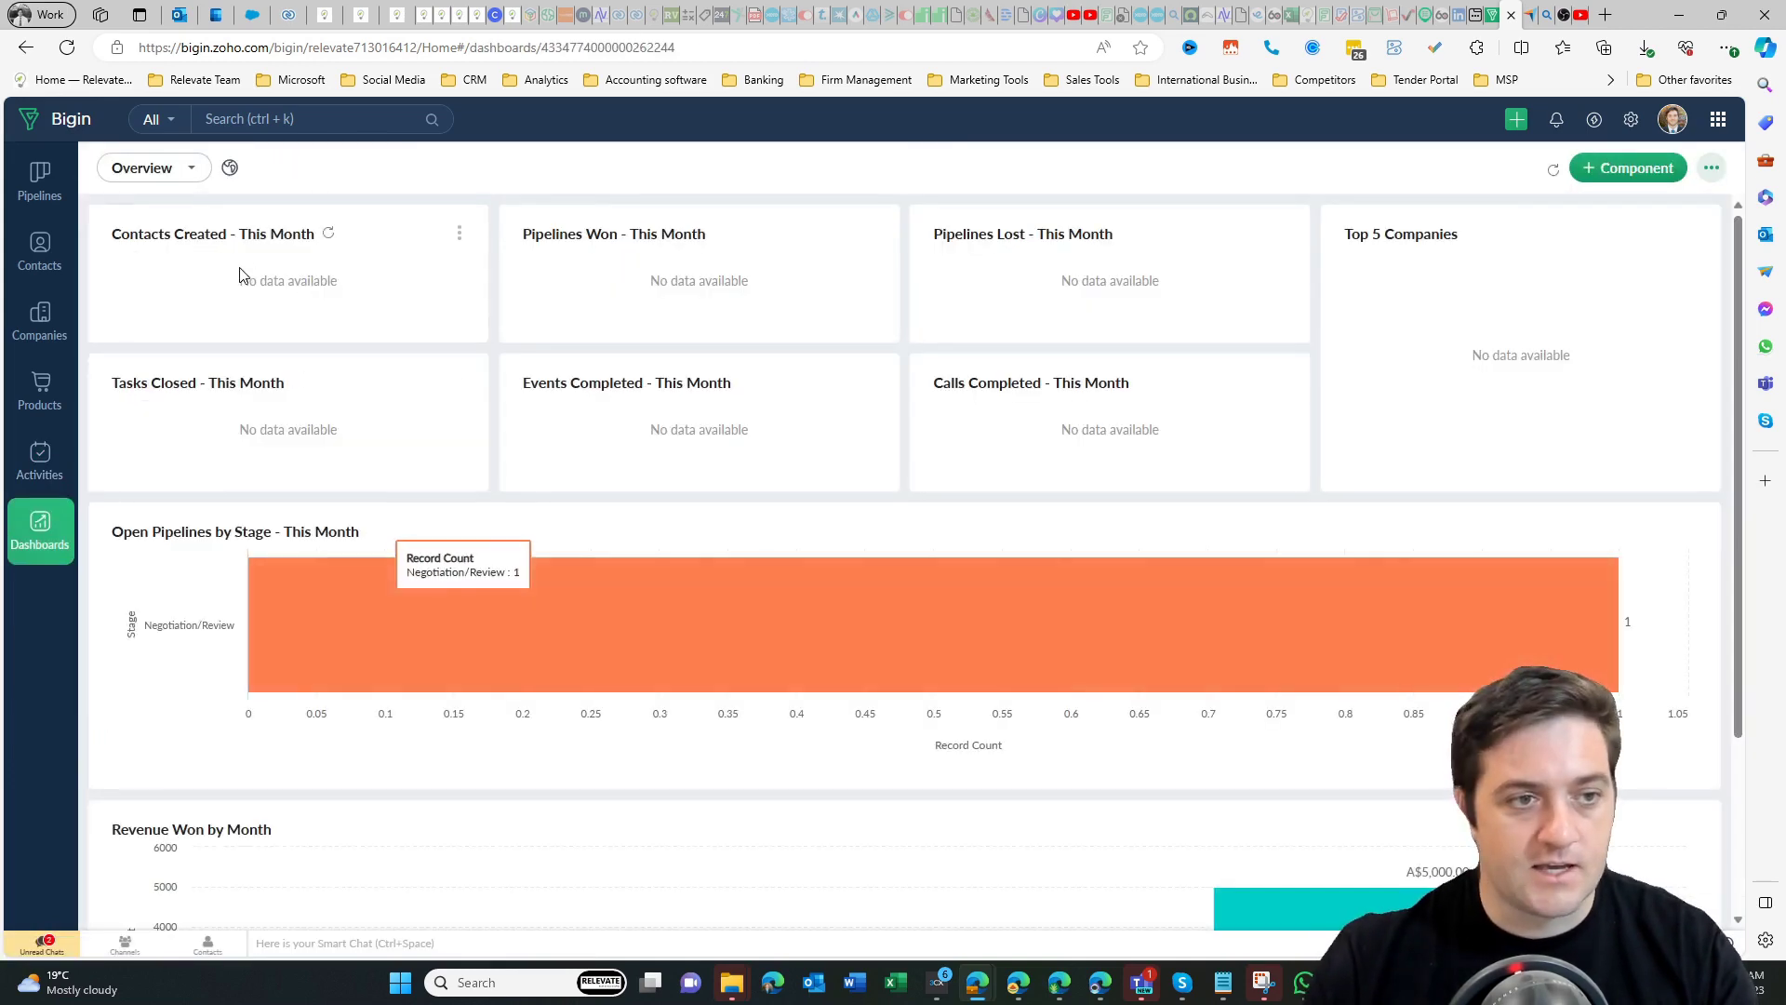
Step: Scroll down through the Overview dashboard's charts and back up
{"action": "scroll", "coordinate": [1088, 530], "scroll_direction": "down", "scroll_amount": 3}
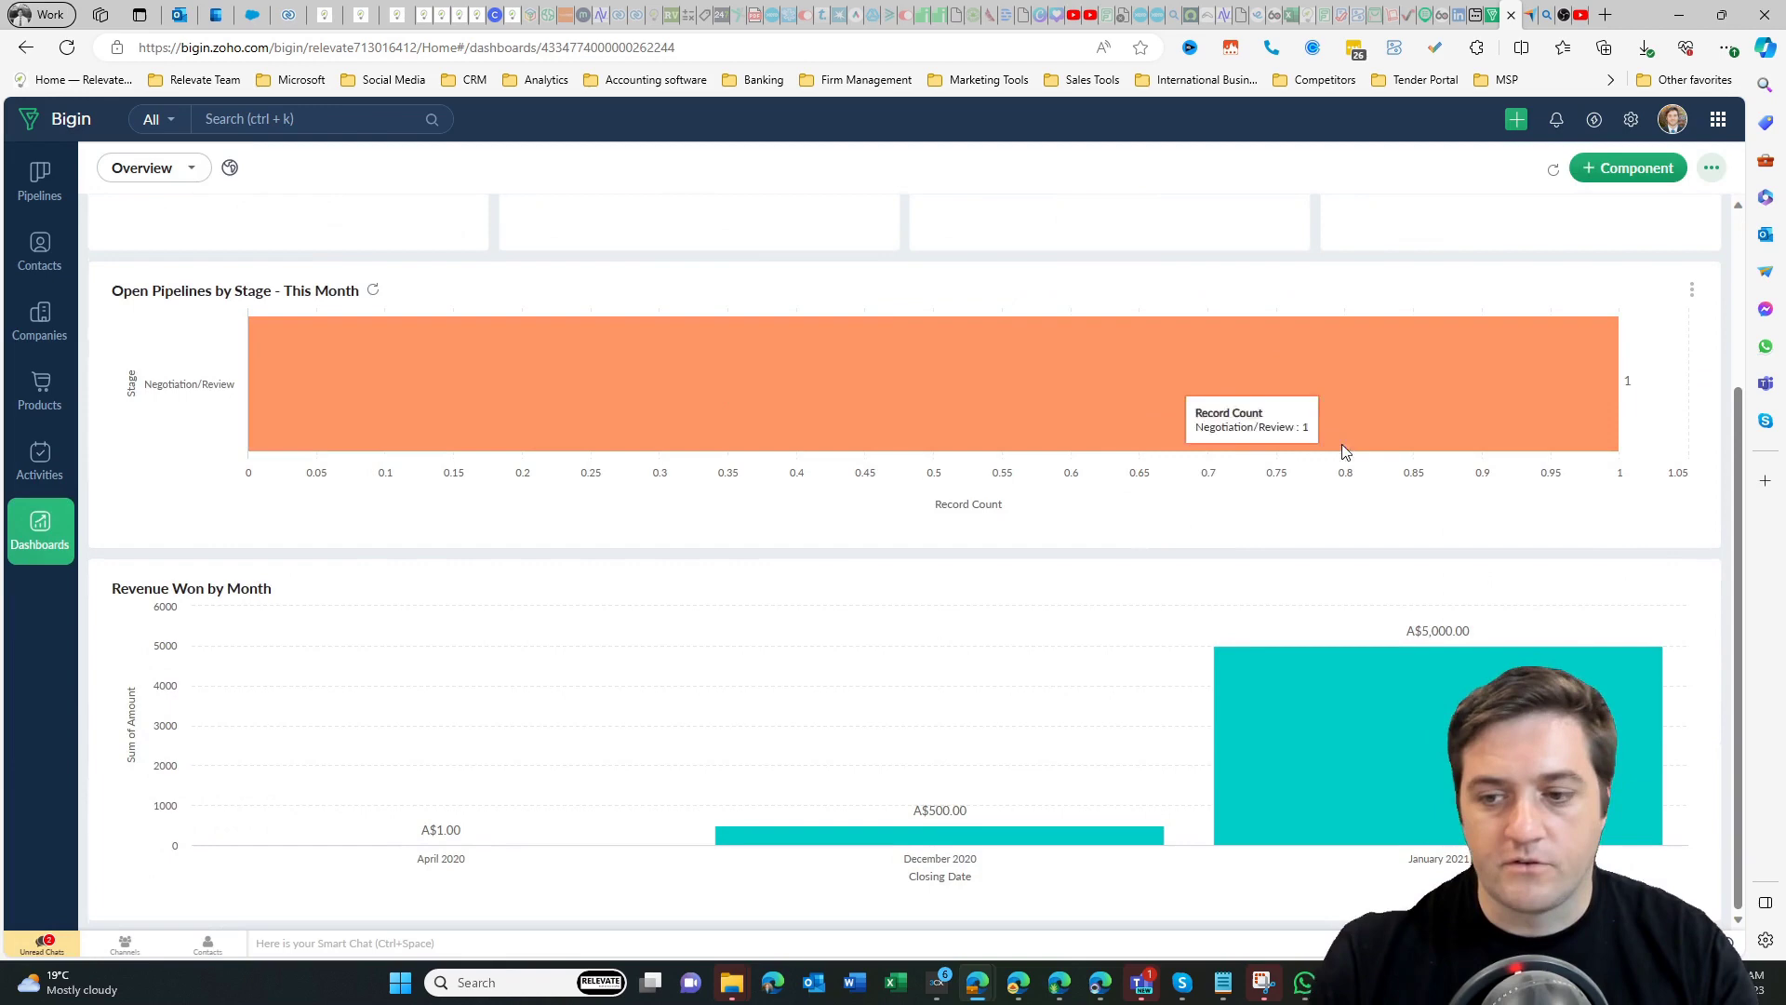
{"action": "scroll", "coordinate": [1080, 267], "scroll_direction": "up", "scroll_amount": 3}
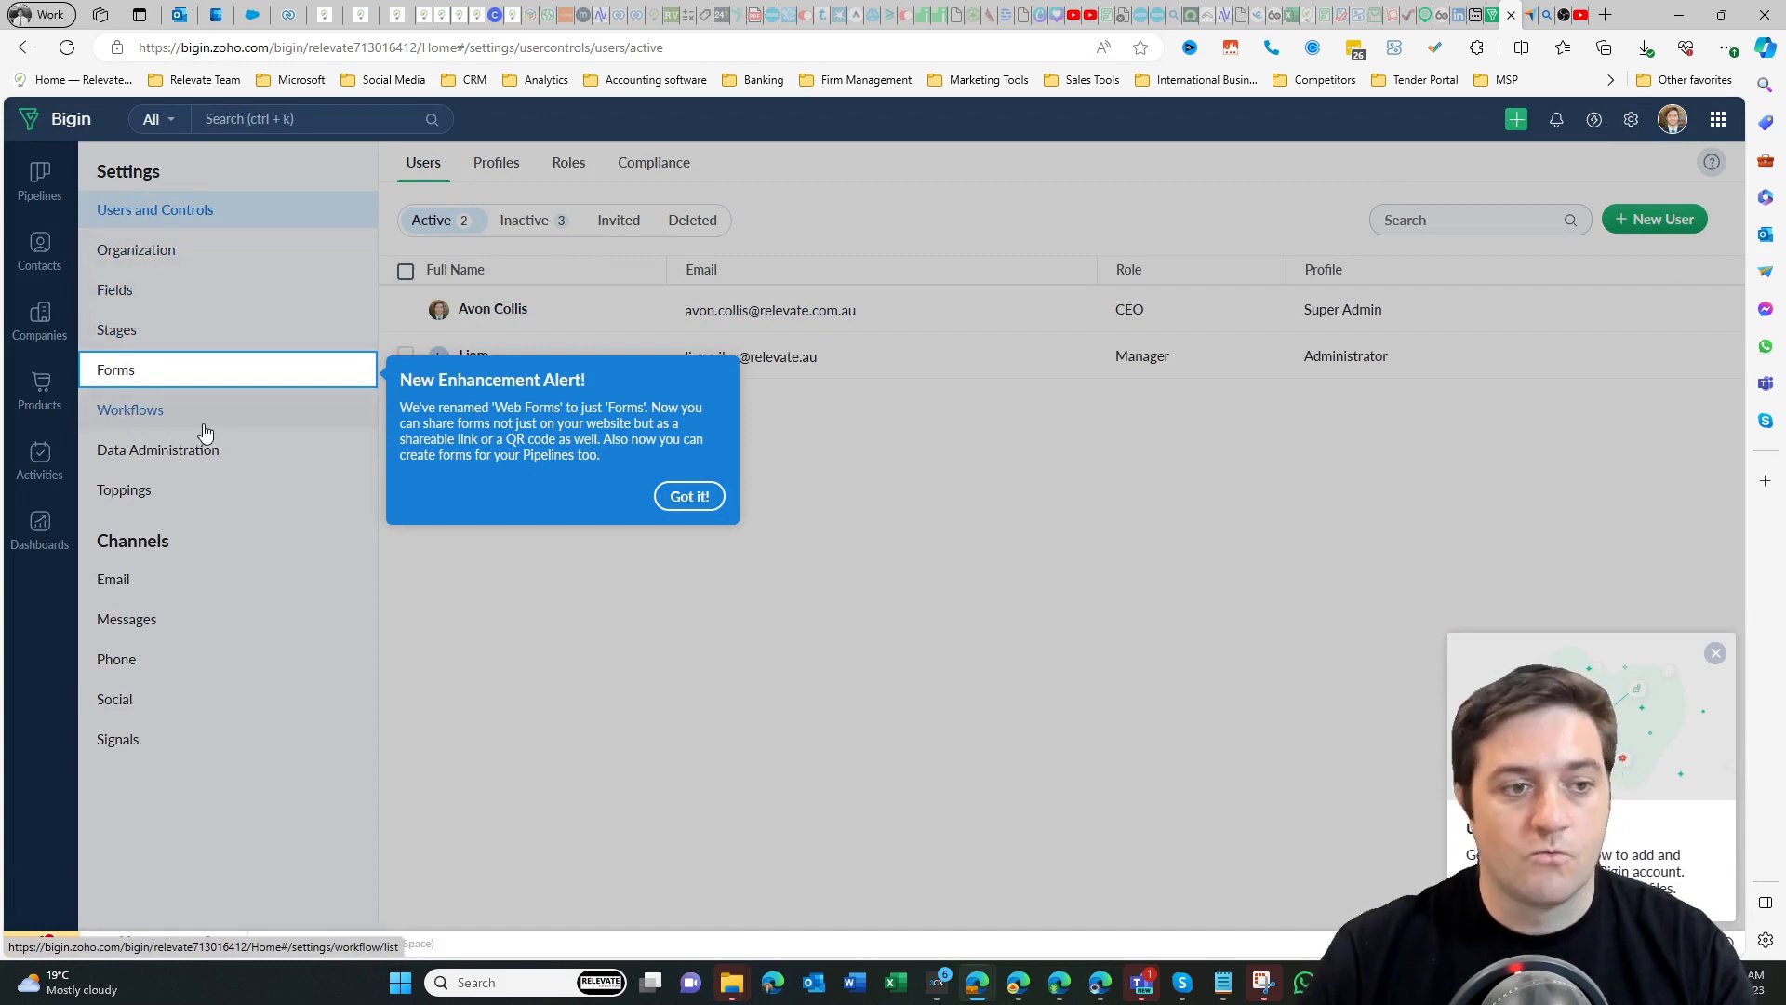
Step: Dismiss the Forms renaming announcement and review the Email and WhatsApp Business messaging settings
{"action": "left_click", "coordinate": [693, 497]}
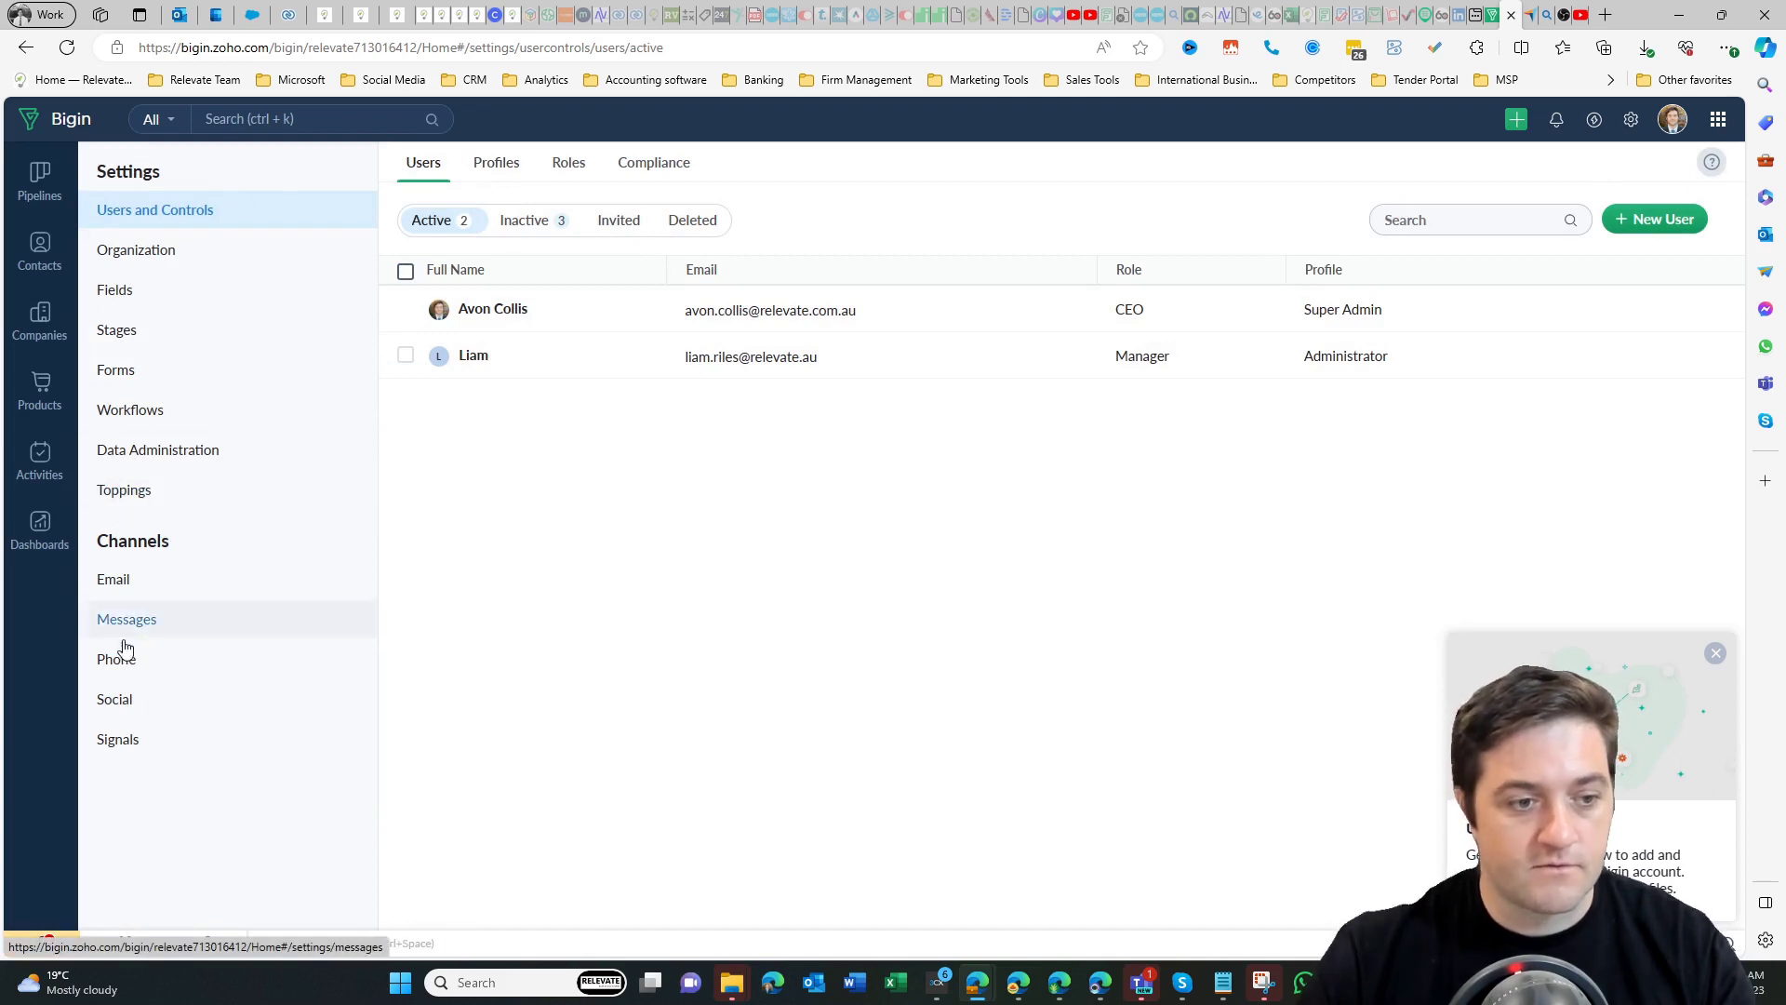
{"action": "left_click", "coordinate": [119, 580]}
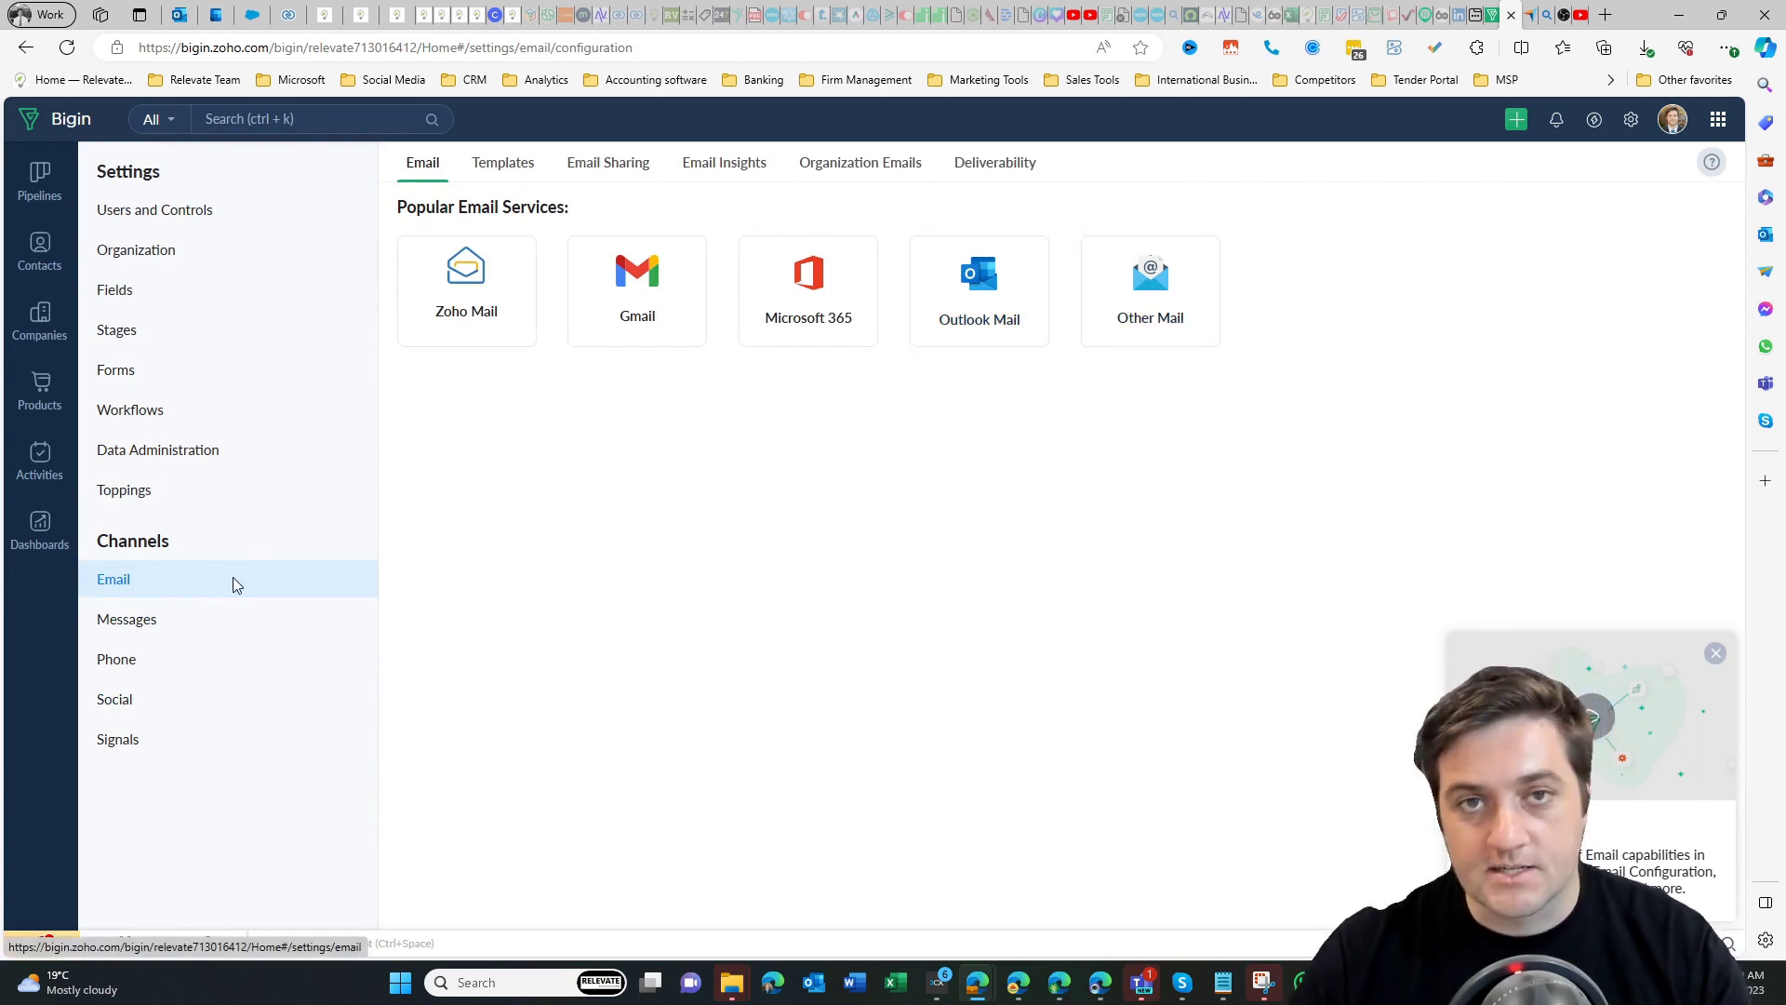
{"action": "left_click", "coordinate": [171, 620]}
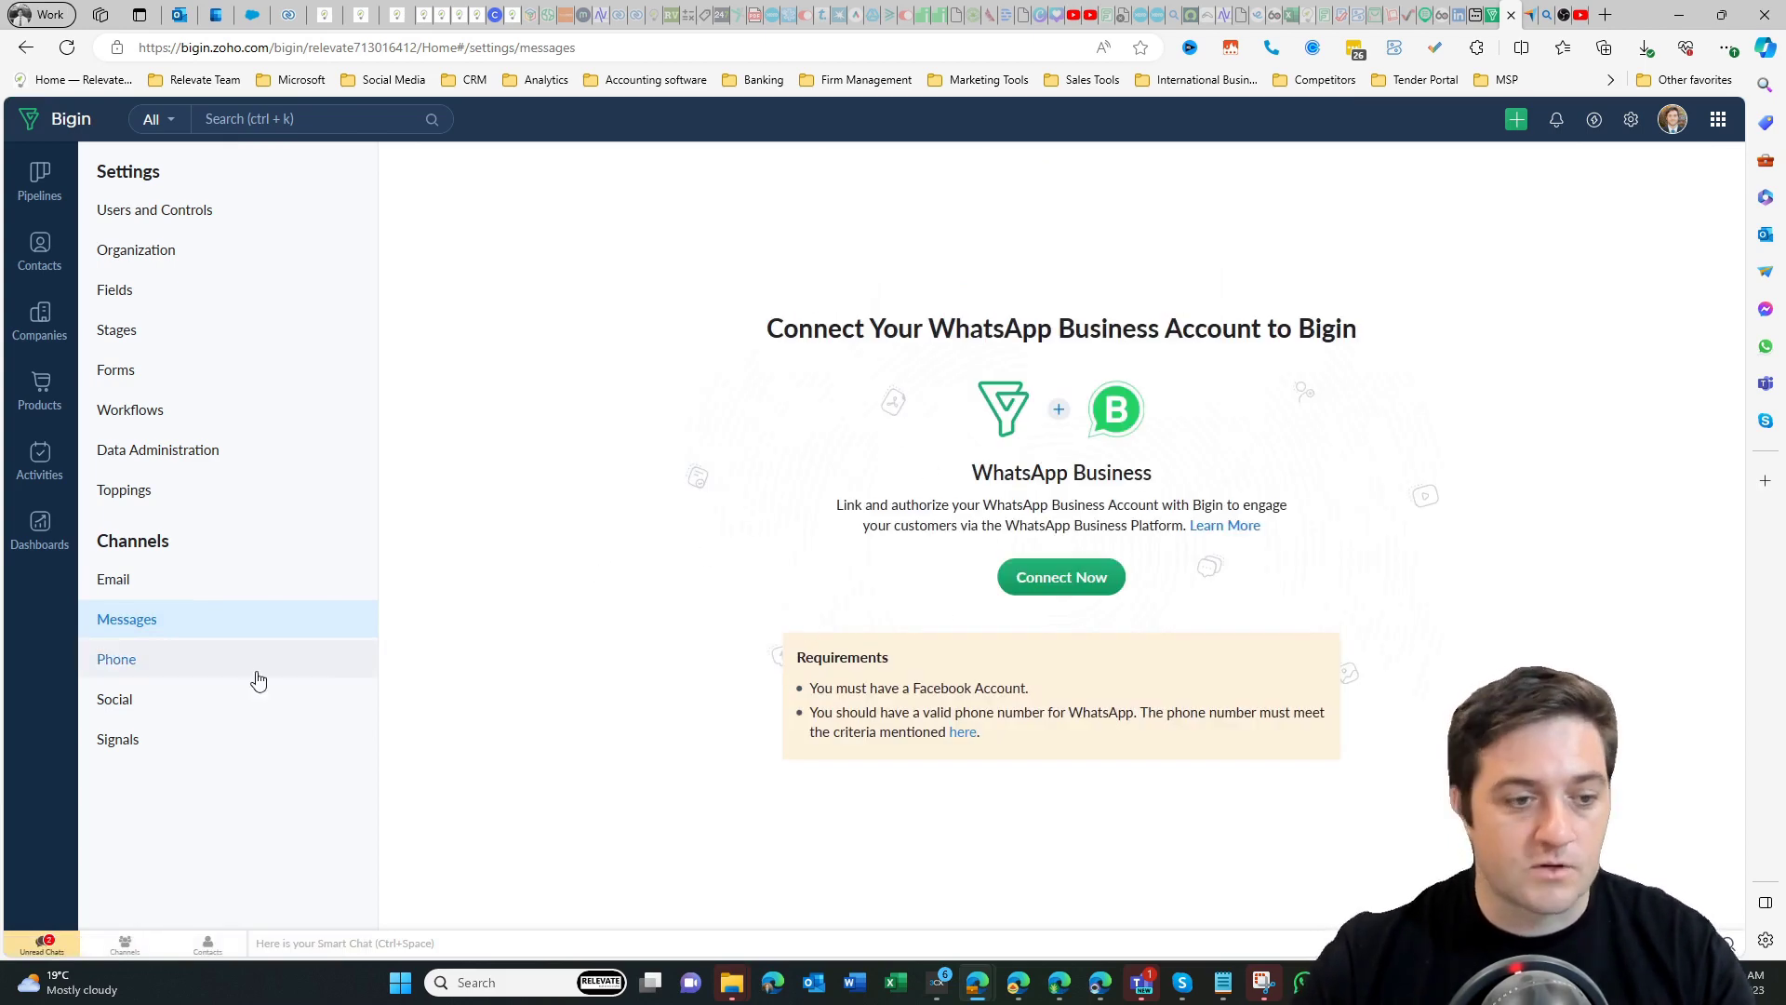
Step: Review the Phone, Social and Signals settings, ending on the Toppings integrations page
{"action": "left_click", "coordinate": [215, 666]}
{"action": "left_click", "coordinate": [186, 699]}
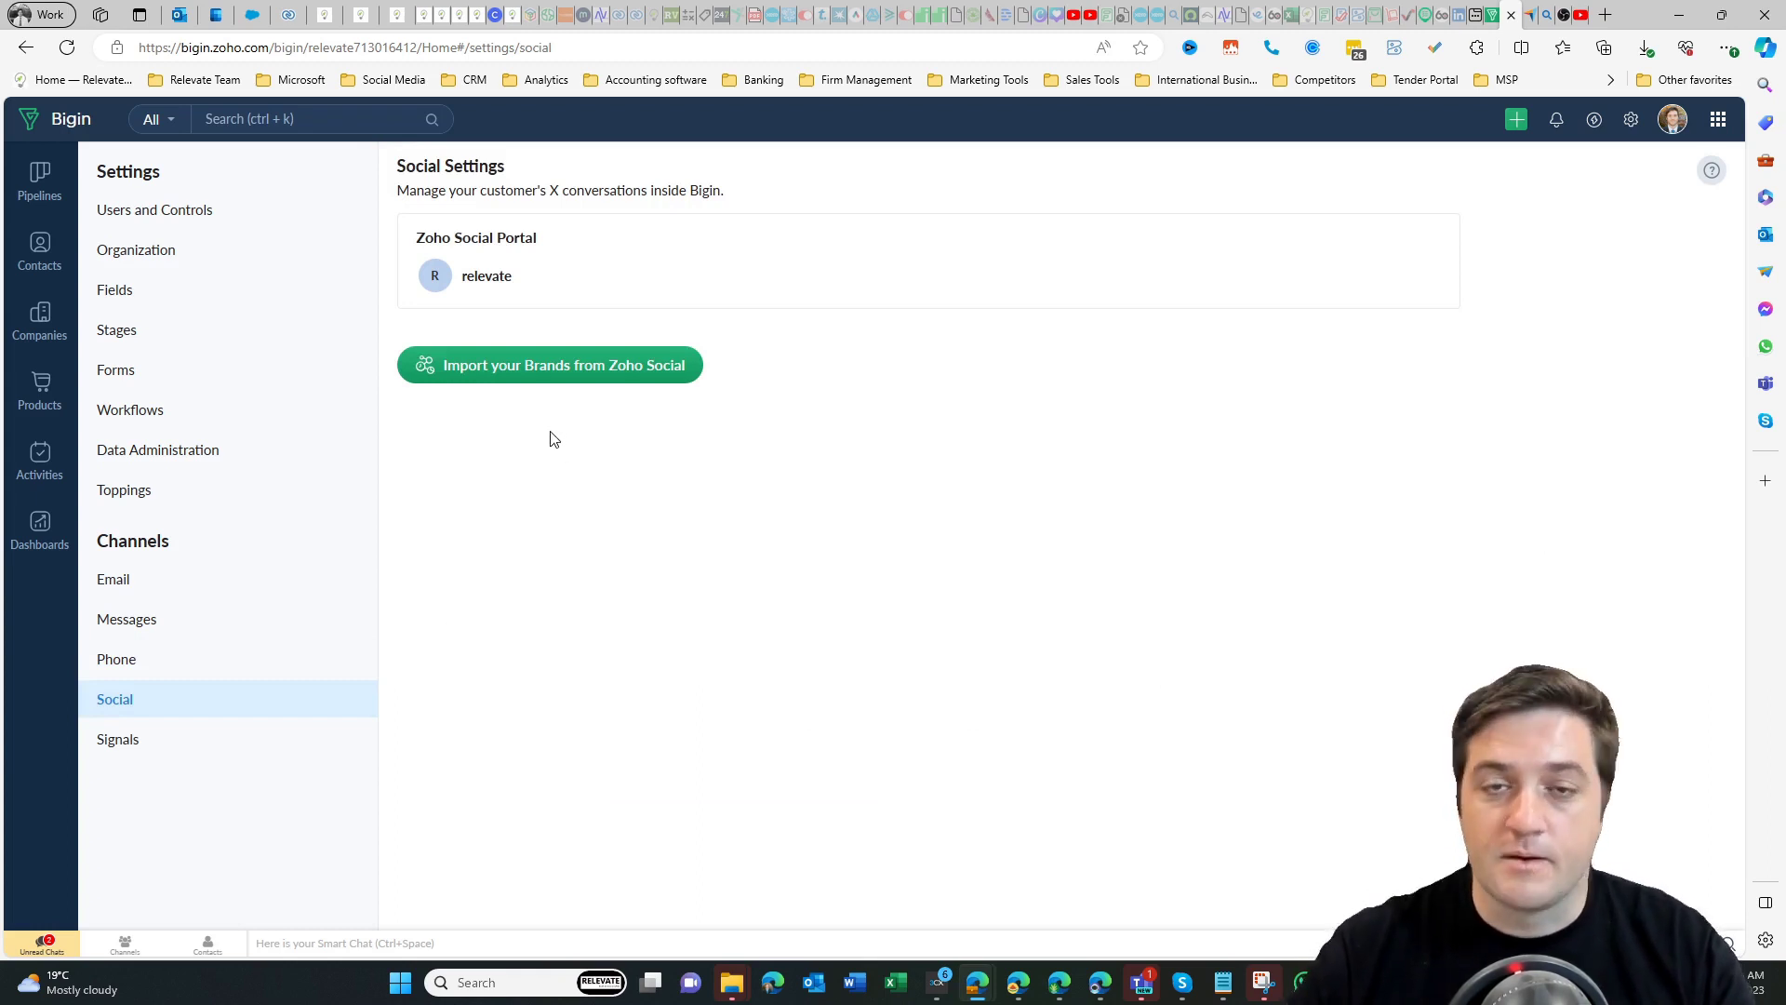
{"action": "left_click", "coordinate": [164, 742]}
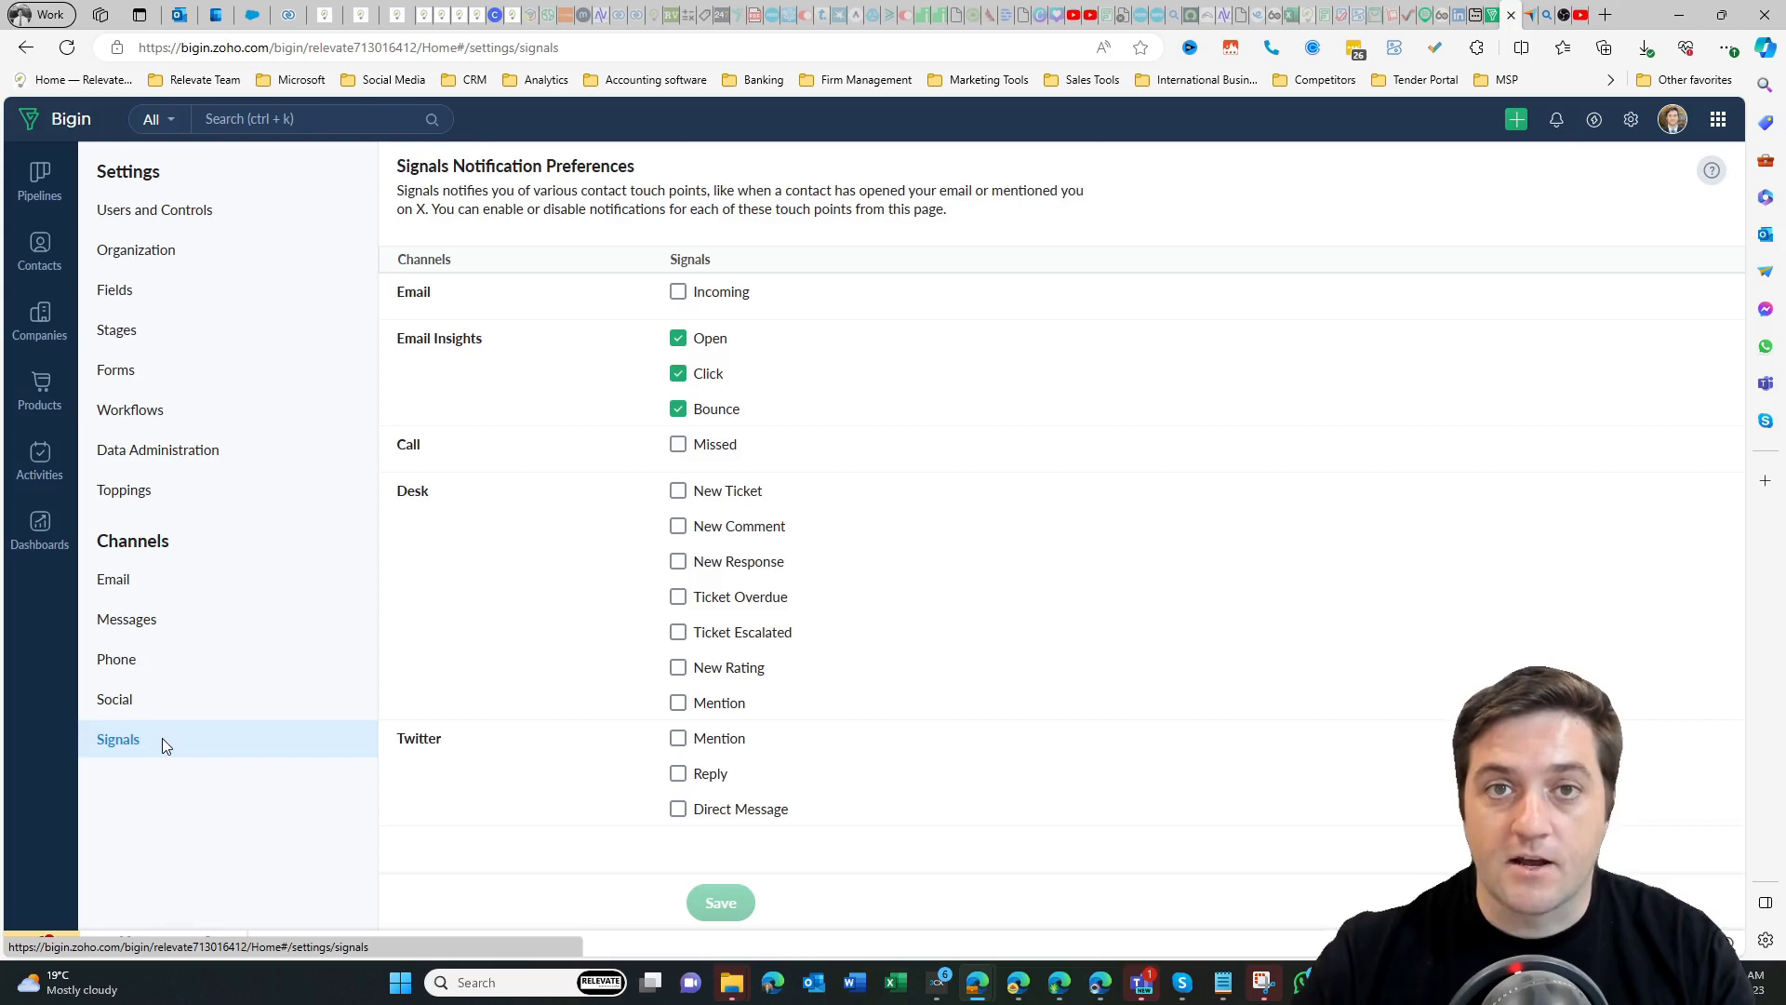
{"action": "left_click", "coordinate": [175, 491]}
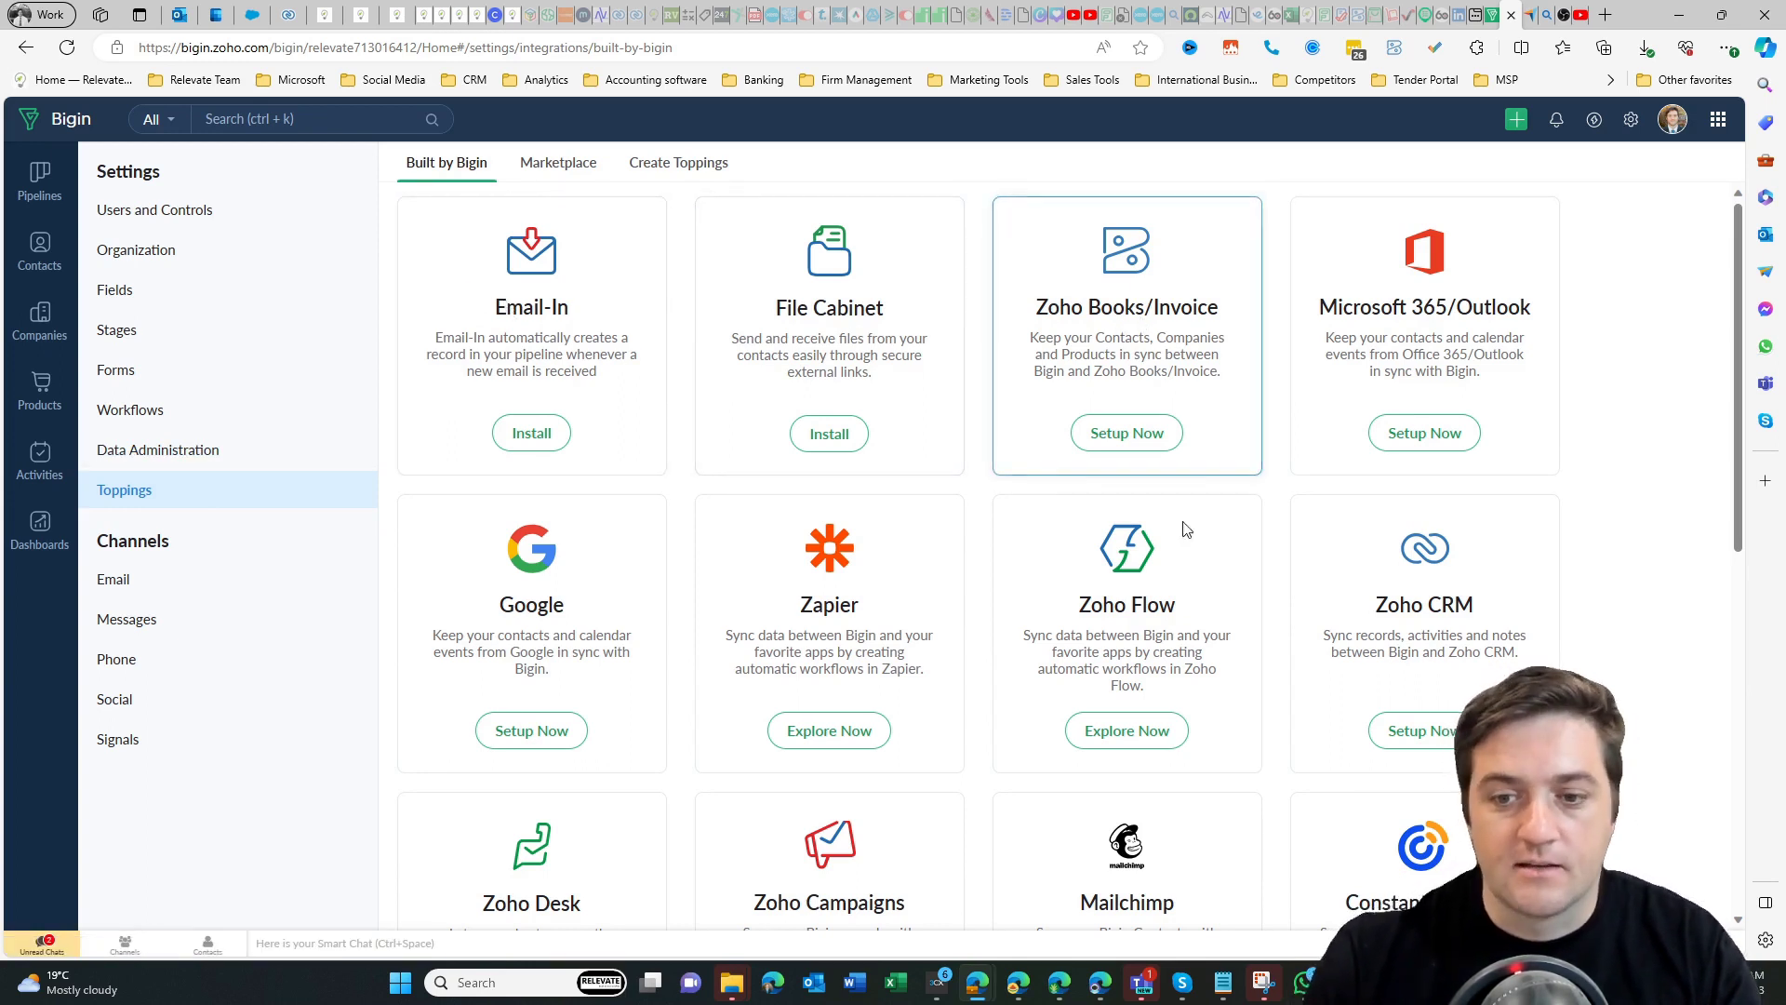
Step: Scroll down the Built by Bigin toppings grid to see the available integrations
{"action": "scroll", "coordinate": [1144, 609], "scroll_direction": "down", "scroll_amount": 1}
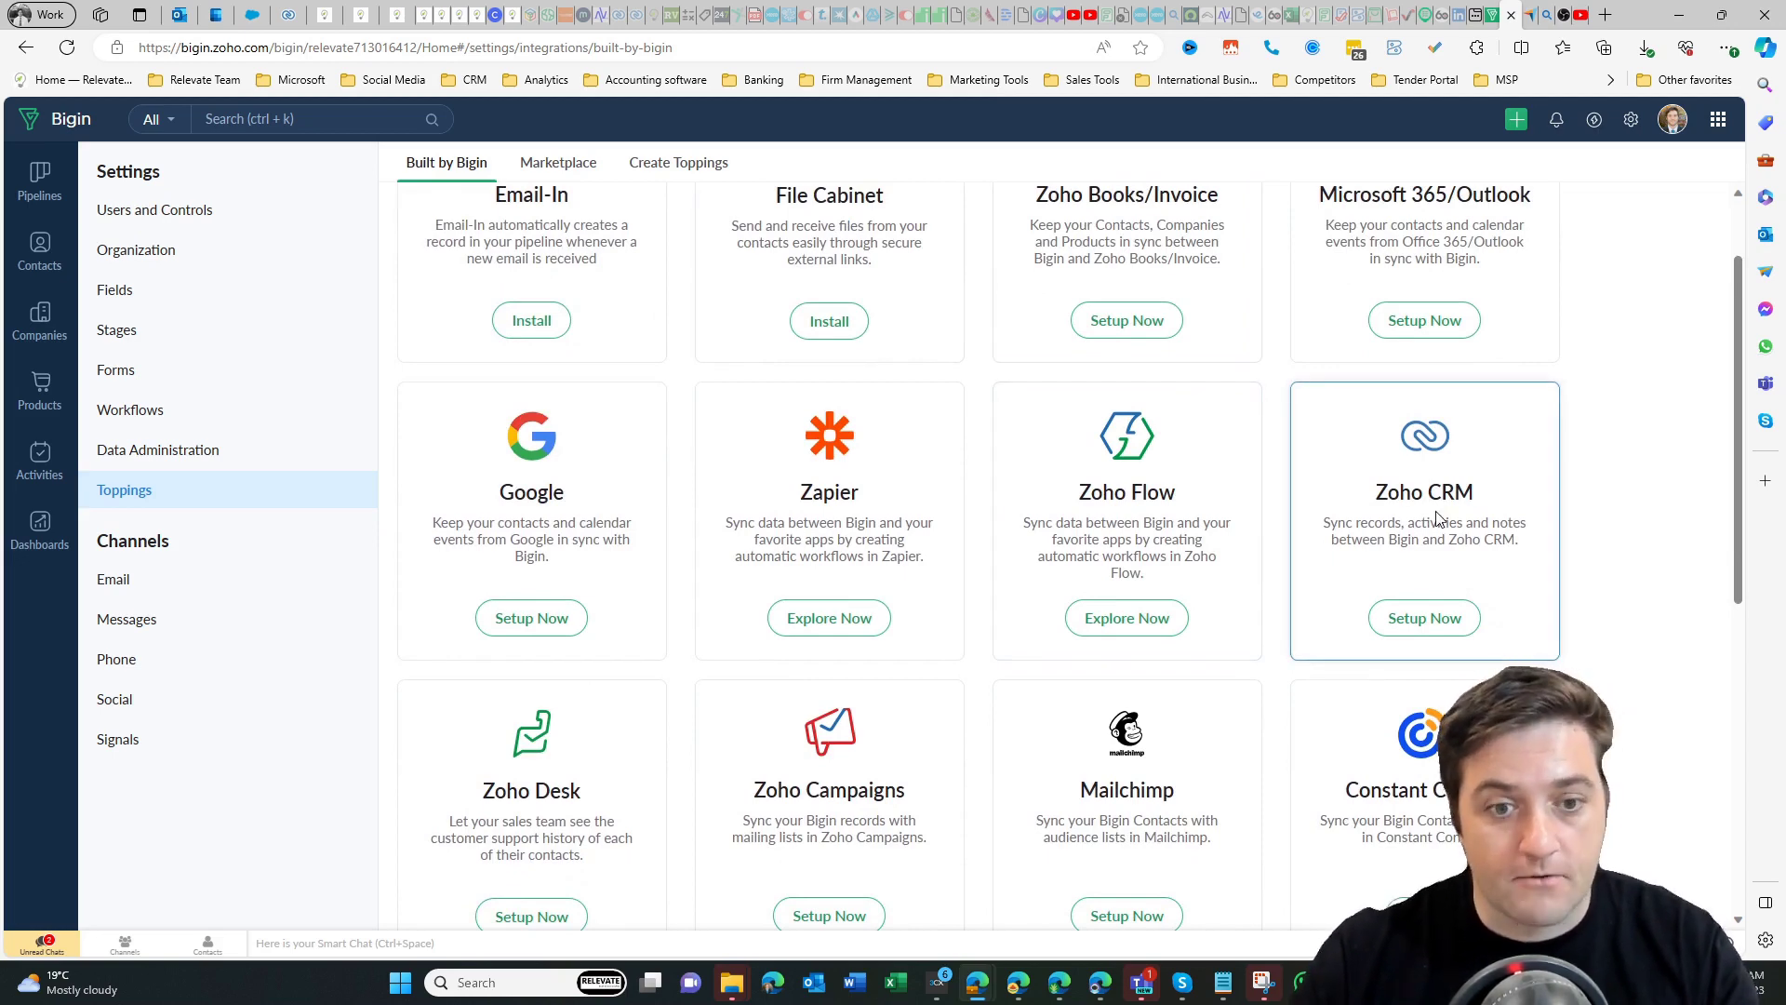
{"action": "scroll", "coordinate": [1437, 518], "scroll_direction": "down", "scroll_amount": 3}
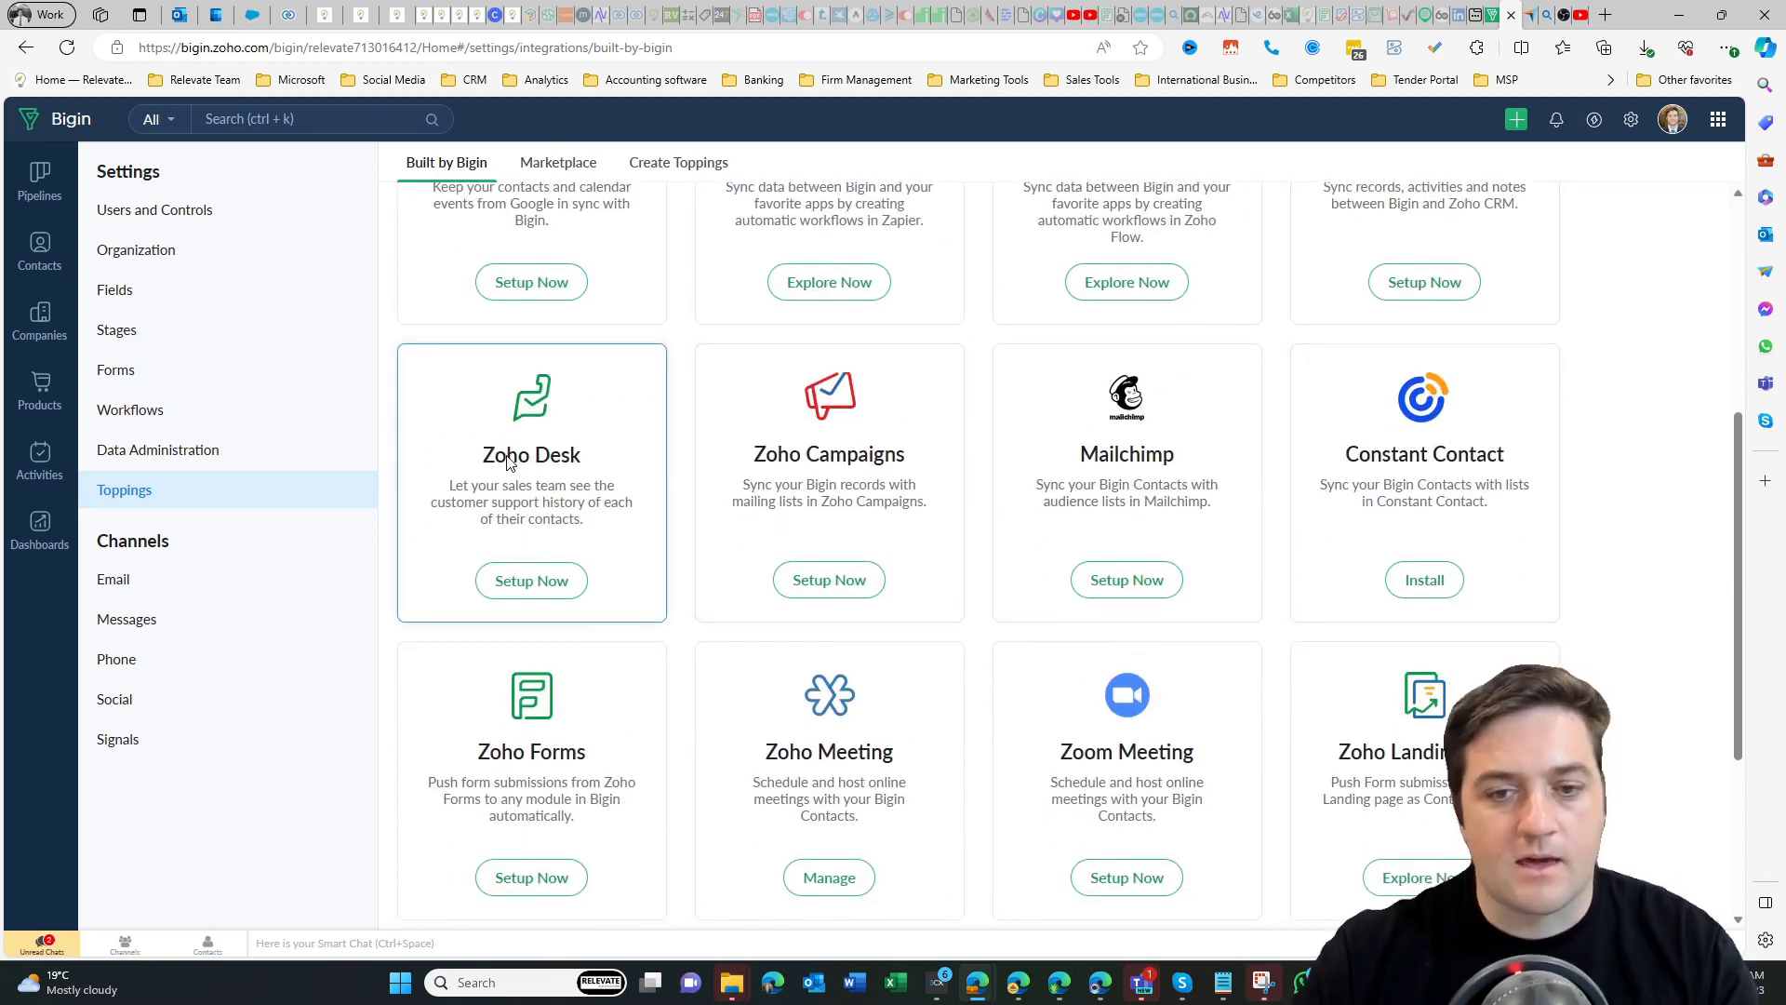
{"action": "scroll", "coordinate": [562, 446], "scroll_direction": "down", "scroll_amount": 3}
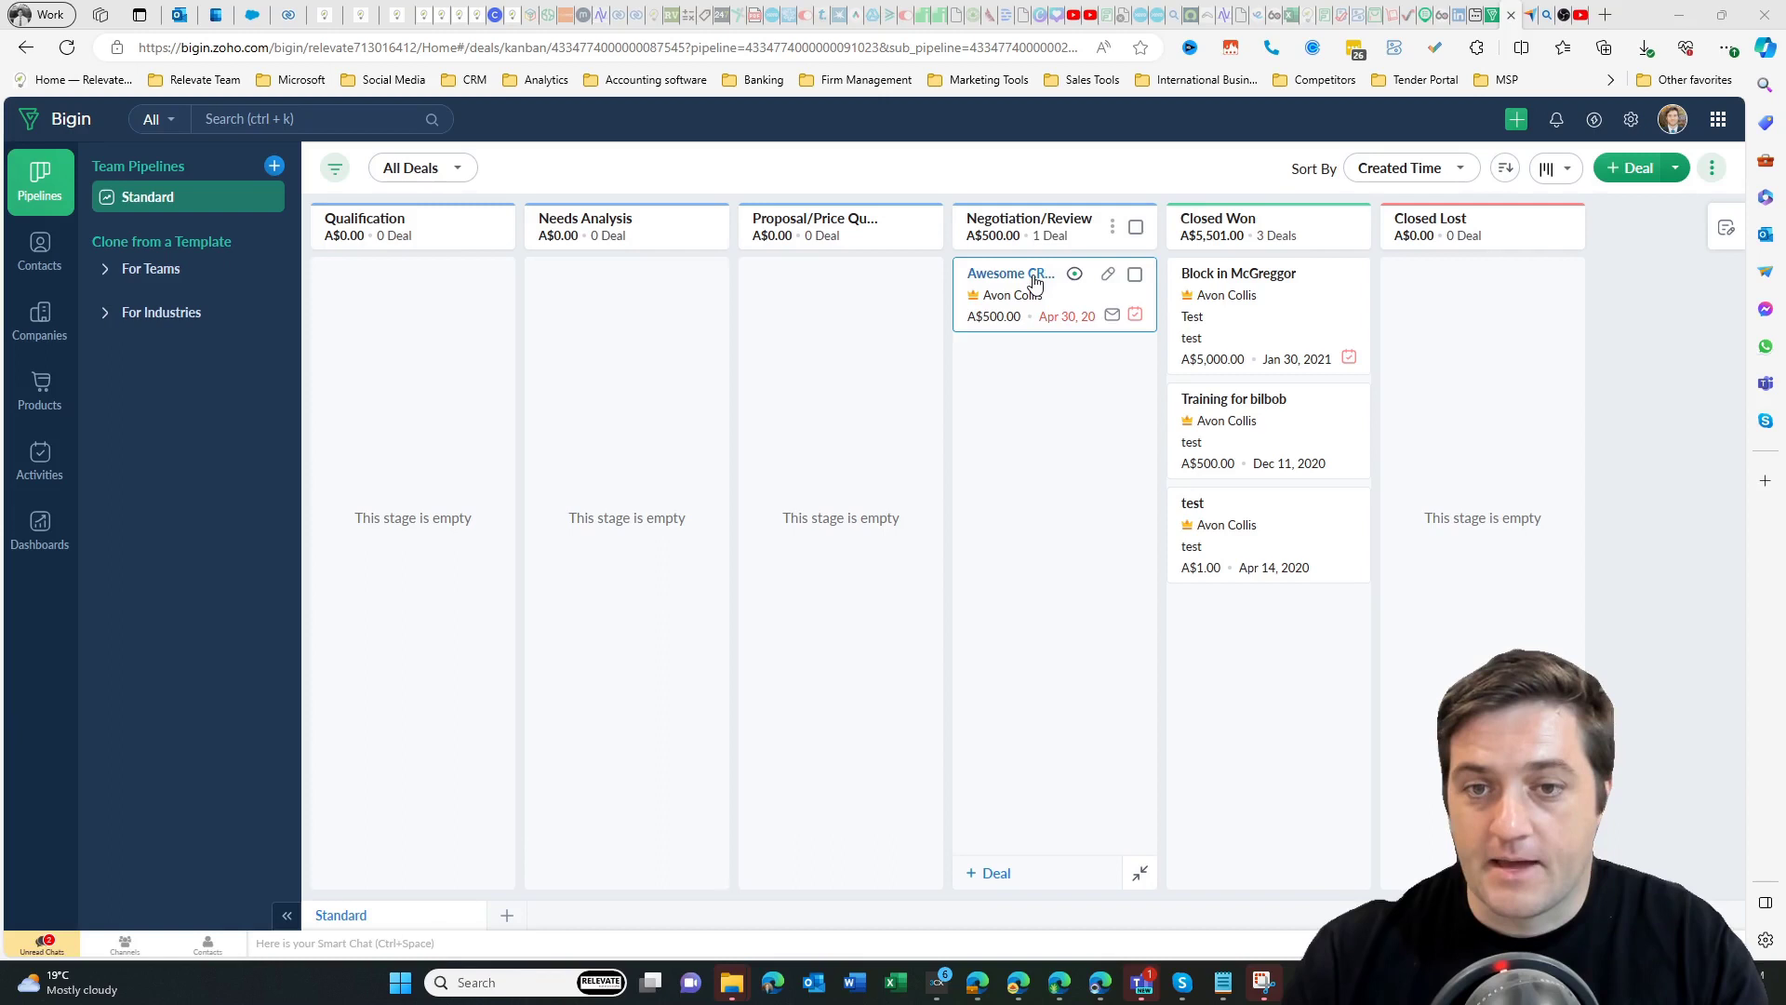
Step: Drag the A$500.00 Awesome CRM card from Negotiation/Review into the Proposal/Price Quote column
{"action": "left_click_drag", "start_coordinate": [1034, 282], "coordinate": [865, 270]}
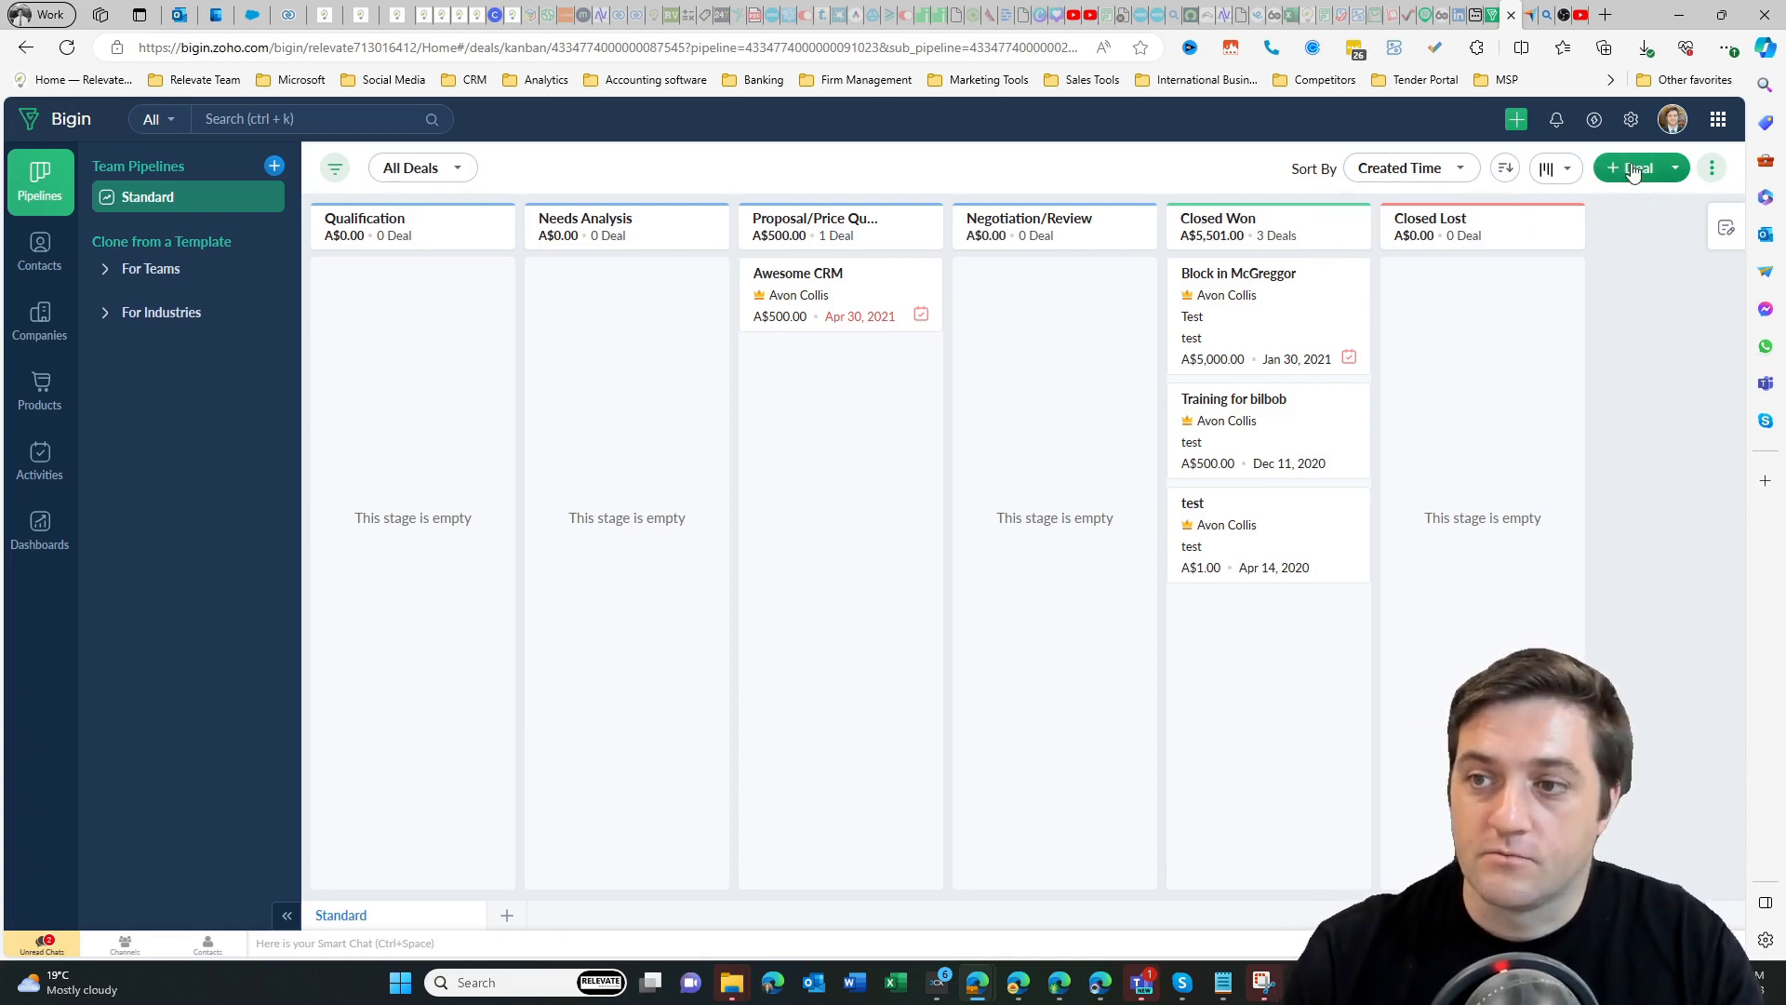
Step: Switch the deals to List View and check the ⋮ extra actions menu
{"action": "left_click", "coordinate": [1567, 169]}
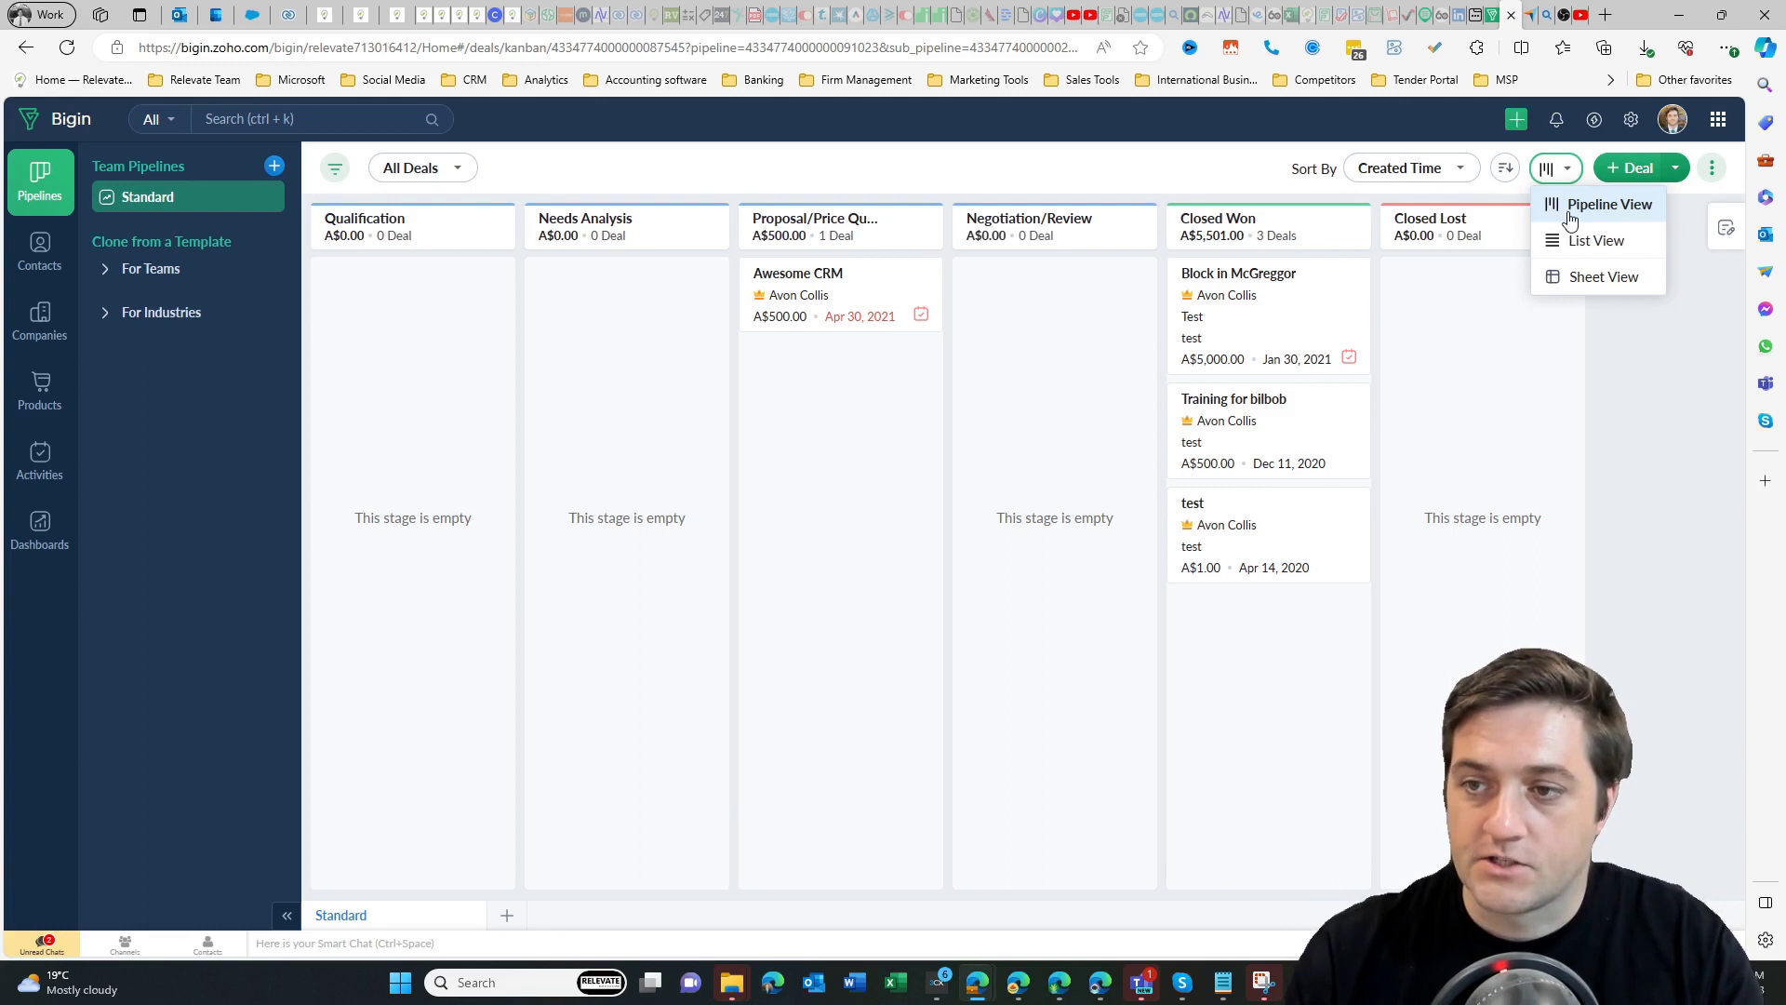
{"action": "left_click", "coordinate": [1597, 241]}
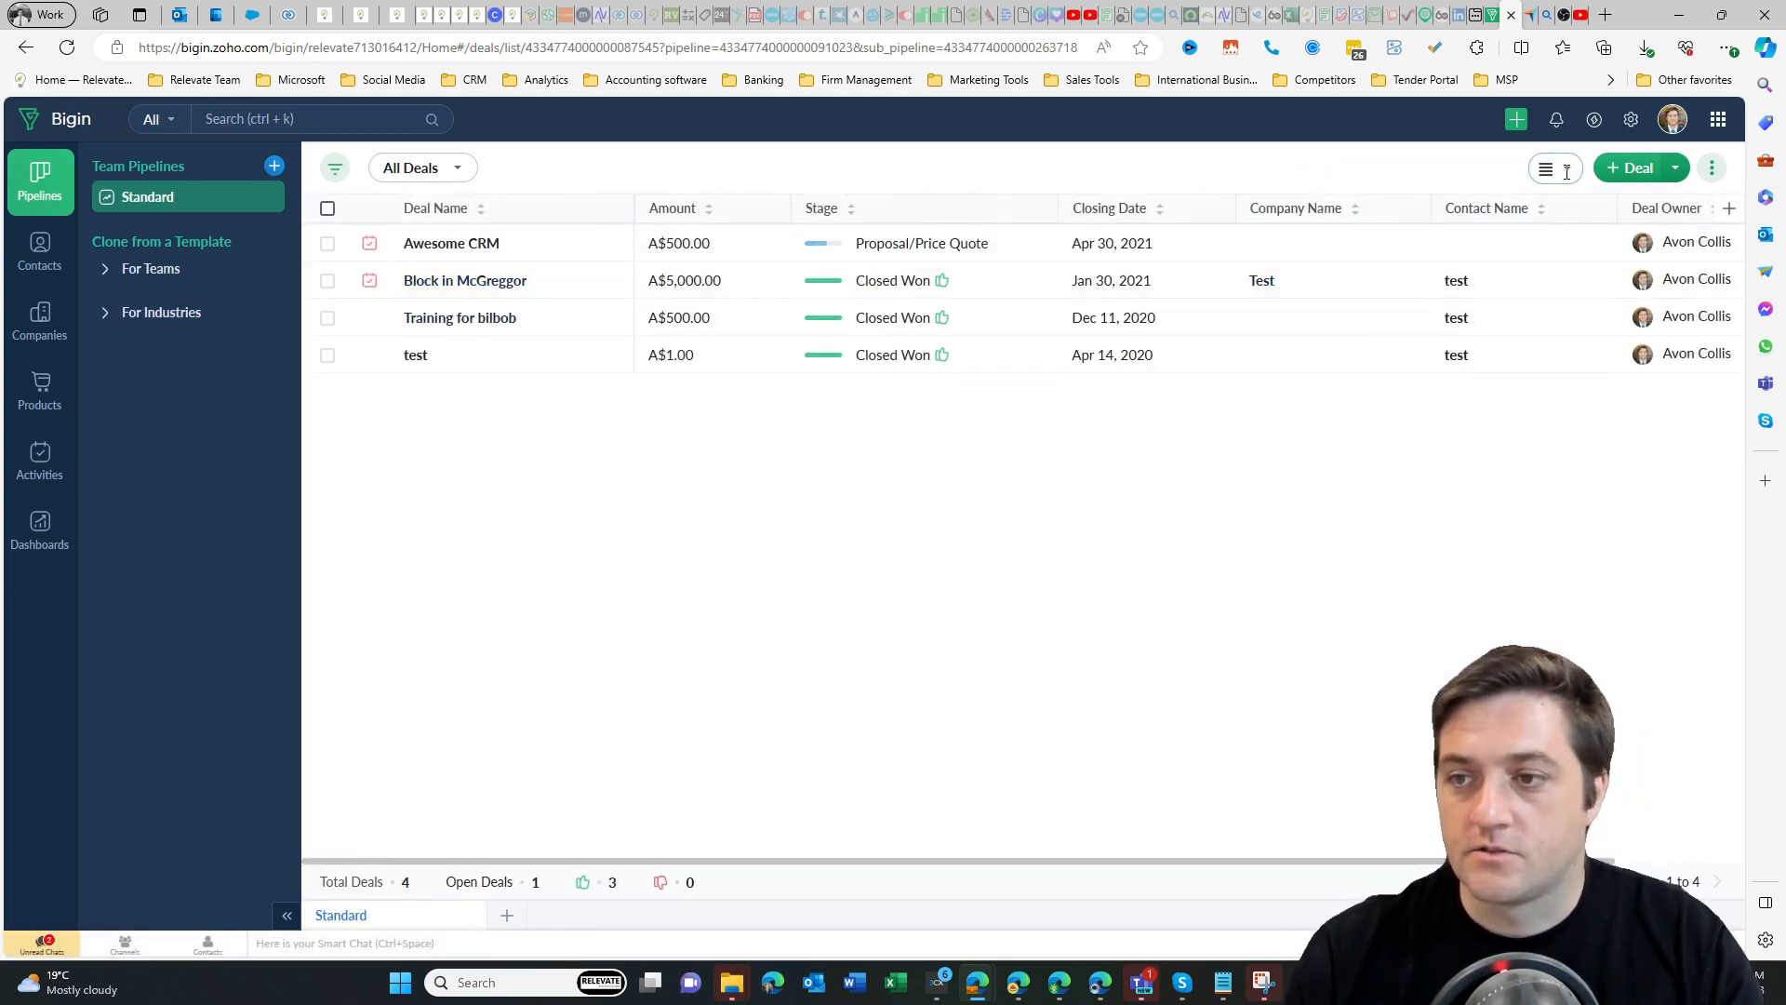
{"action": "left_click", "coordinate": [1709, 168]}
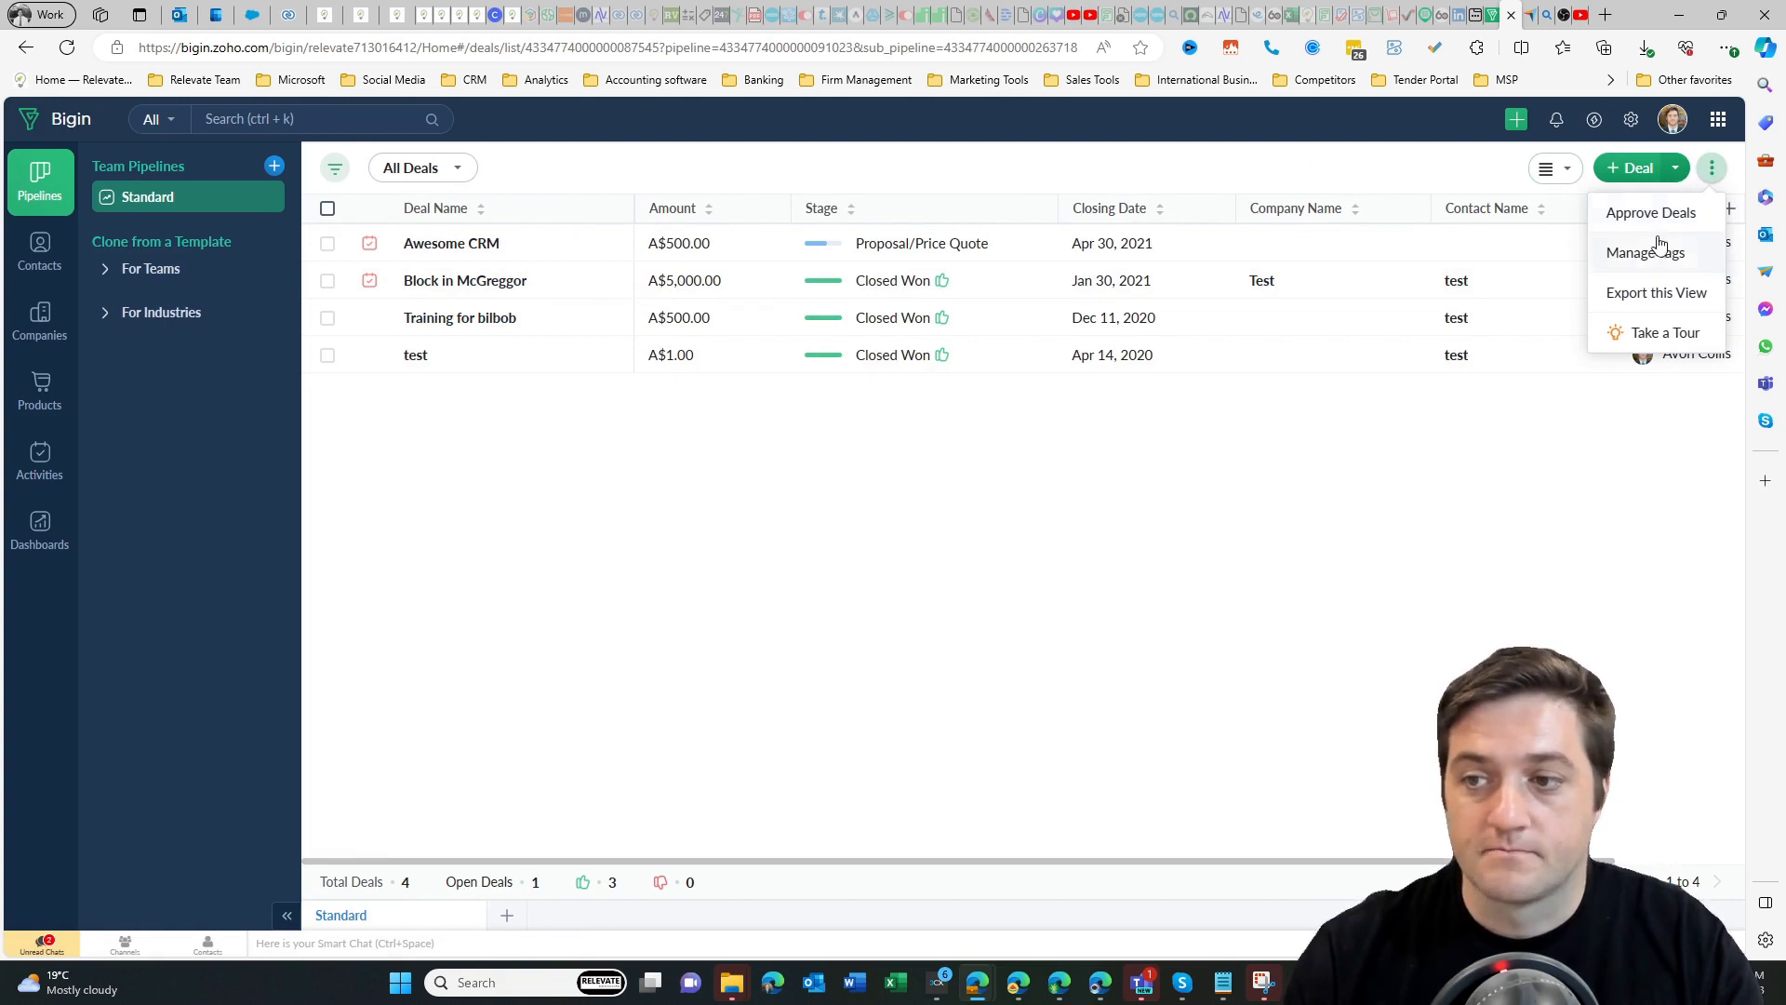
{"action": "left_click", "coordinate": [451, 125]}
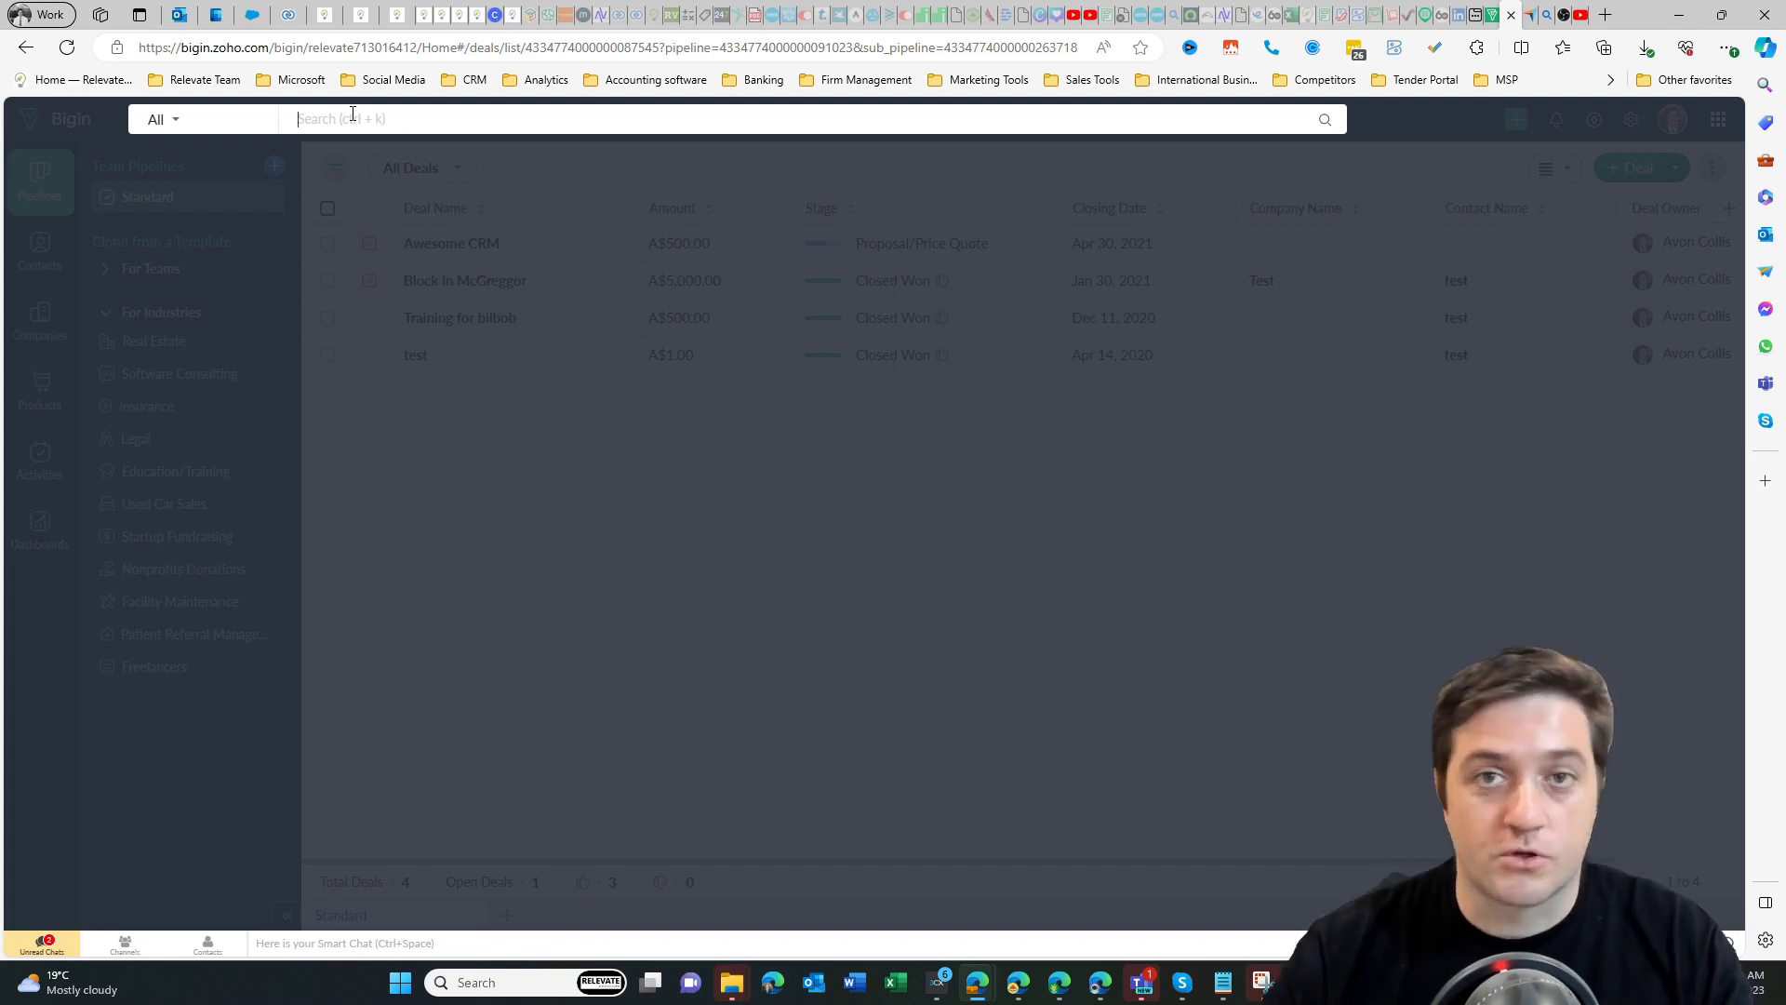
Step: Search Bigin for 'test' and preview the matching test contact
{"action": "type", "text": "test"}
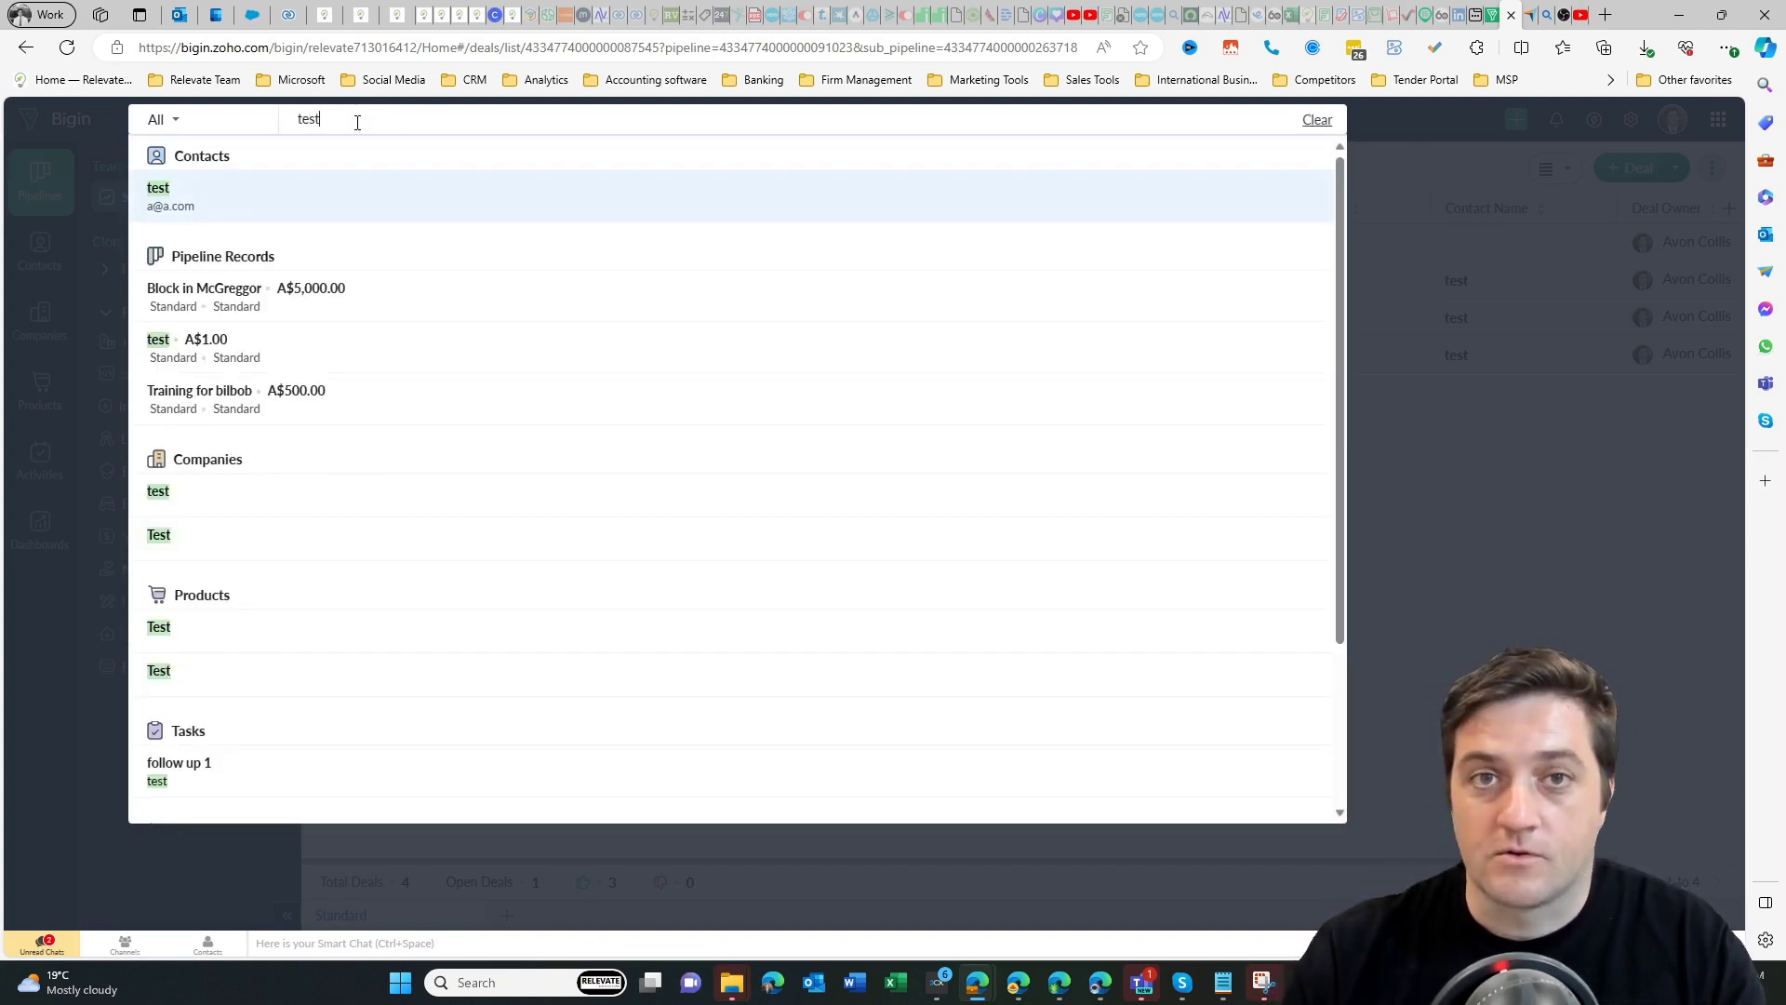
{"action": "key", "text": "Return"}
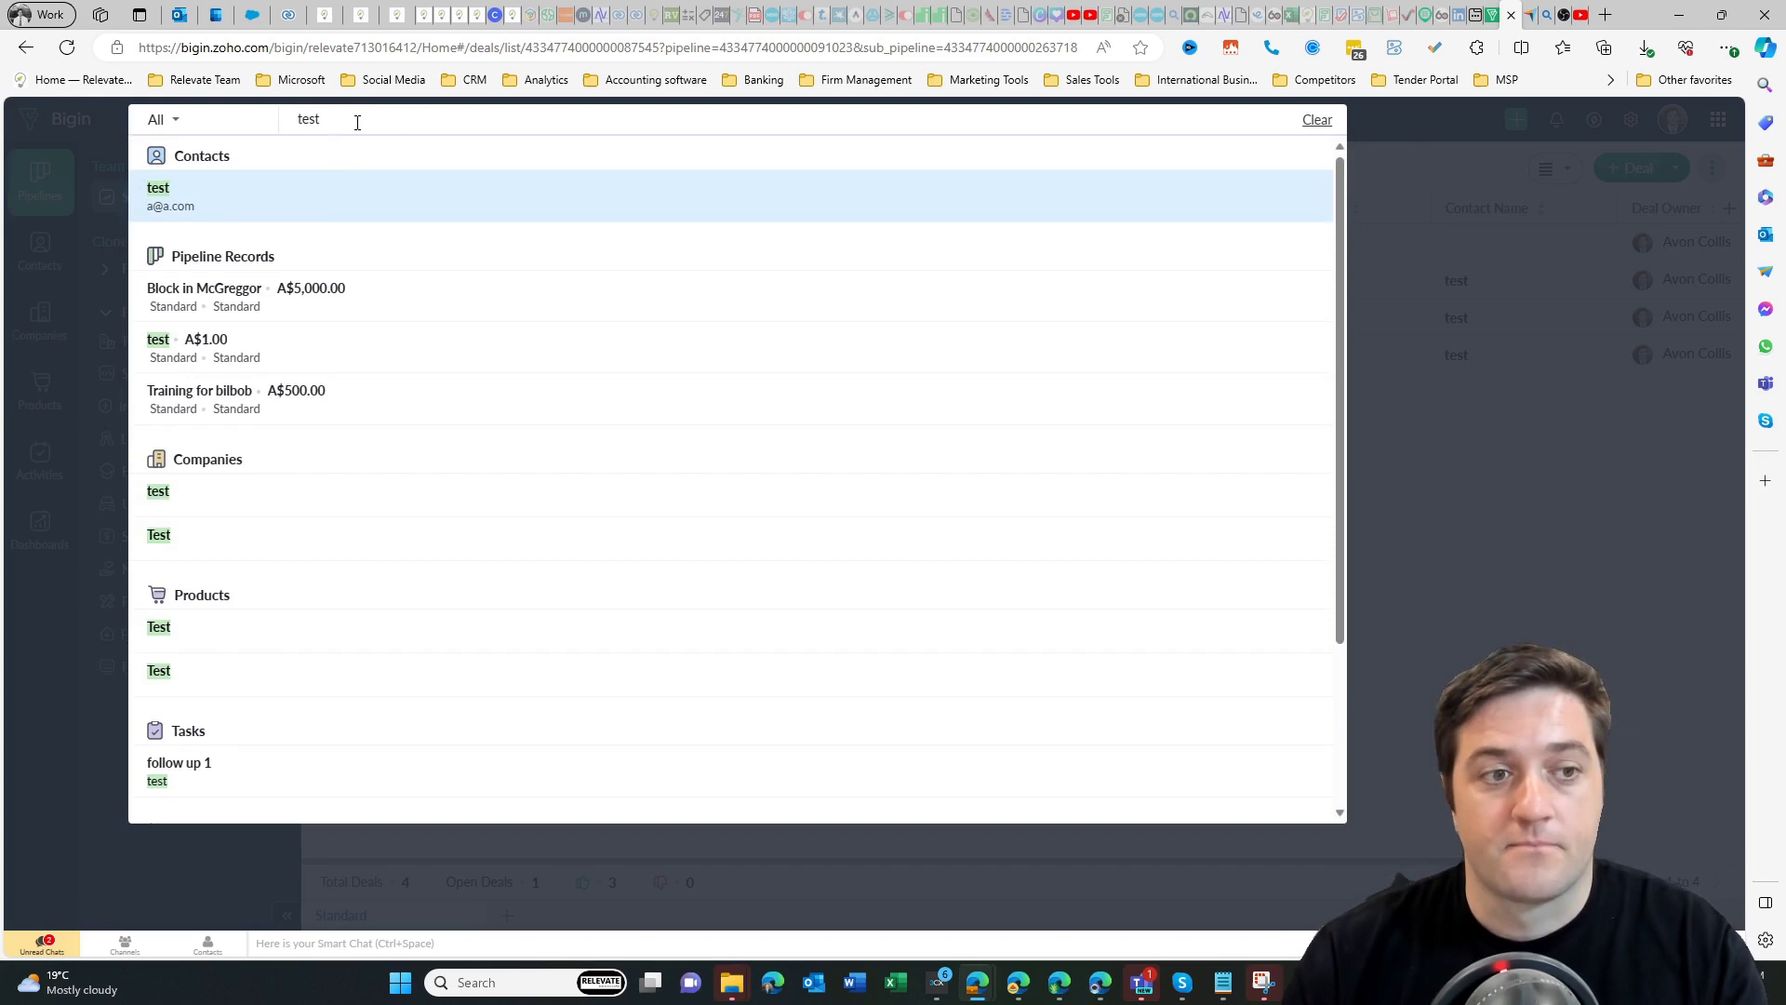